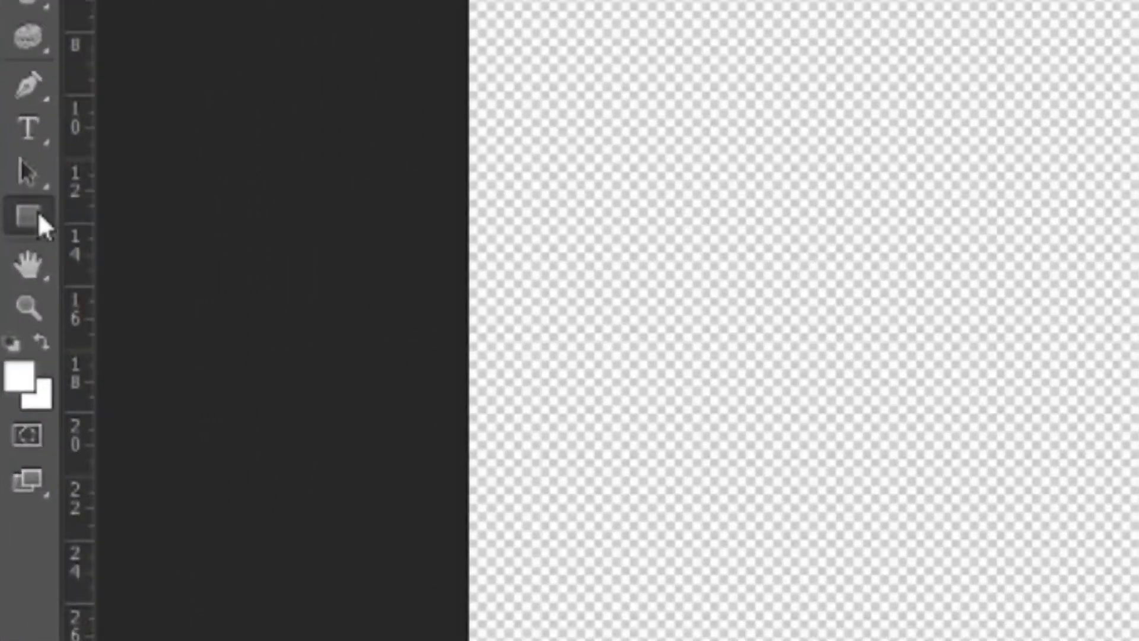
Draw a black-filled rectangle slightly larger than the canvas so that it covers the whole document.
right_click(35, 216)
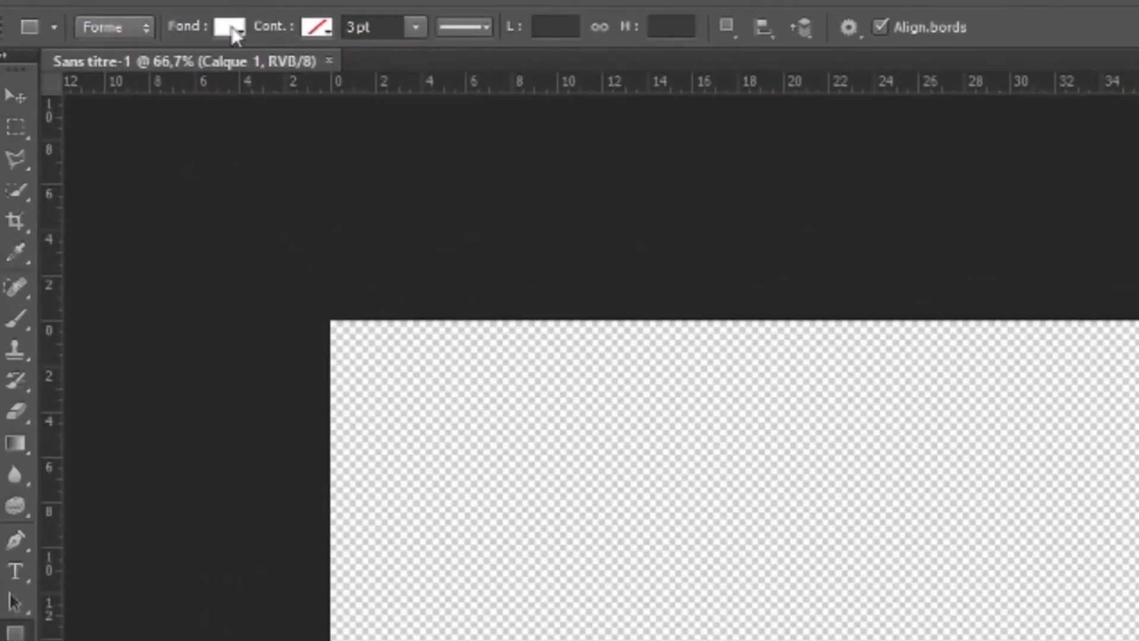
left_click(117, 26)
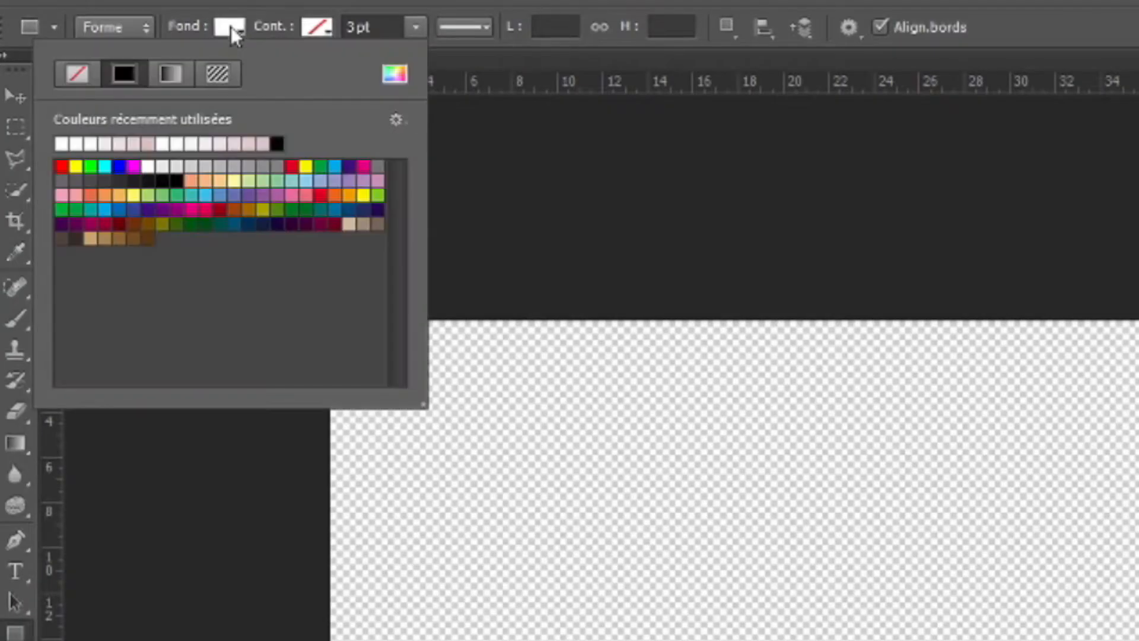
left_click(277, 143)
left_click_drag(156, 166, 815, 499)
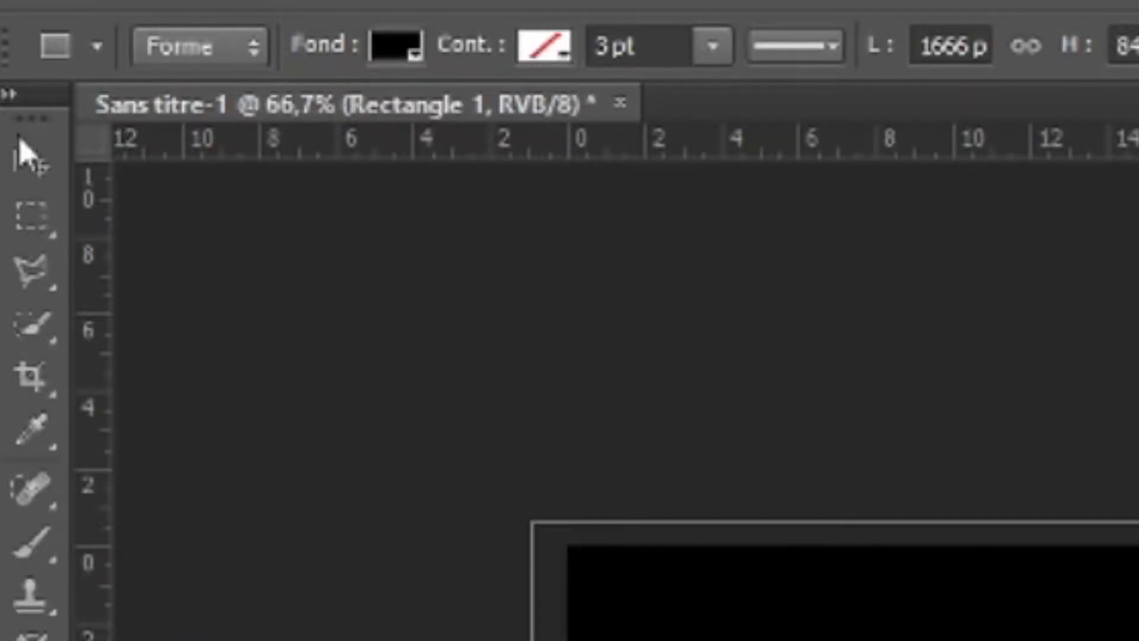
left_click(11, 61)
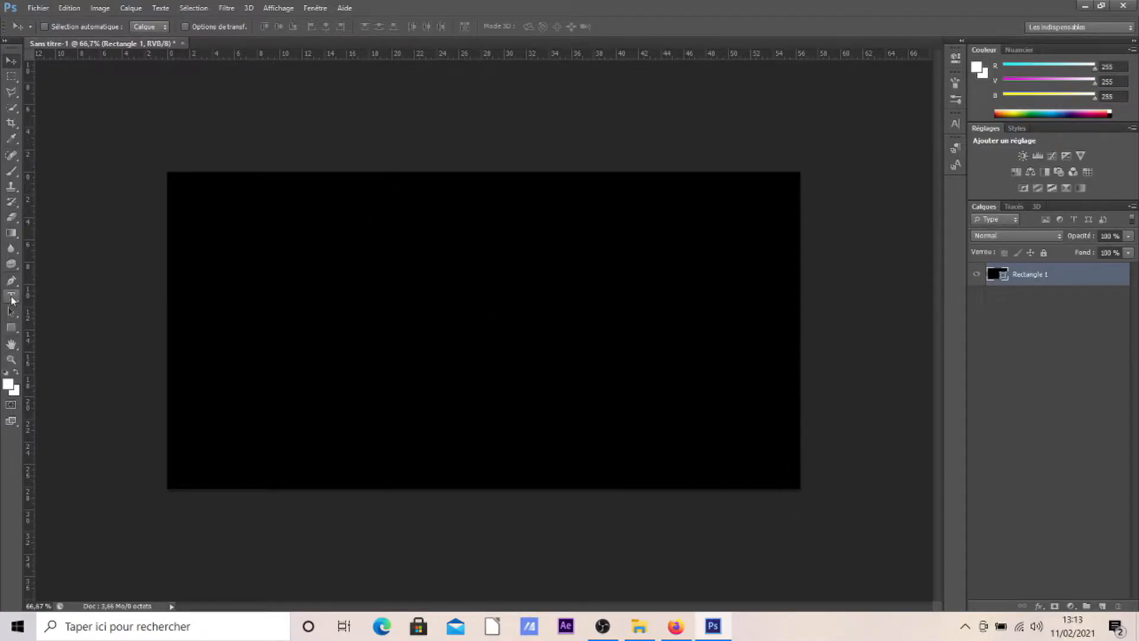
Choose Times New Roman as the font for the horizontal Type tool.
left_click_drag(11, 298, 26, 296)
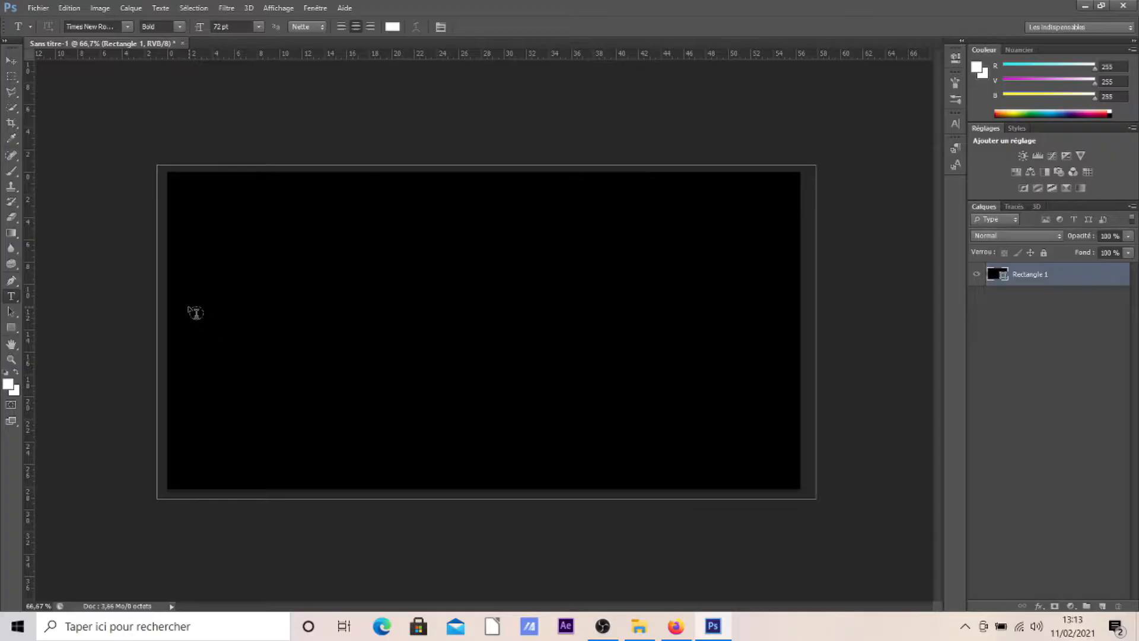
left_click(126, 26)
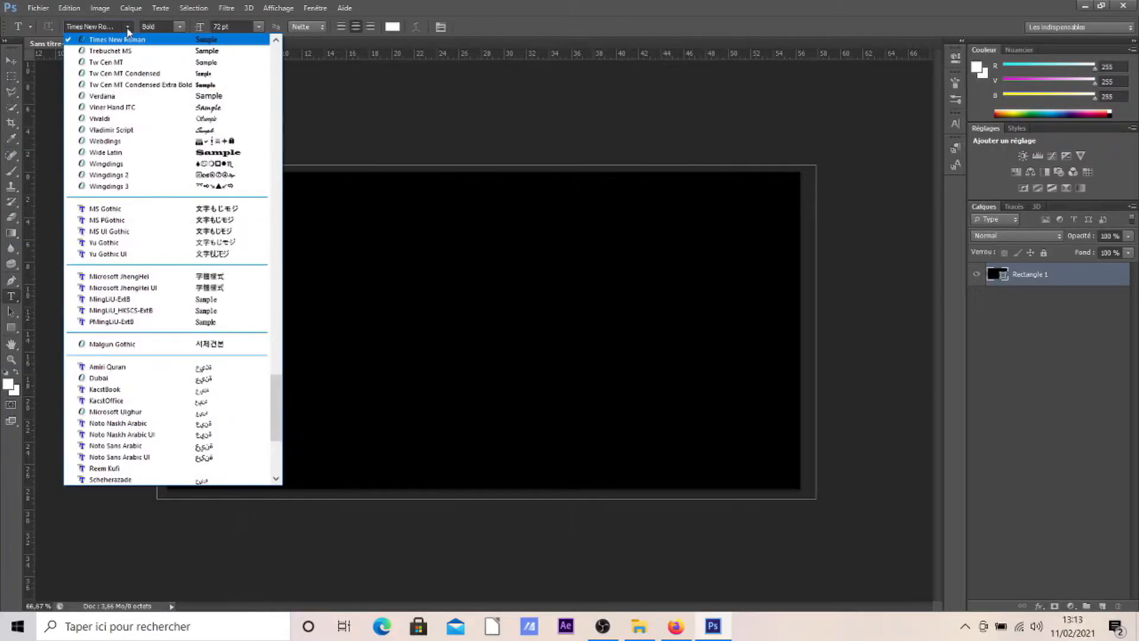
scroll(140, 398, "down", 4)
scroll(131, 308, "up", 7)
scroll(130, 261, "up", 4)
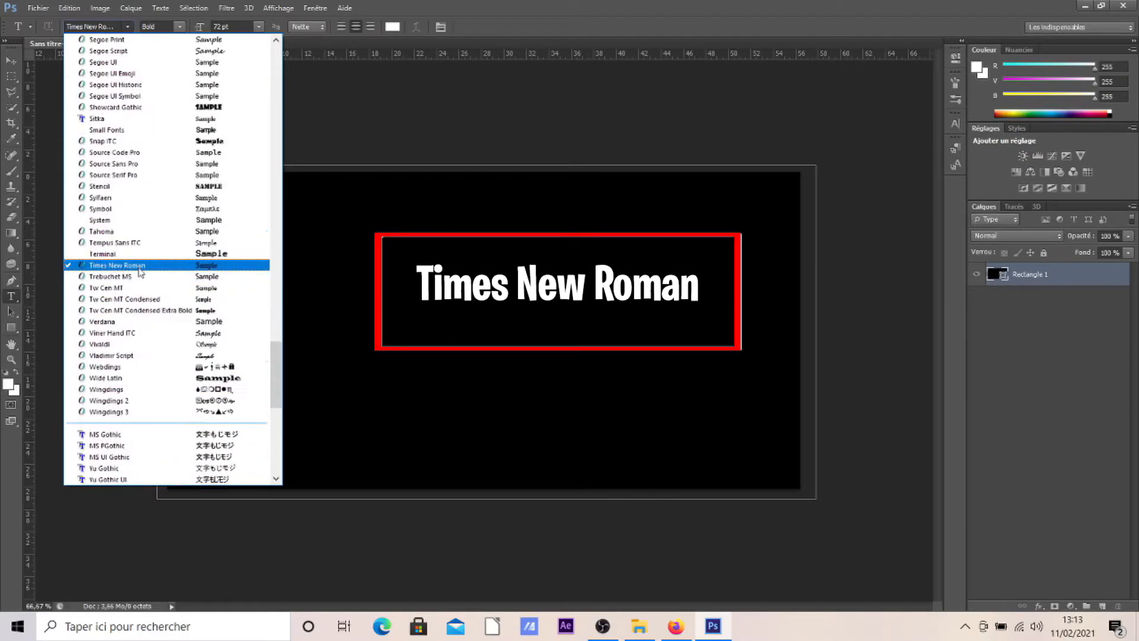
left_click(129, 265)
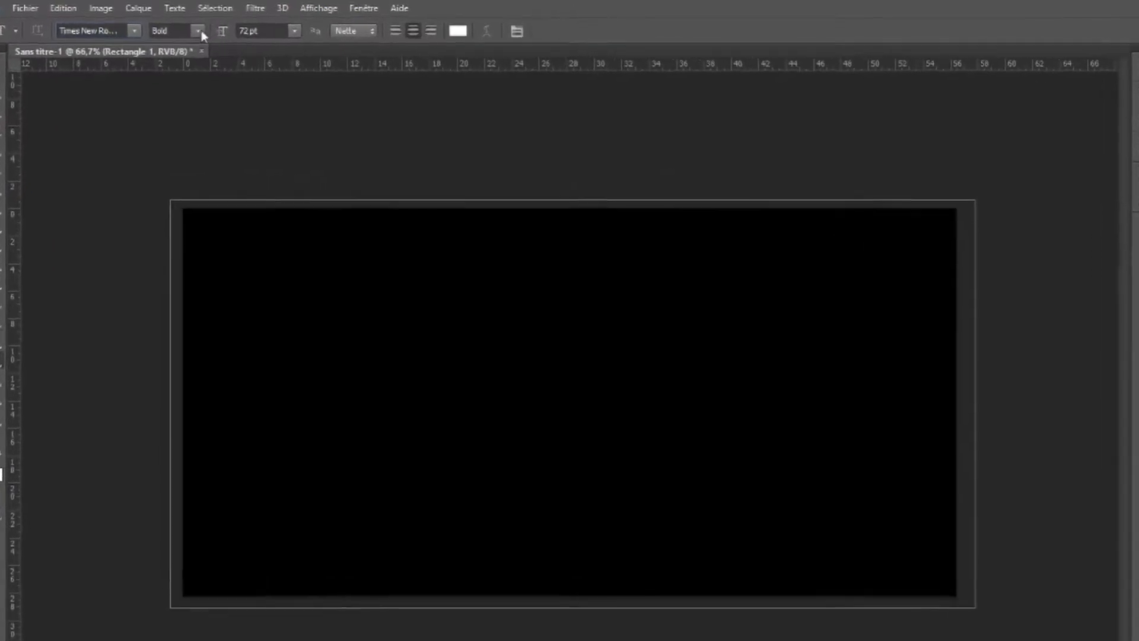
Set the type style to Bold and the text colour to white (ffffff).
left_click(179, 26)
left_click(172, 61)
left_click(482, 54)
left_click(796, 55)
left_click(796, 55)
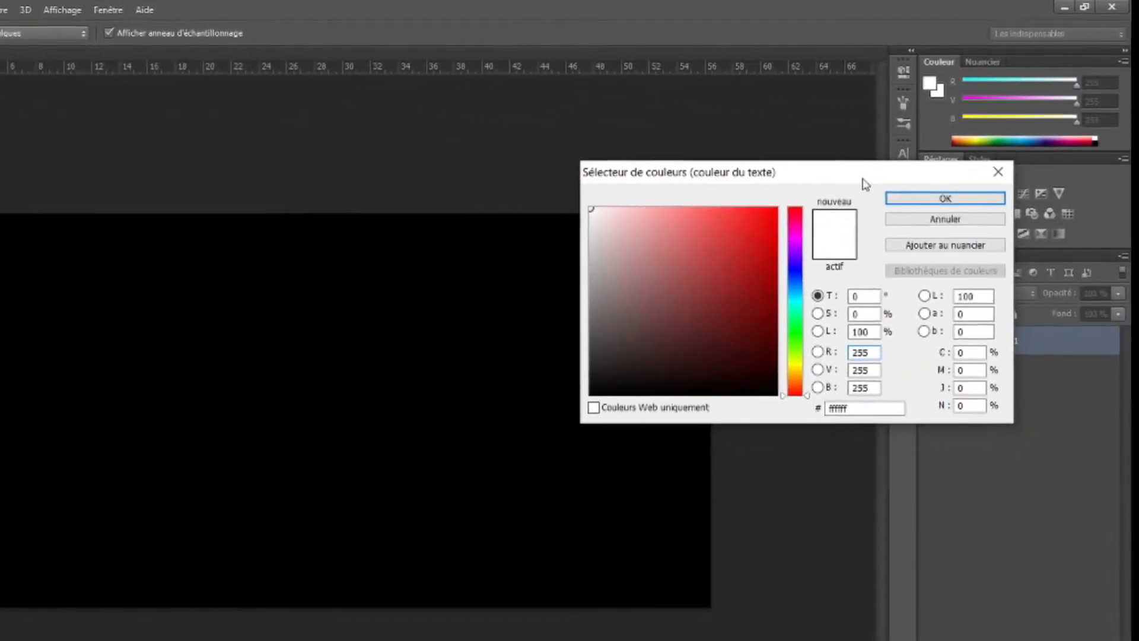
left_click(945, 198)
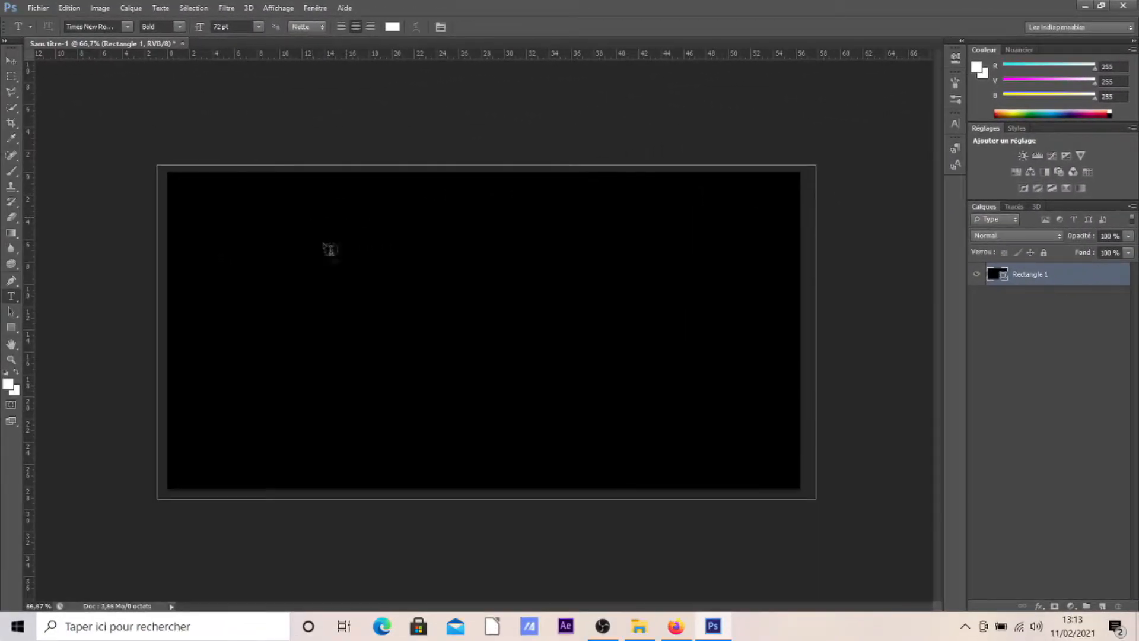
Add the text "TEXTE EN OR" inside the rectangle, three lines down, and commit it.
left_click(359, 356)
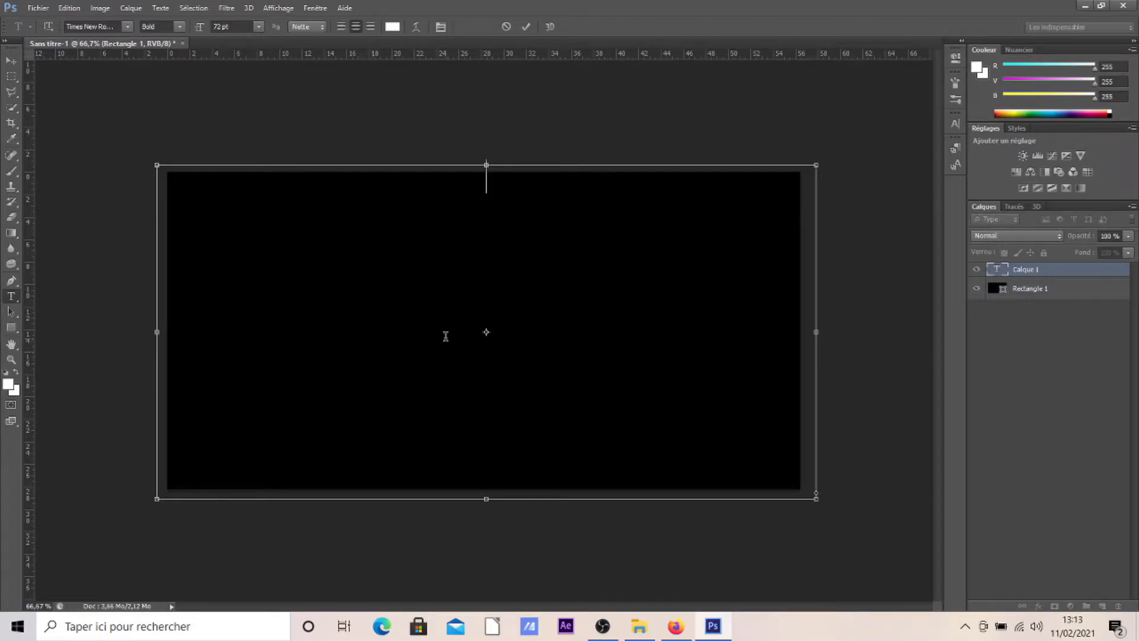
key("Return")
key("Return")
key("Return")
key("Return")
type("TEXTE EN OR")
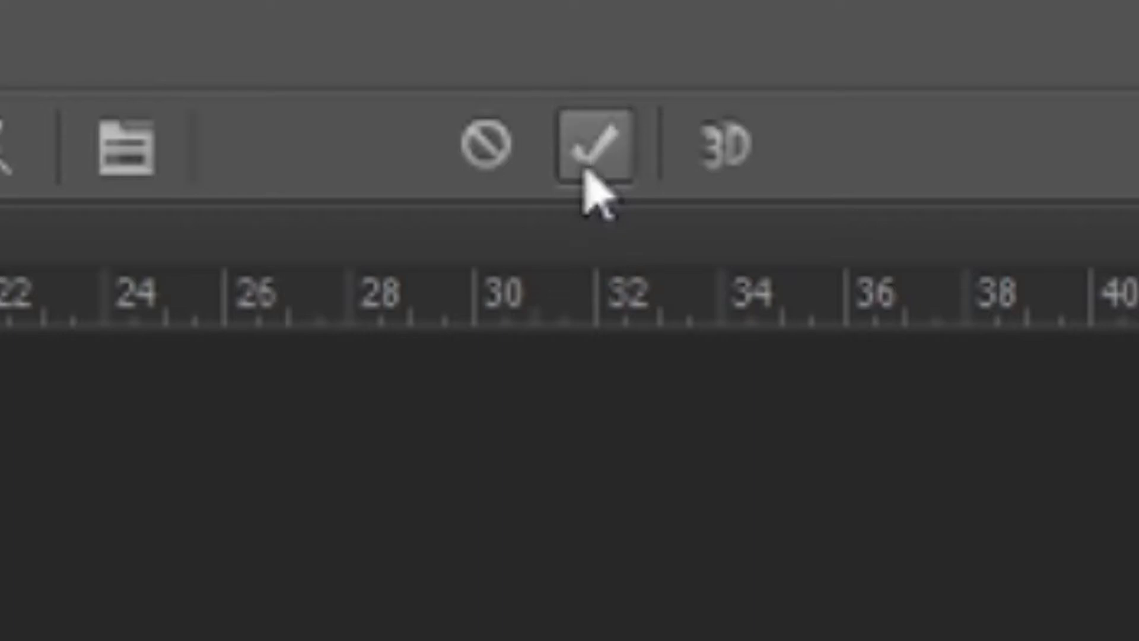
left_click(525, 27)
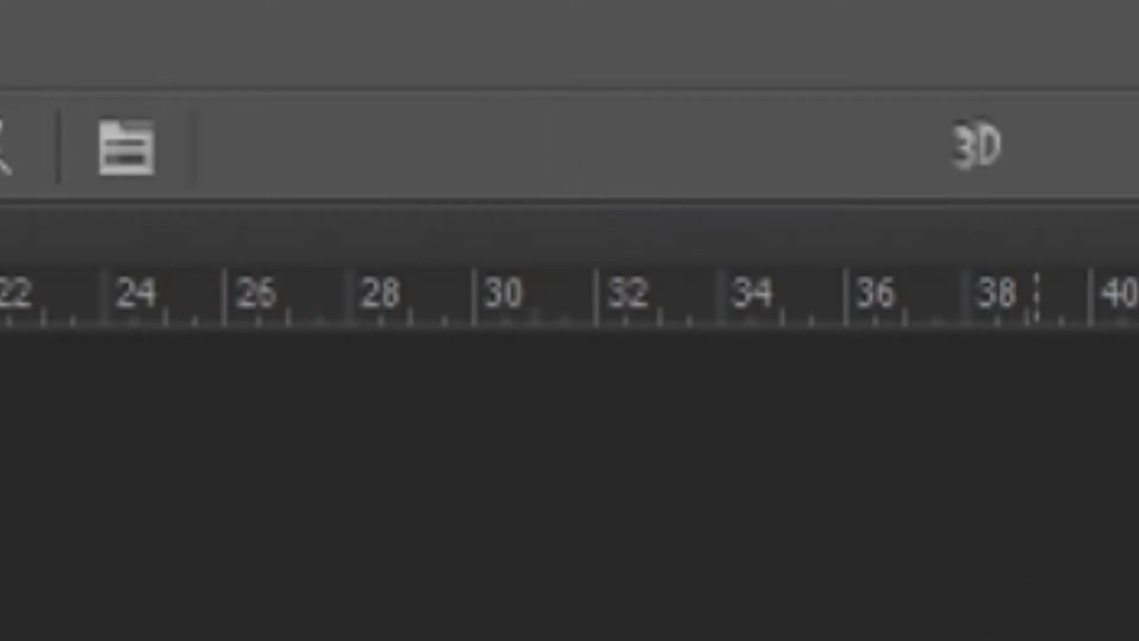
Scale the text up to about 222 pt so it spans most of the canvas width, and position it mid-canvas.
scroll(592, 312, "down", 5)
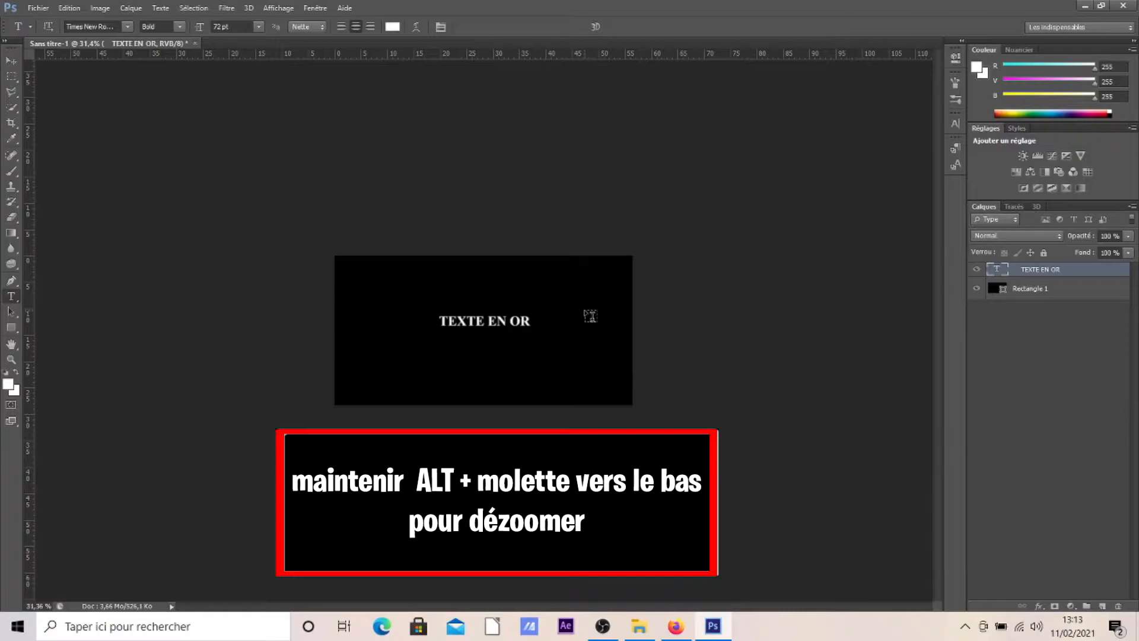
key("ctrl+t")
left_click_drag(645, 417, 922, 576)
left_click_drag(765, 407, 764, 429)
left_click(596, 26)
scroll(535, 304, "up", 2)
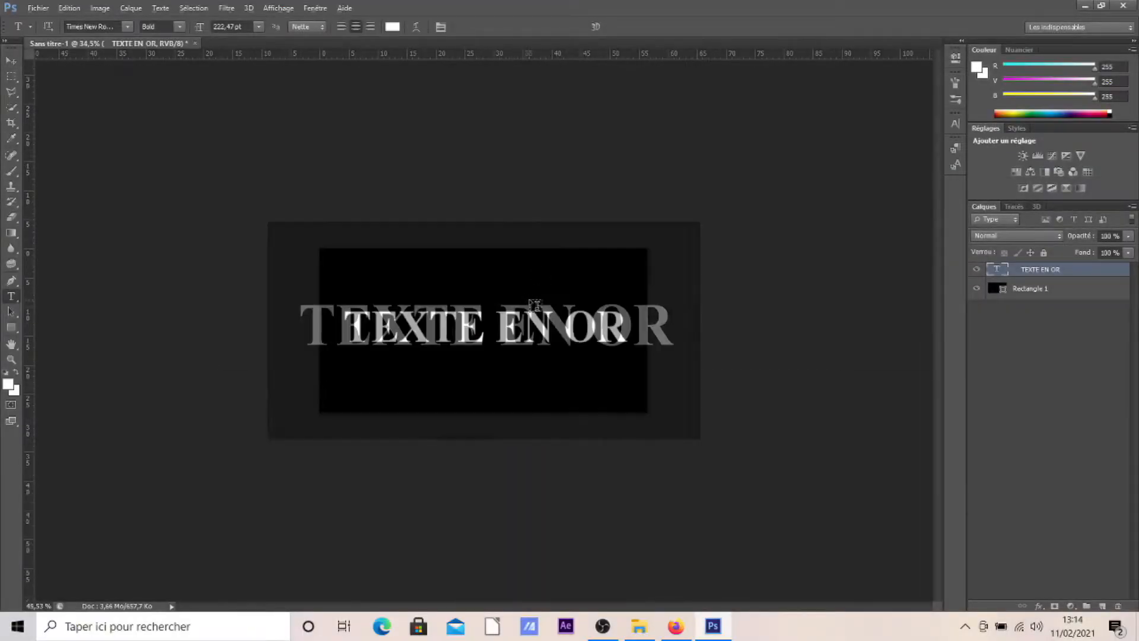
scroll(535, 305, "up", 2)
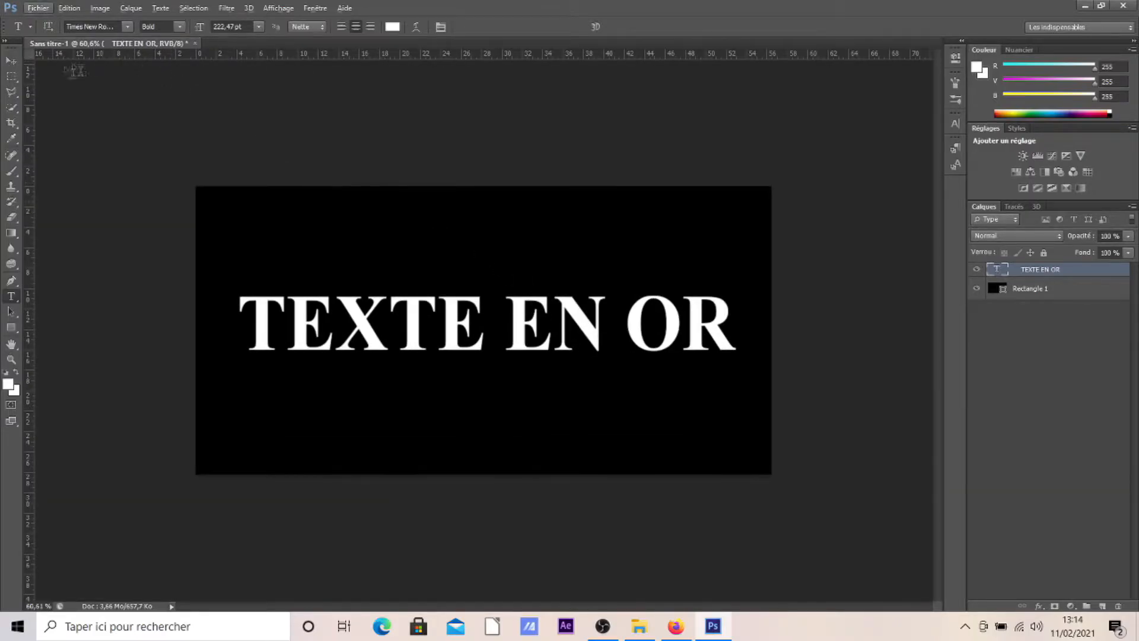
Shift the enlarged text slightly to the left to centre it on the black background.
left_click(13, 61)
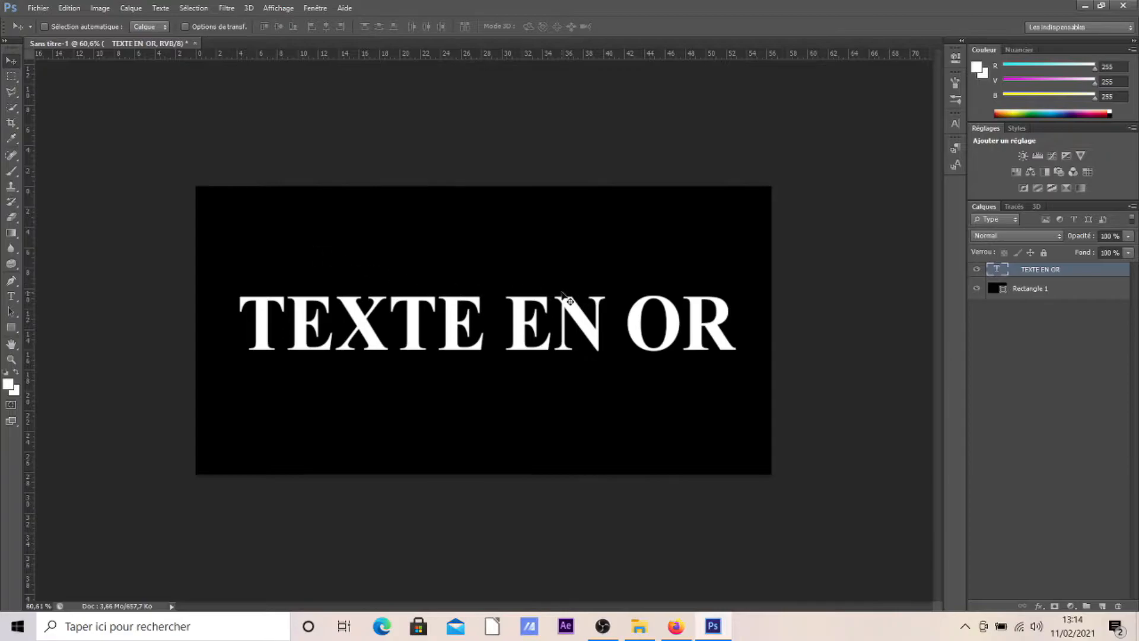
key("ctrl+t")
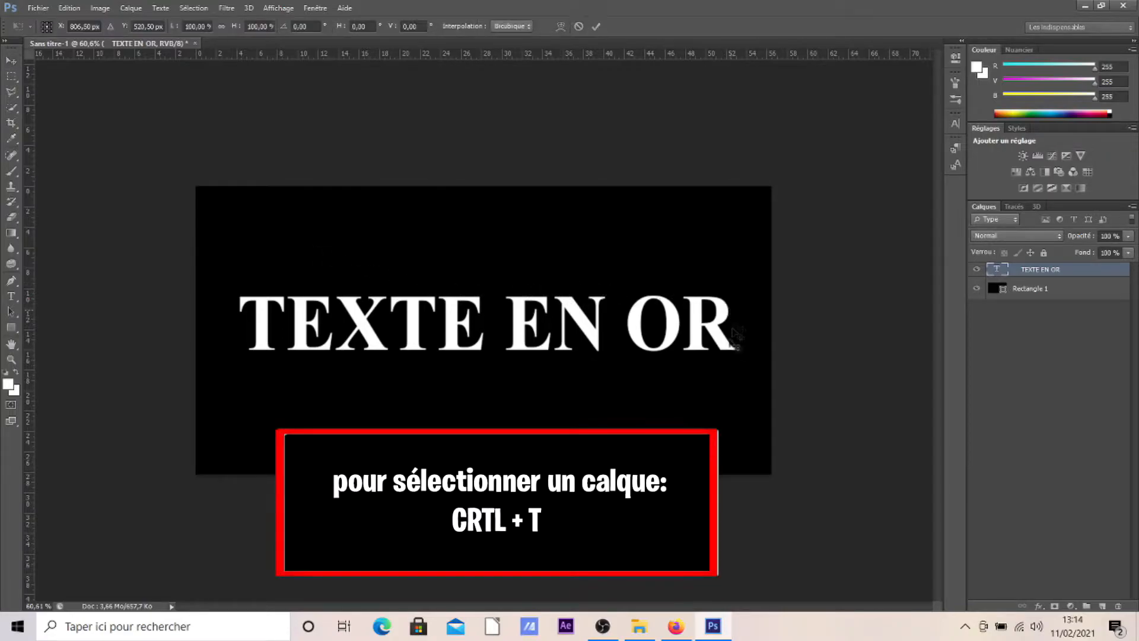
left_click_drag(688, 350, 680, 349)
left_click(595, 27)
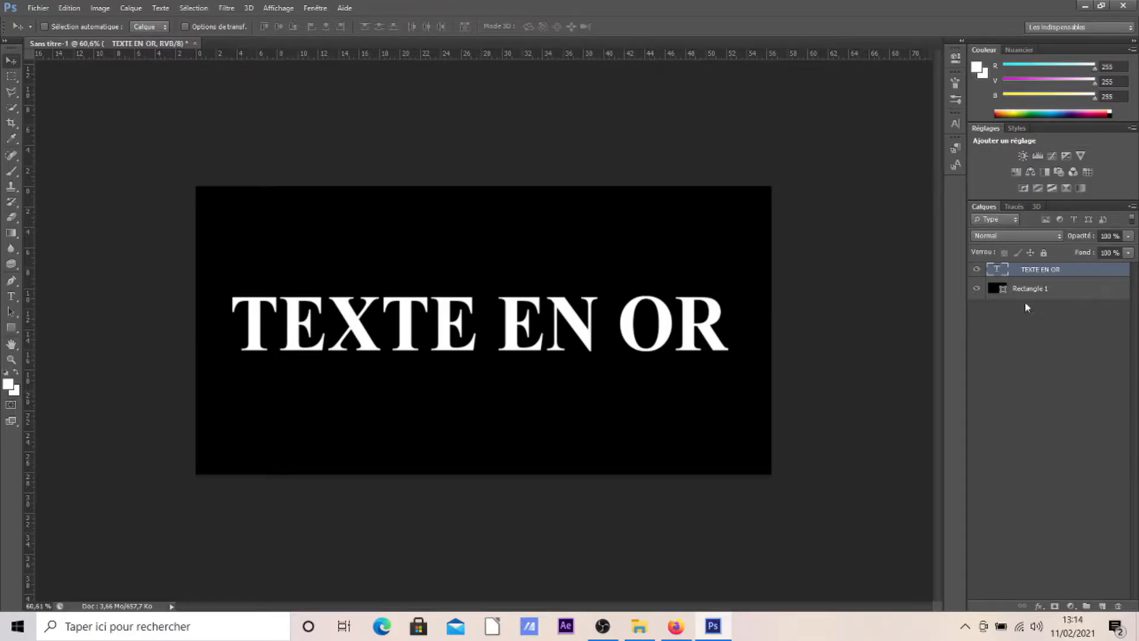
Rename the black rectangle layer as "fond".
double_click(1038, 289)
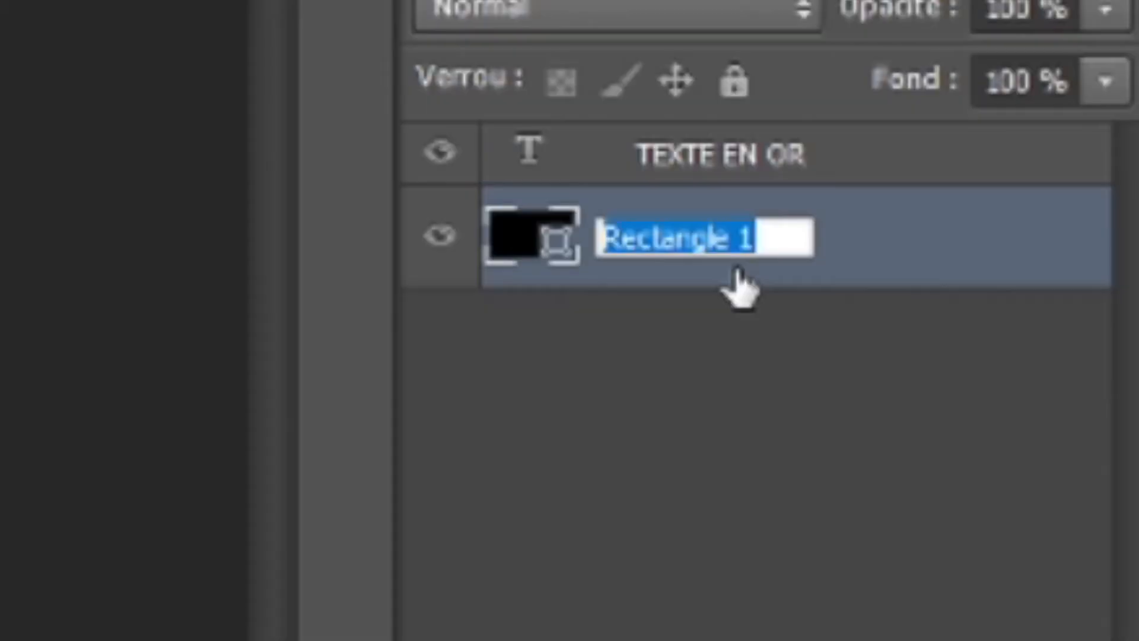
type("fon")
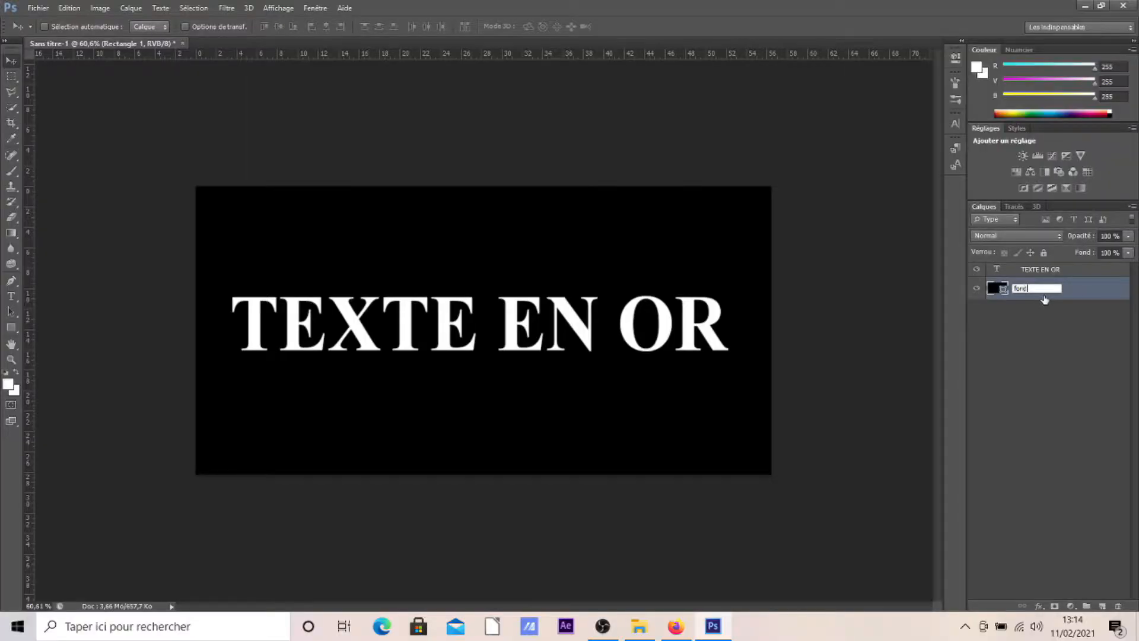
type("d")
key("Return")
Toggle the visibility of the "fond" layer off and on several times to check what it contains.
left_click(977, 288)
left_click(977, 288)
left_click(977, 288)
left_click(977, 288)
left_click(977, 288)
left_click(977, 288)
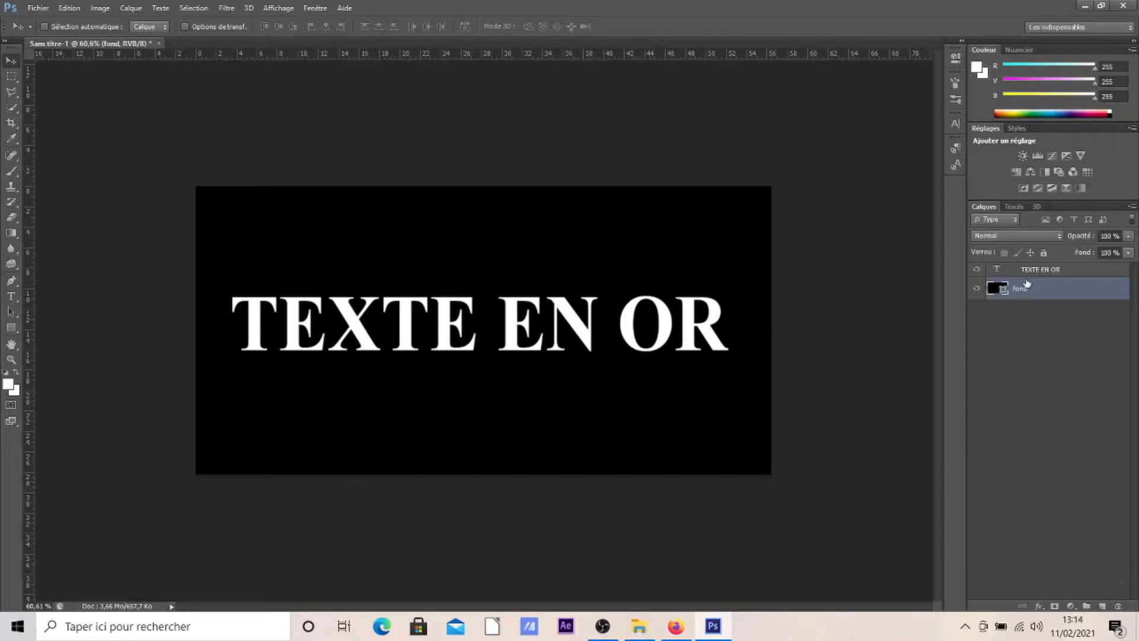
Duplicate the "TEXTE EN OR" text layer, keeping the default copy name.
left_click(1062, 269)
right_click(1070, 269)
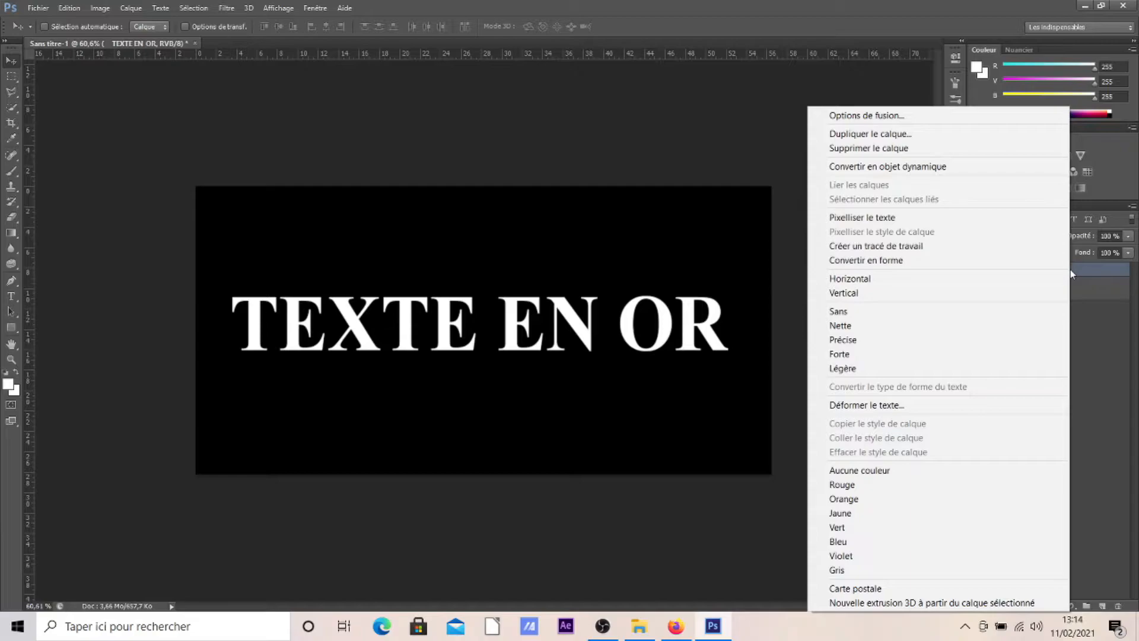
left_click(834, 135)
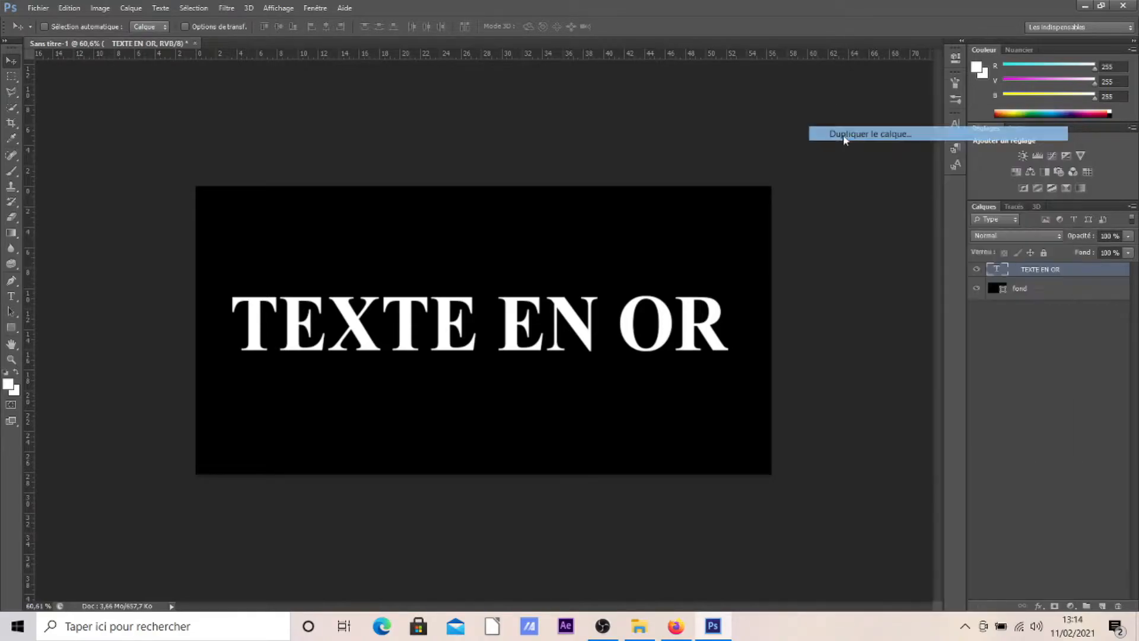
left_click(675, 198)
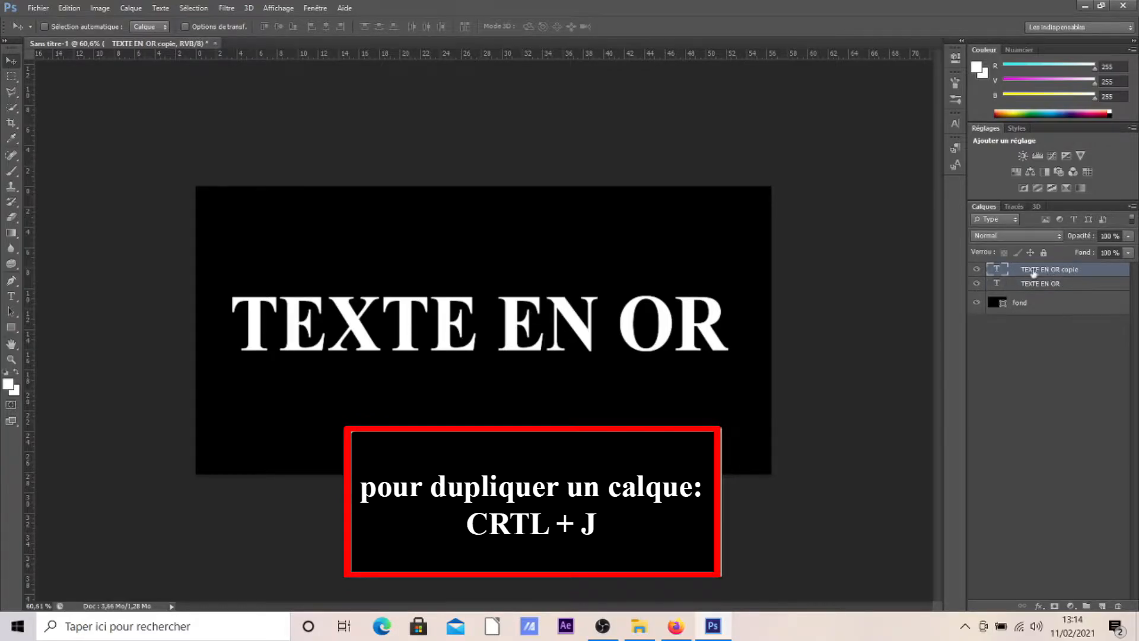
Add a gradient overlay to the copied text layer and set the gradient's starting colour stop to f6eead.
double_click(1109, 273)
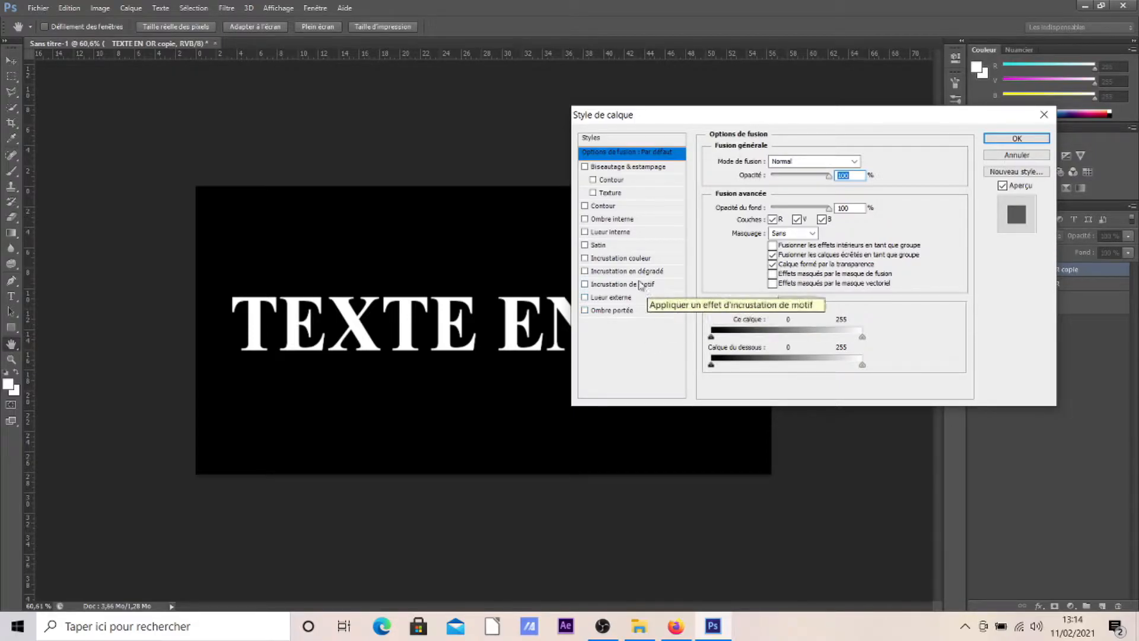
left_click(586, 271)
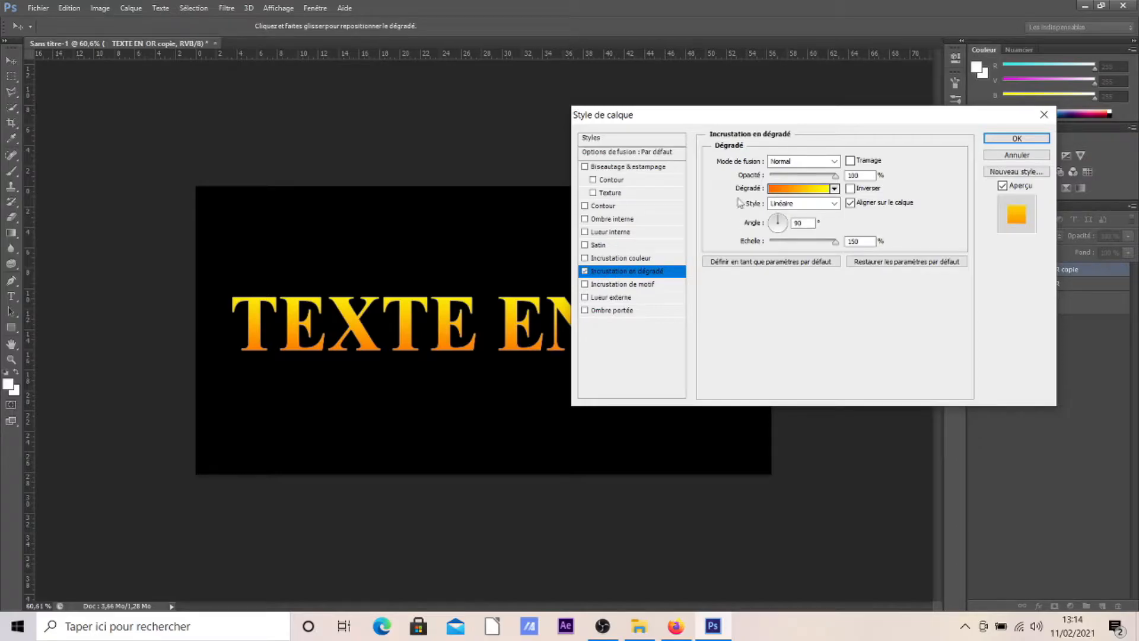
left_click(801, 188)
left_click(540, 433)
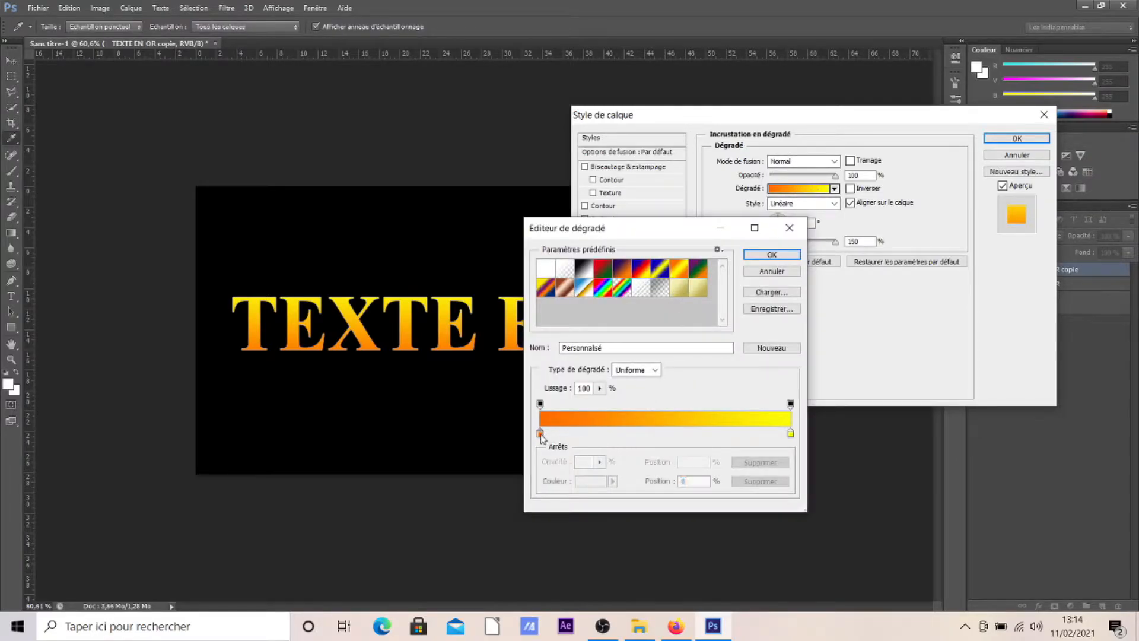
left_click(587, 482)
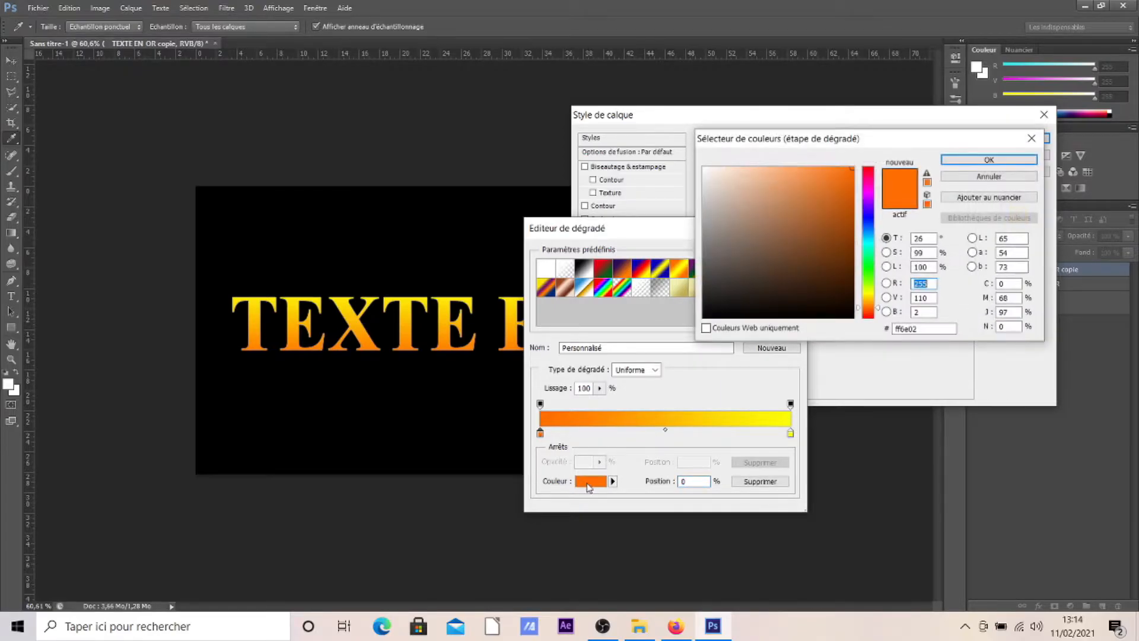
left_click_drag(928, 330, 902, 329)
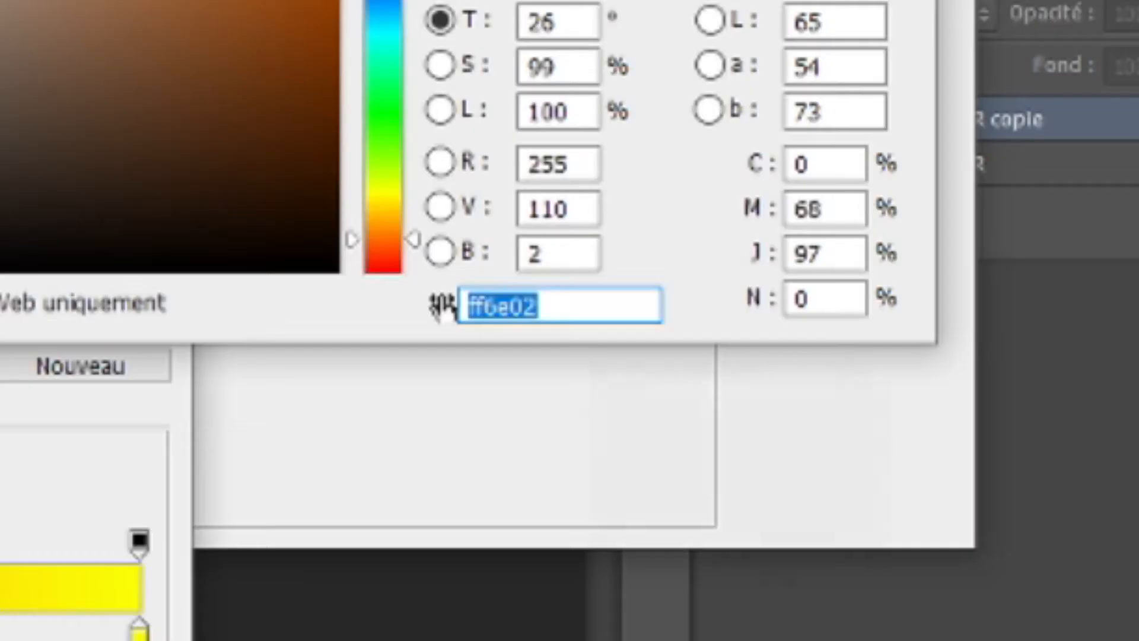
type("f")
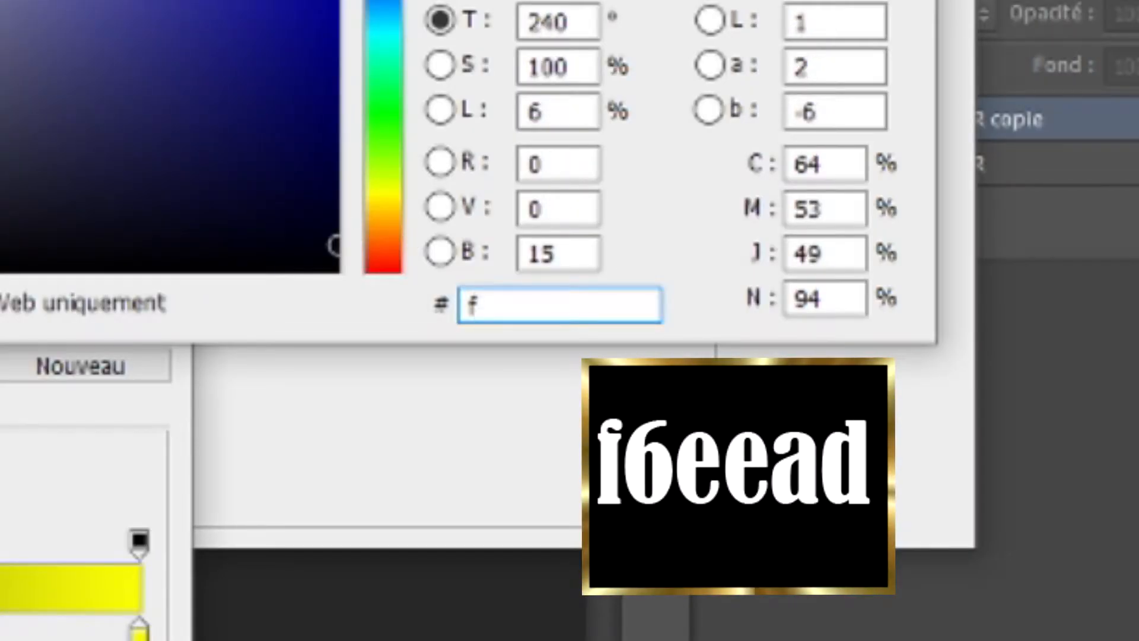
type("6eead")
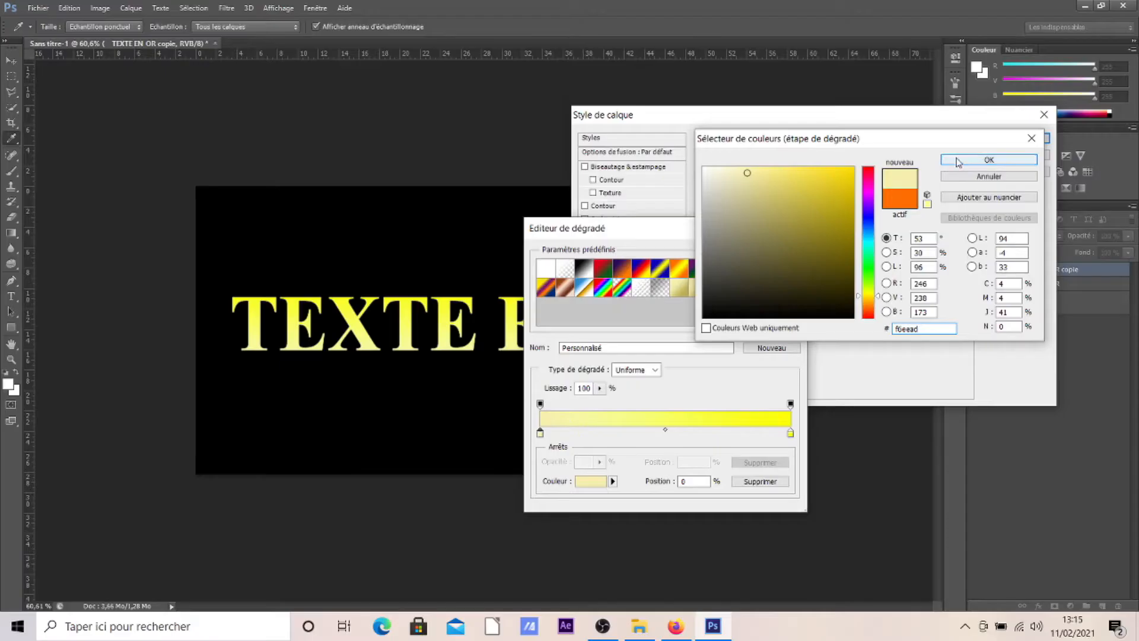
left_click(959, 166)
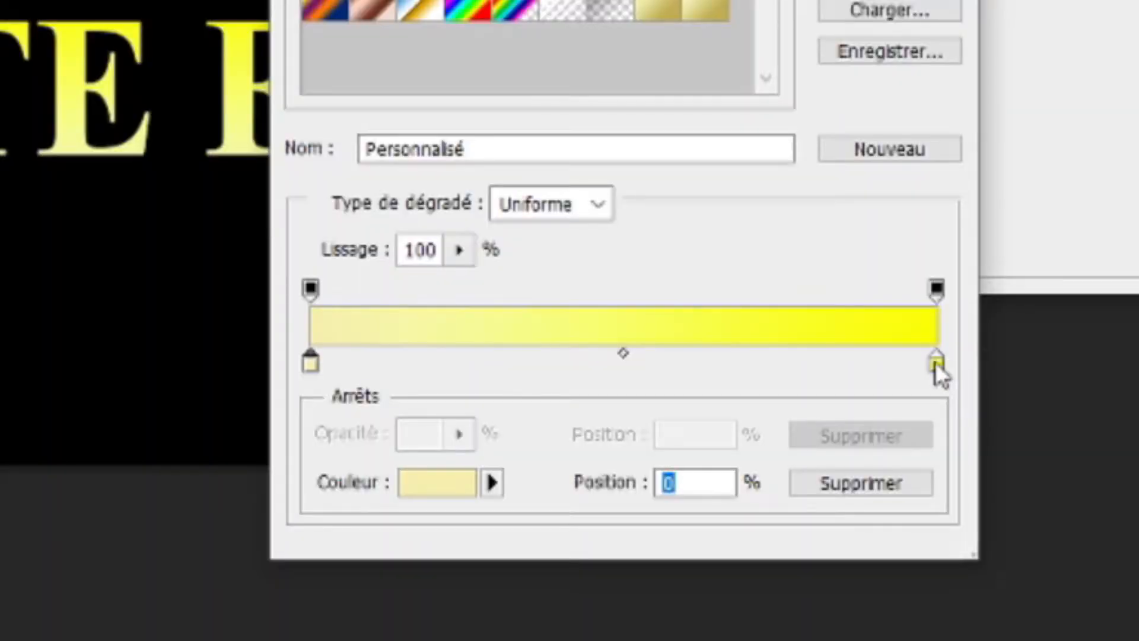
Set the gradient's ending colour stop to c1ac51.
left_click(791, 435)
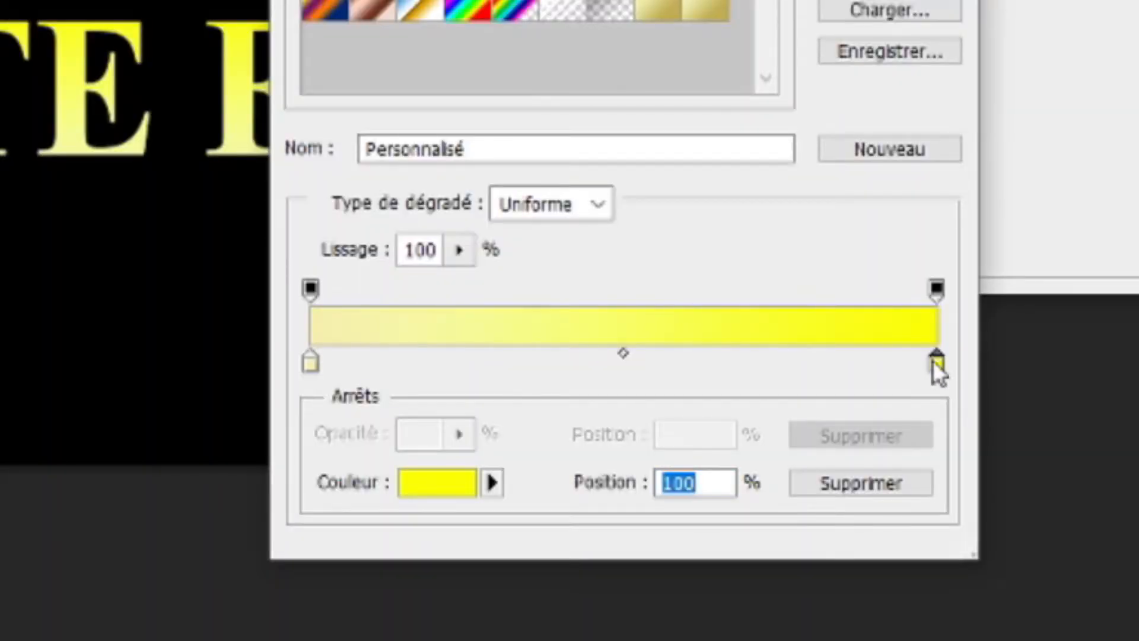
left_click(451, 486)
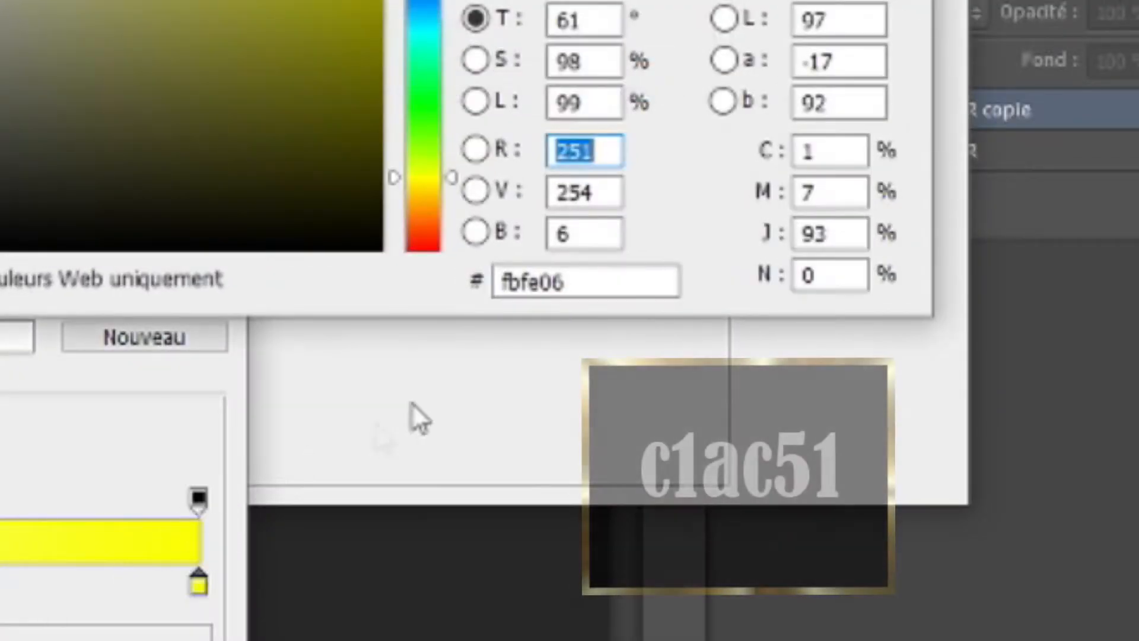
double_click(608, 291)
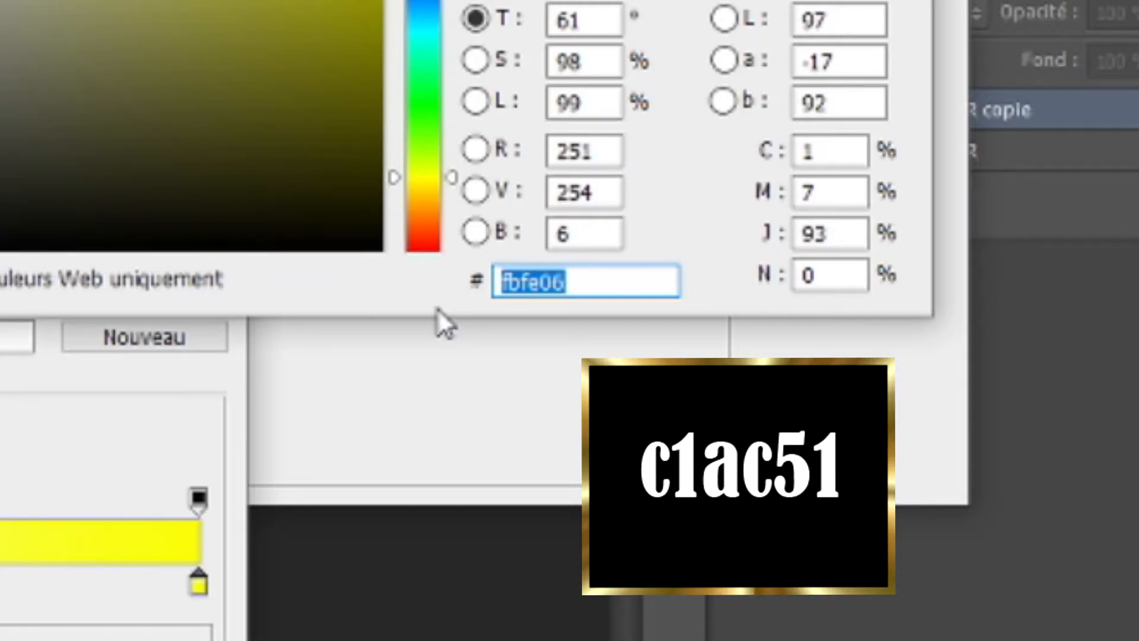
type("d")
type("1")
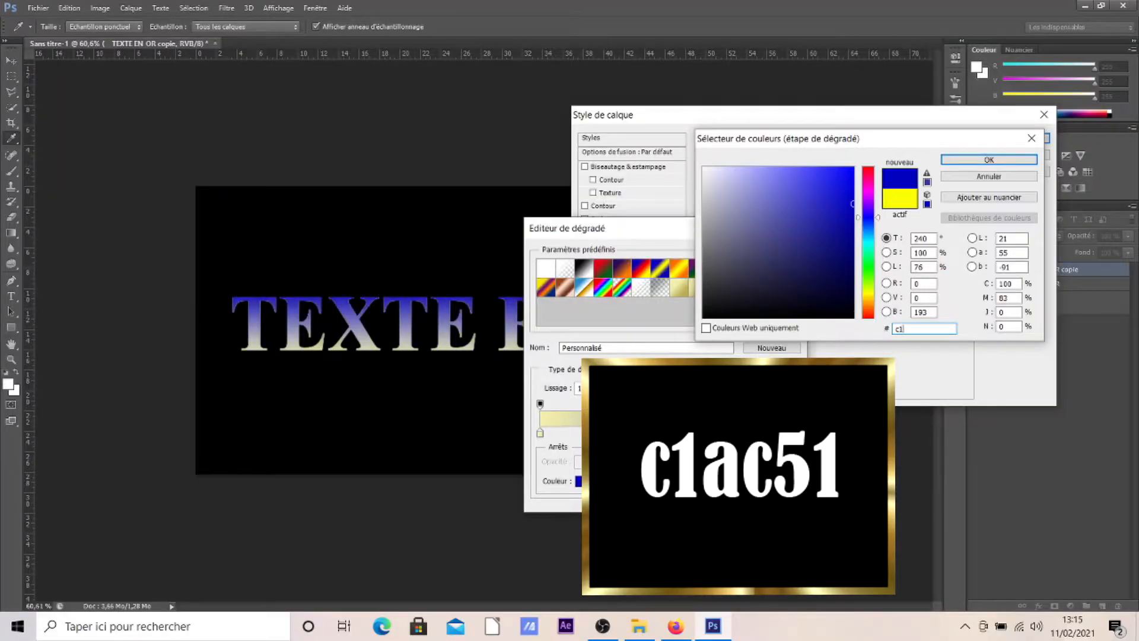
type("ac51")
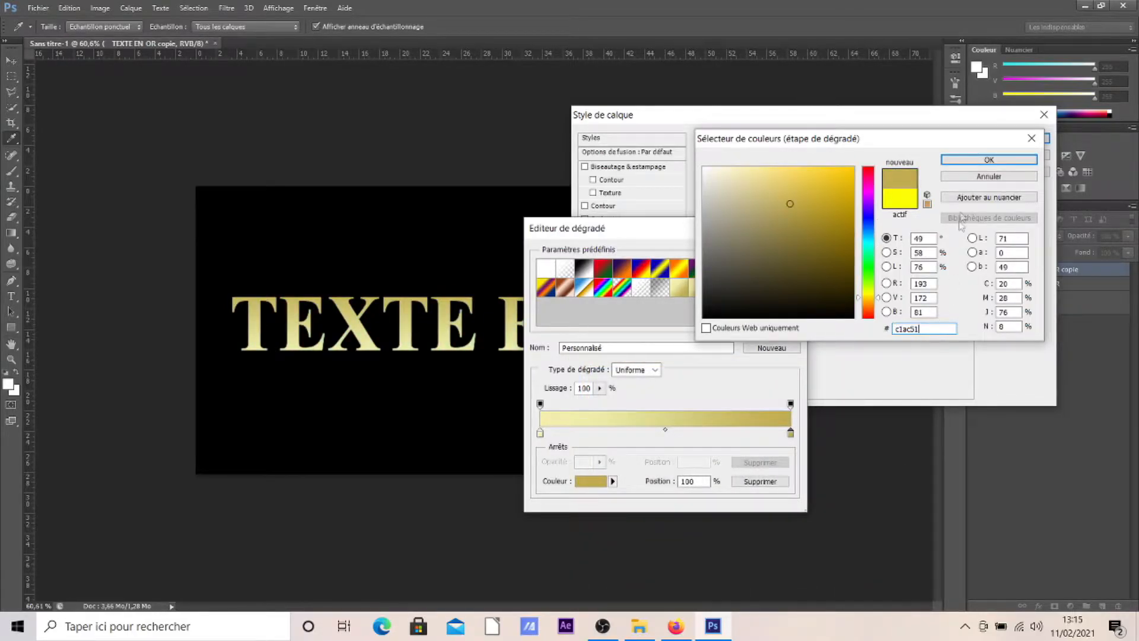
left_click(978, 160)
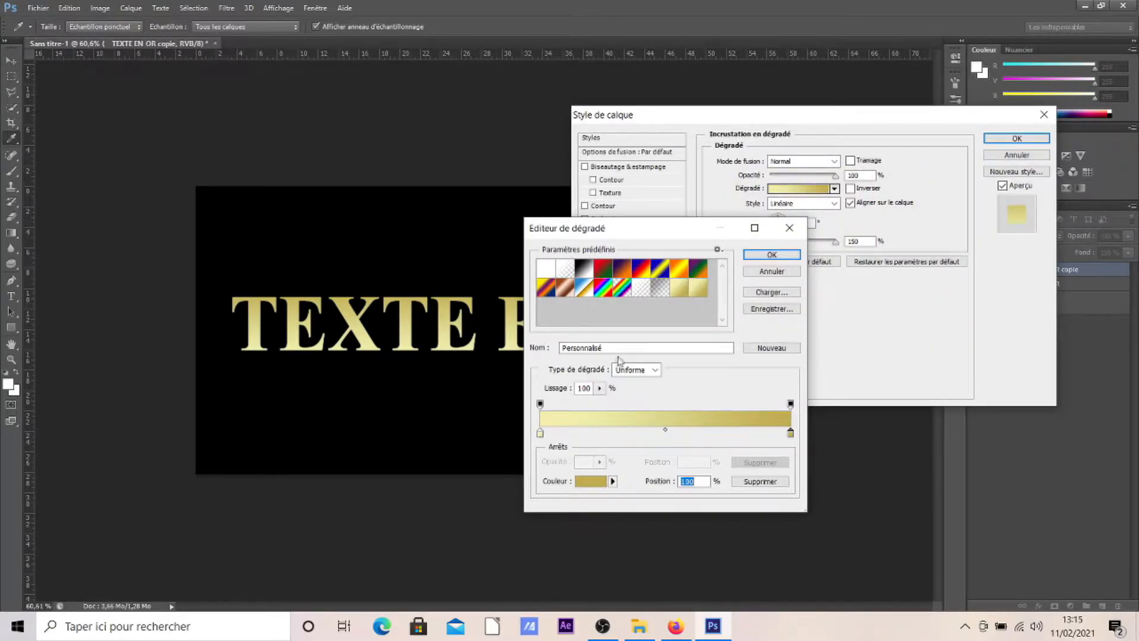
Name the gradient "texte en or", save it as a new preset and apply it to the overlay.
left_click_drag(617, 348, 589, 350)
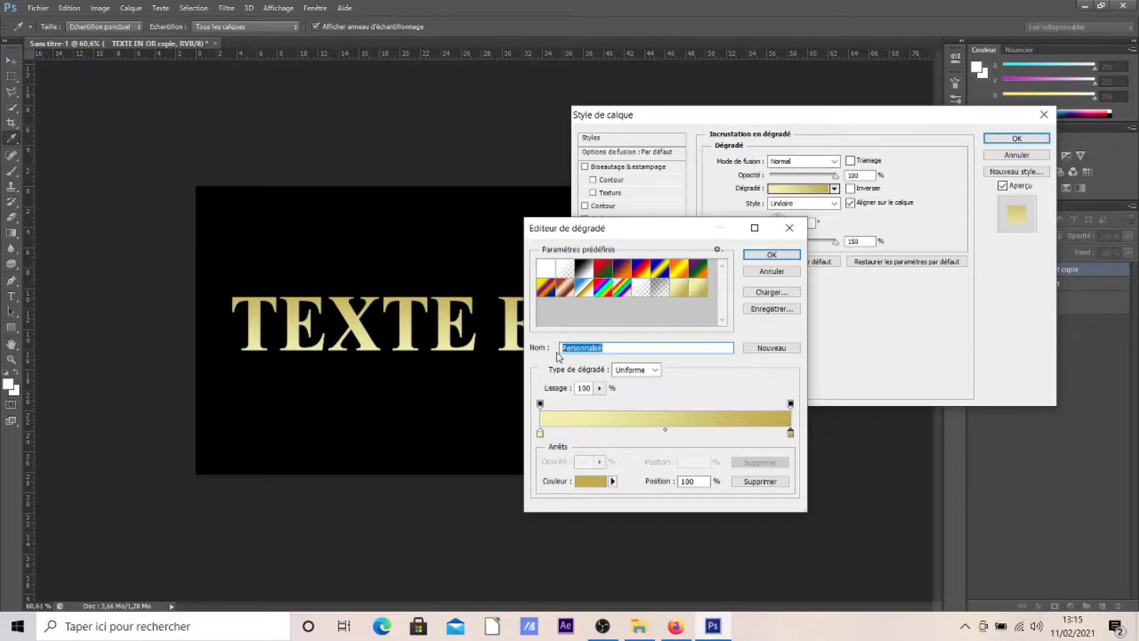
type("texte en or")
left_click(764, 351)
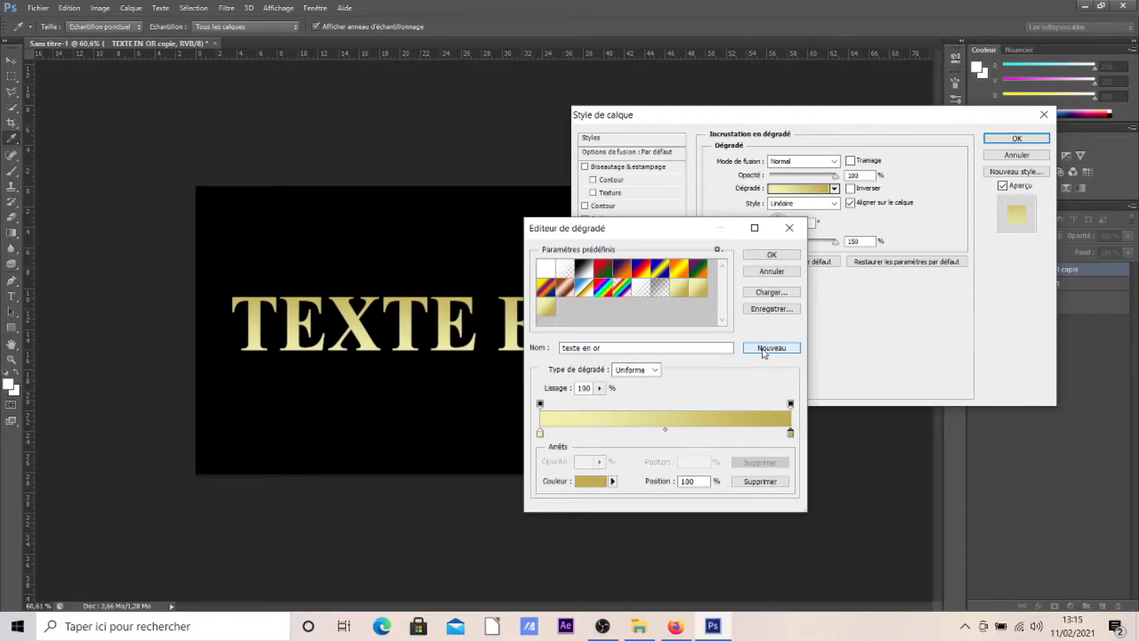
left_click(547, 307)
left_click(782, 257)
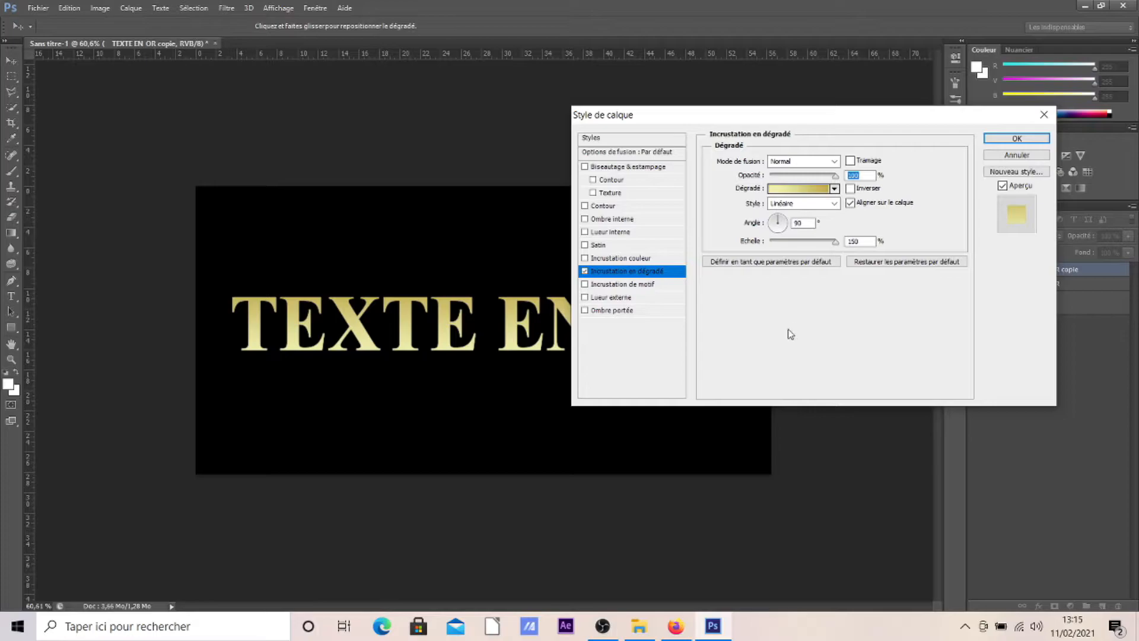
Set the gradient overlay's style to Réfléchi and its scale to 100%.
left_click(784, 203)
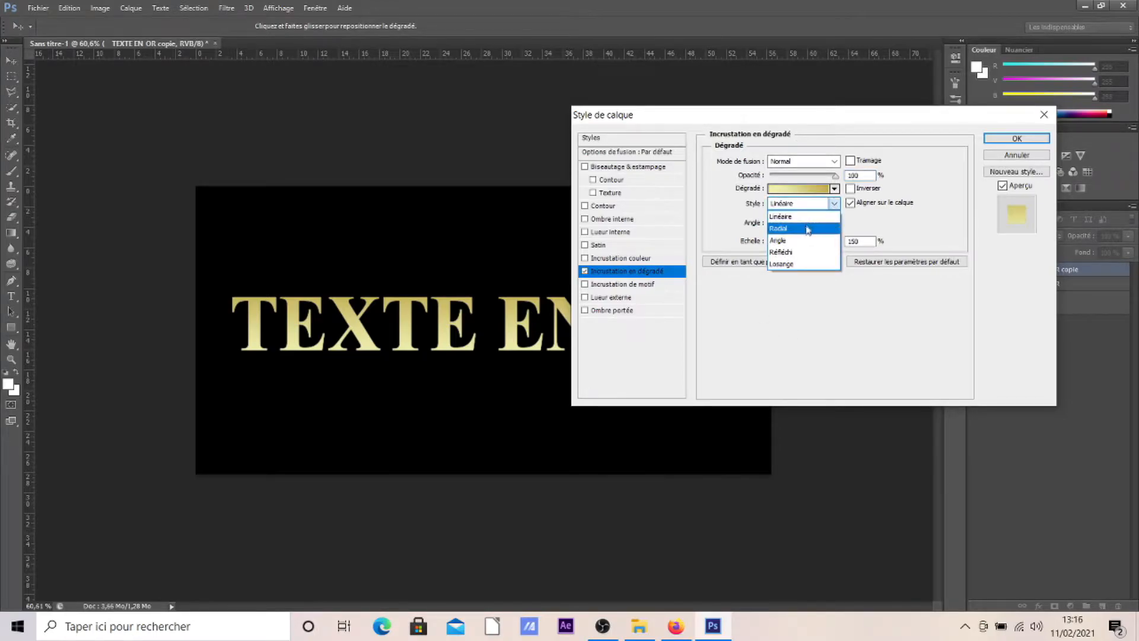
left_click(781, 252)
double_click(847, 242)
type("100")
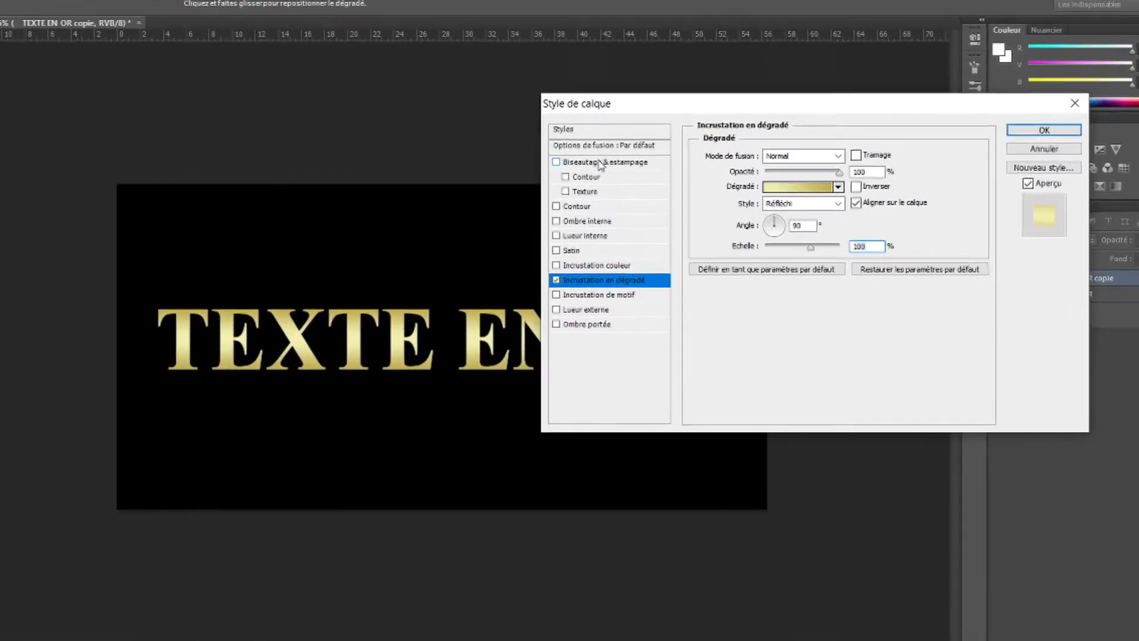
Enable Biseautage & estampage on the copied text with Biseau interne, the Ciselage marqué technique and a depth of 170%.
left_click(585, 167)
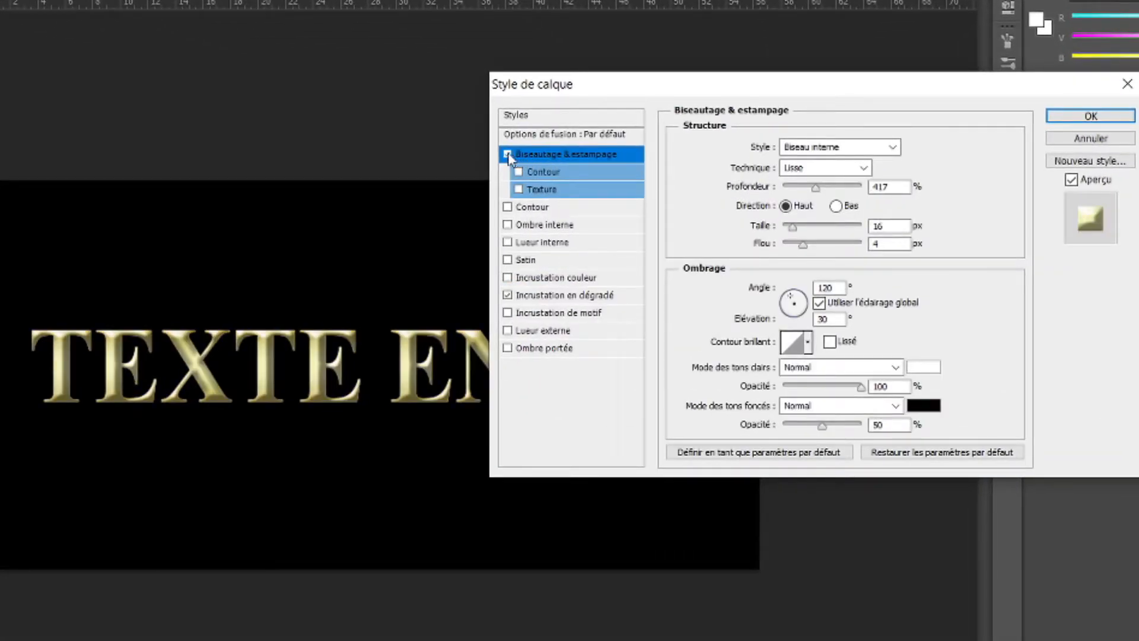
left_click(834, 147)
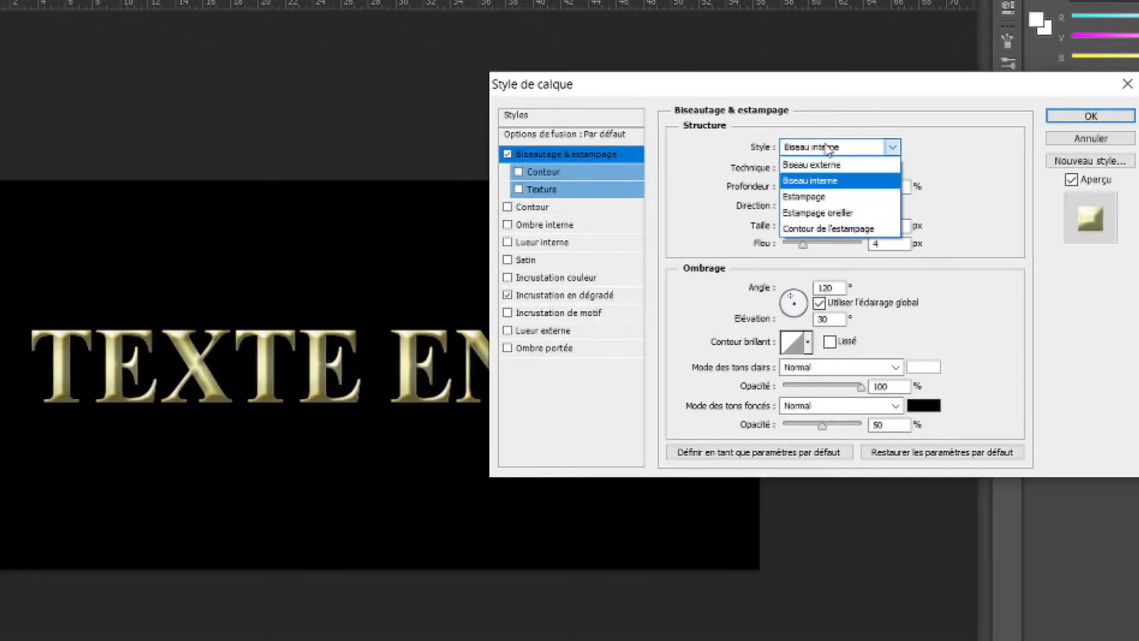
left_click(833, 180)
left_click(822, 167)
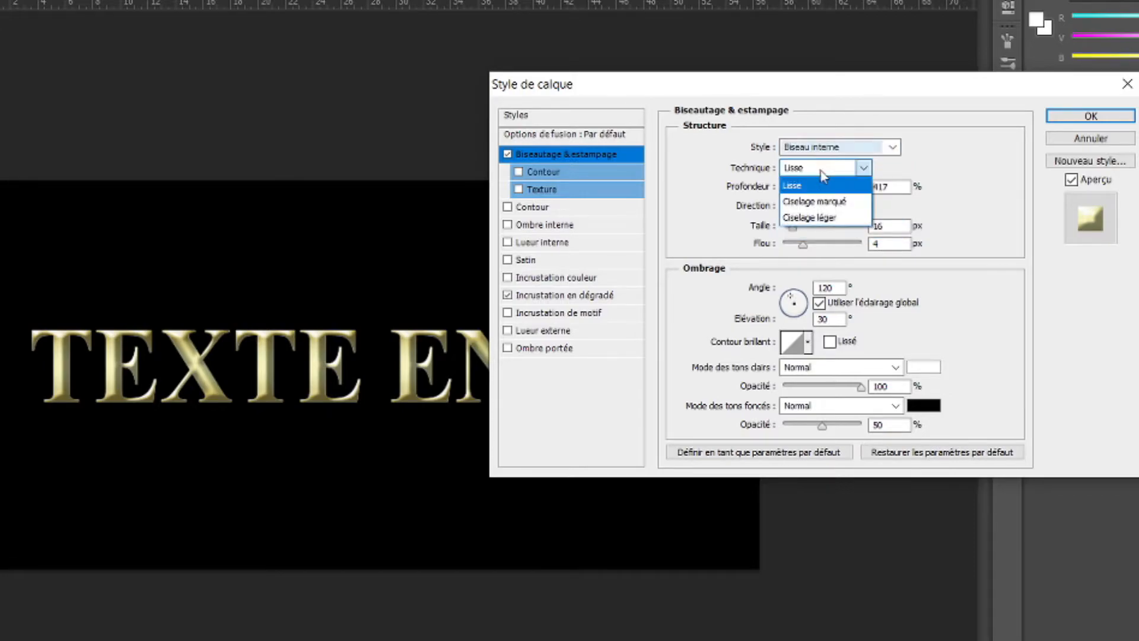
left_click(813, 203)
type("170")
left_click_drag(902, 188, 873, 185)
left_click(897, 187)
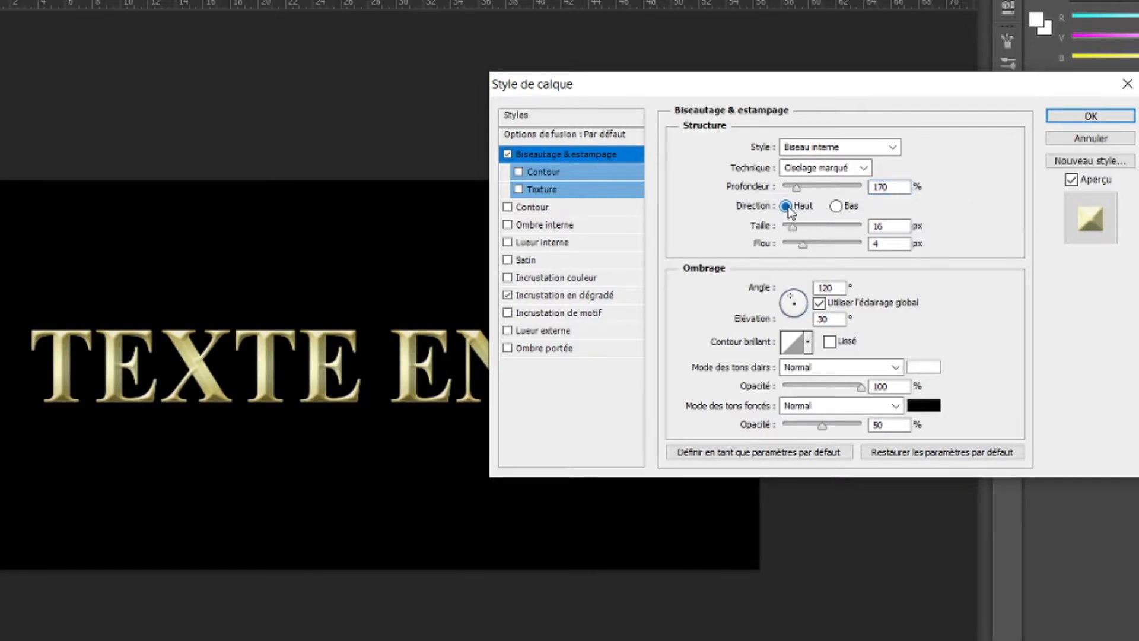
Set the bevel's size to 100 px, its softening (Flou) to 0 px and the shading angle to 90°.
double_click(878, 226)
type("100")
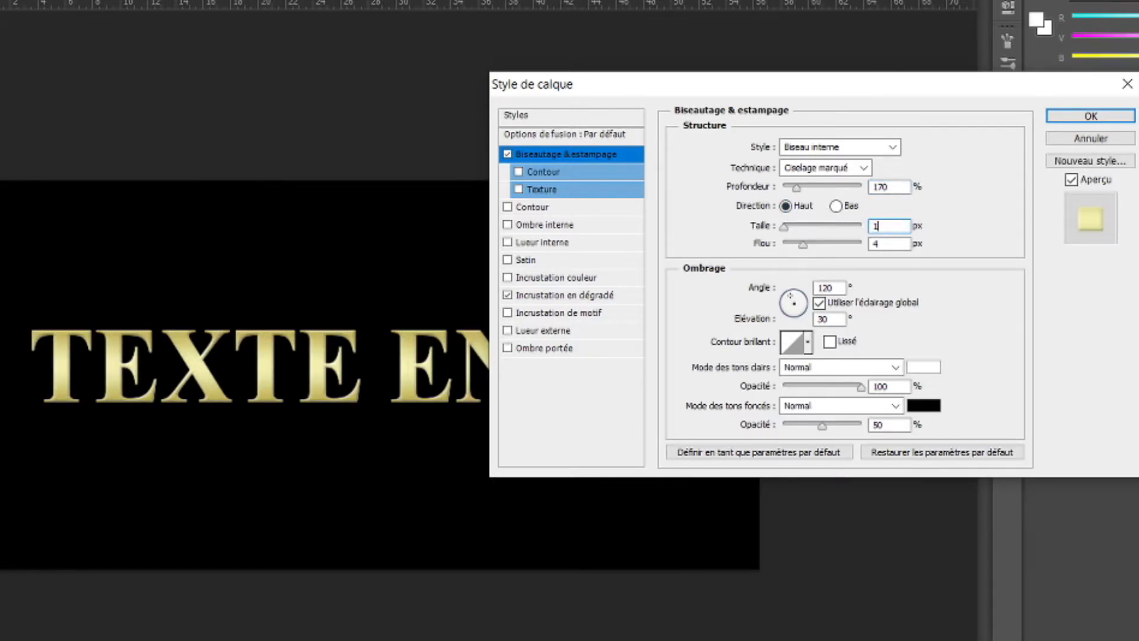
key("Tab")
type("0")
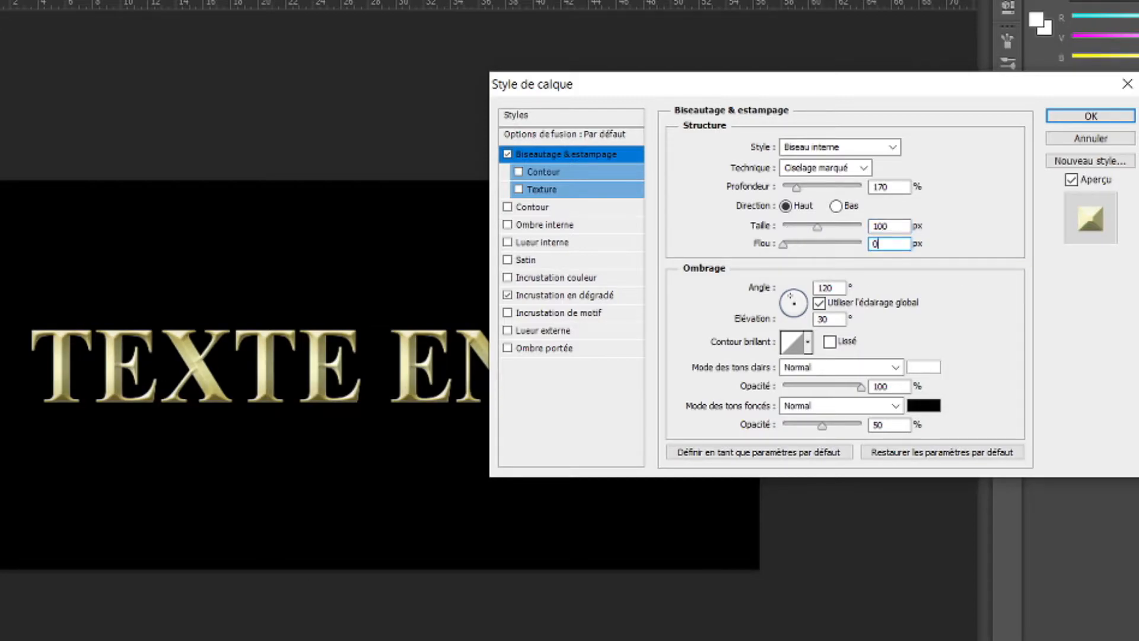
key("Tab")
type("90")
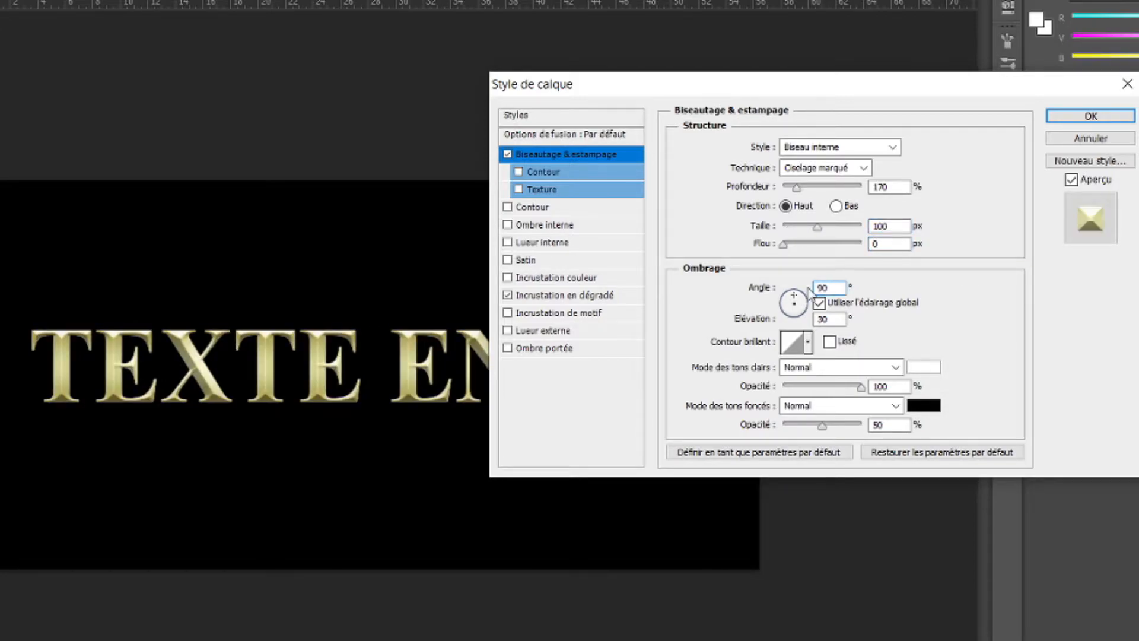
Change the bevel's gloss contour to the double-peaked preset.
left_click(827, 320)
left_click(809, 348)
left_click(773, 408)
left_click(882, 340)
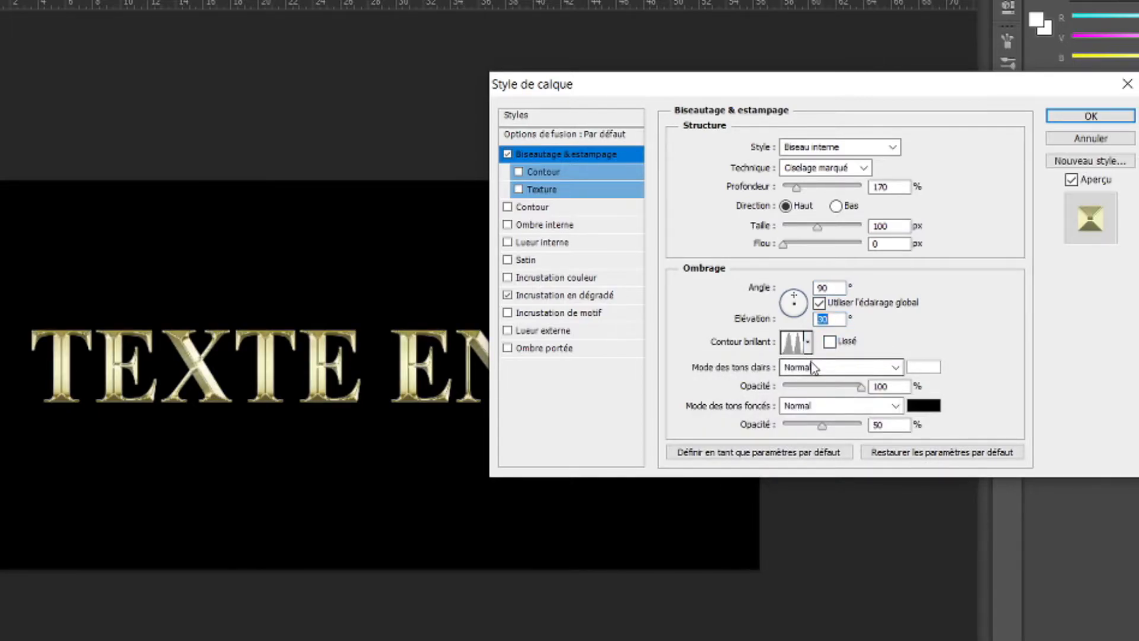
Set the bevel's highlight mode to Superposition and its shadow mode to Produit, both at 75% opacity.
left_click(814, 367)
left_click(815, 99)
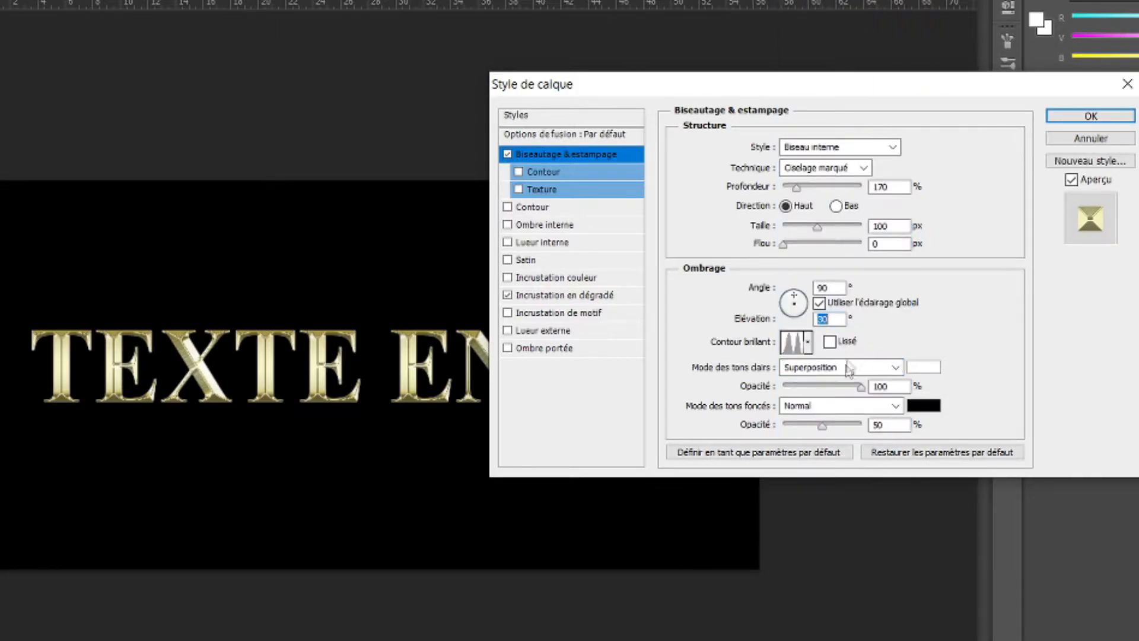
left_click(872, 386)
type("75")
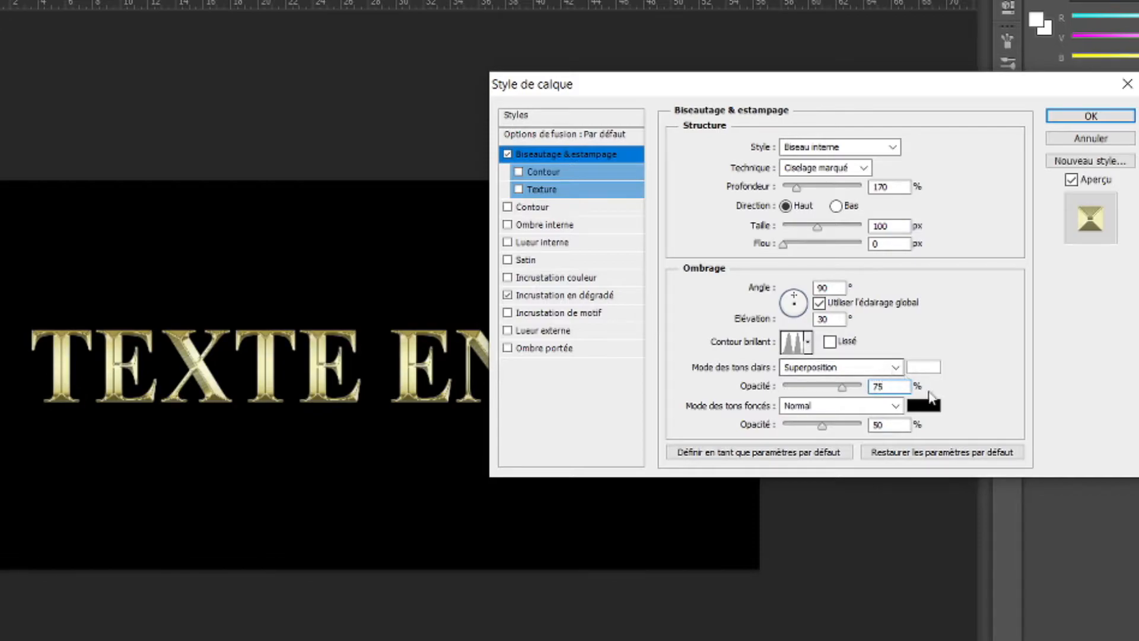
left_click(895, 406)
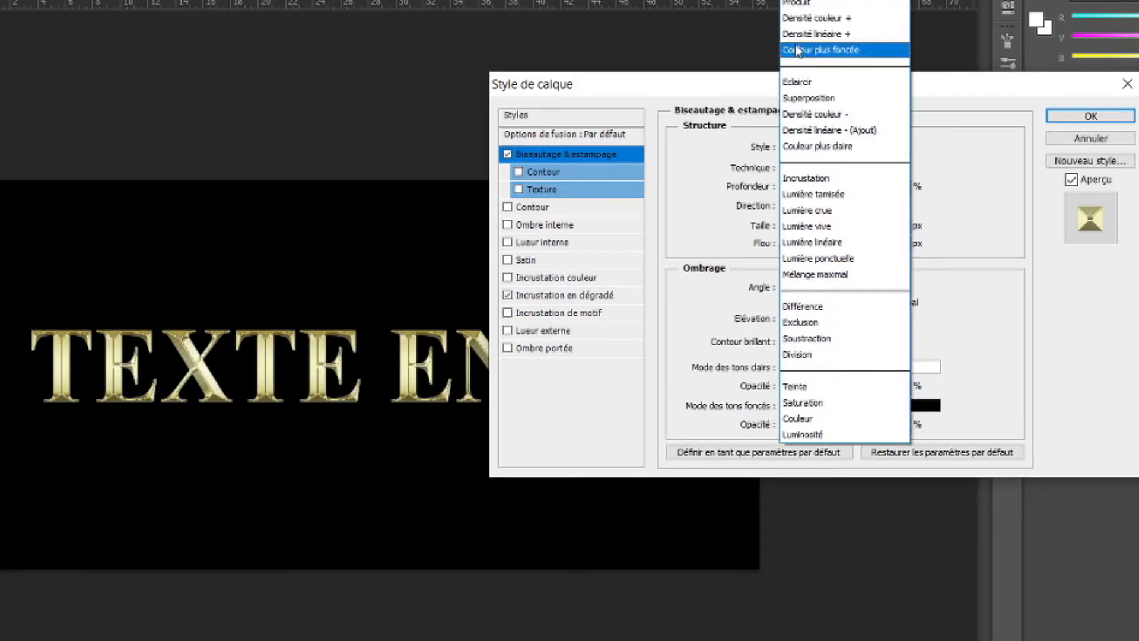
left_click(798, 3)
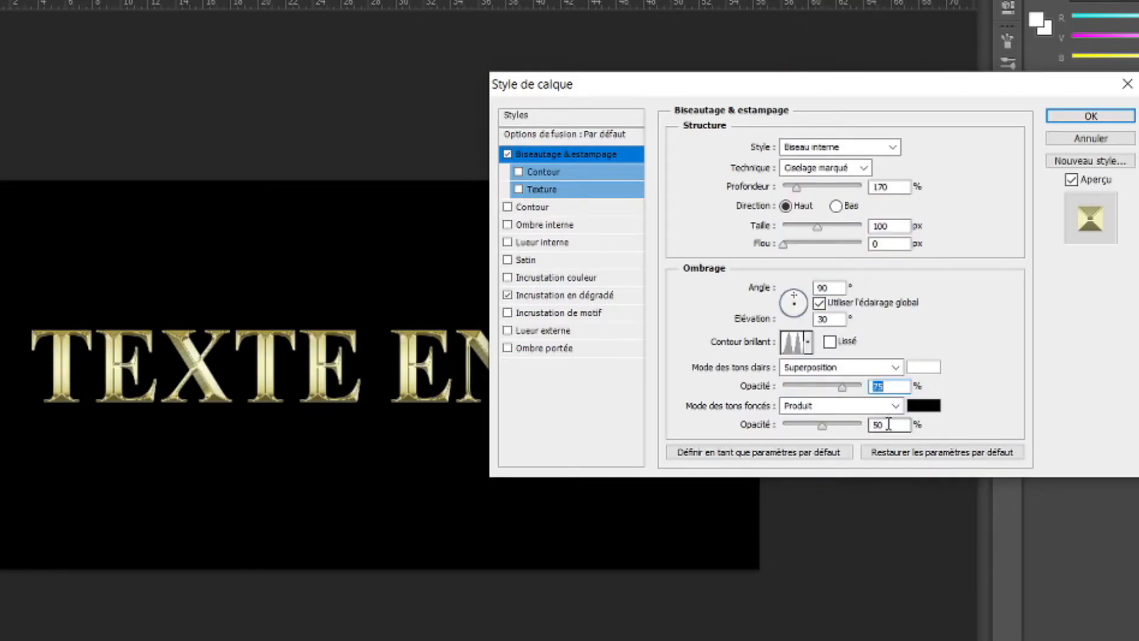
type("75")
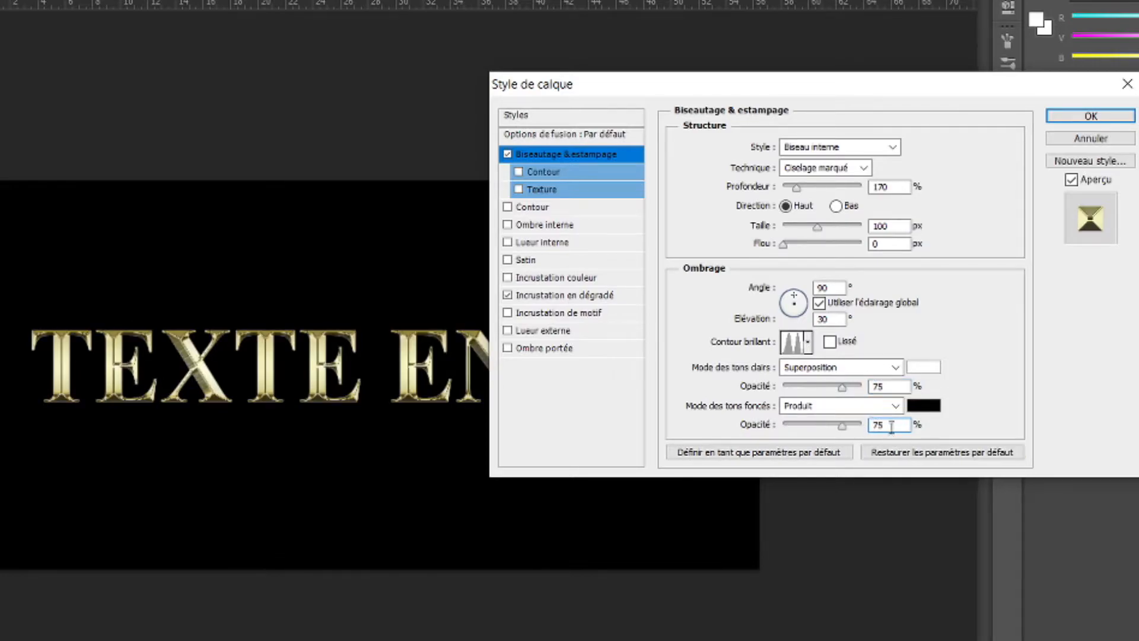
Add an inner glow to the copied text with blend mode Produit and 50% opacity.
left_click(512, 242)
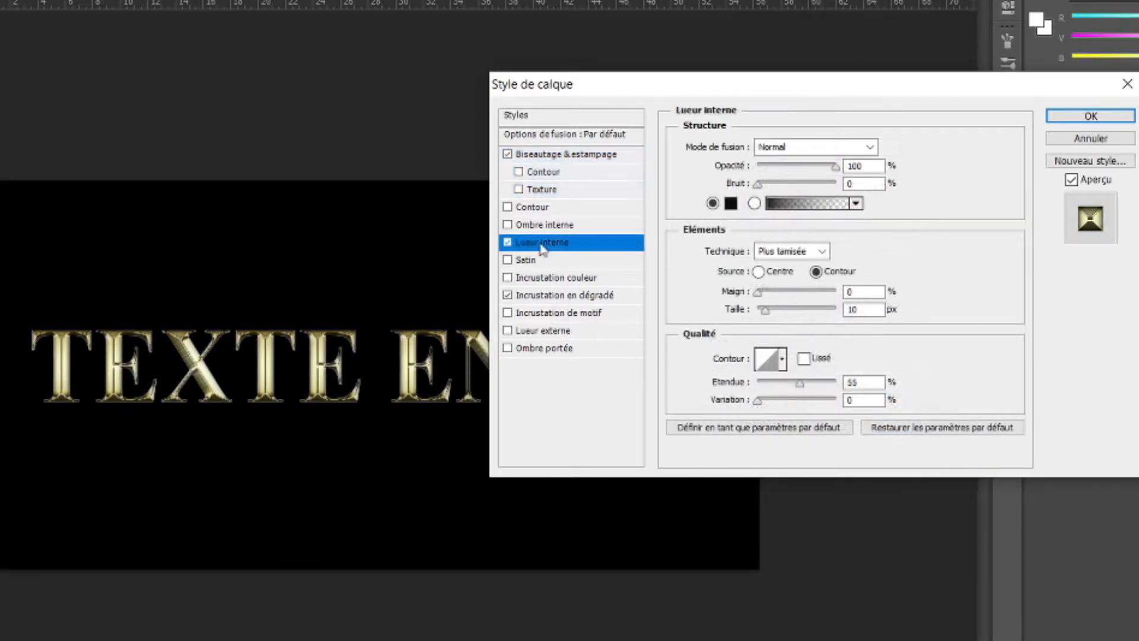
left_click(813, 147)
left_click(789, 226)
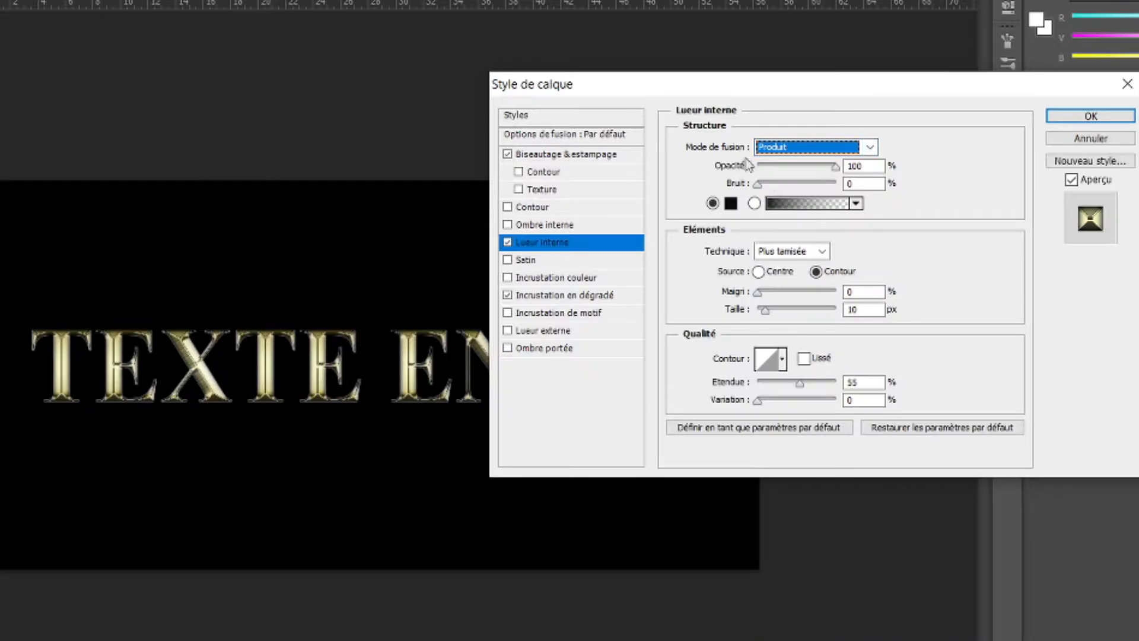
double_click(851, 167)
type("50")
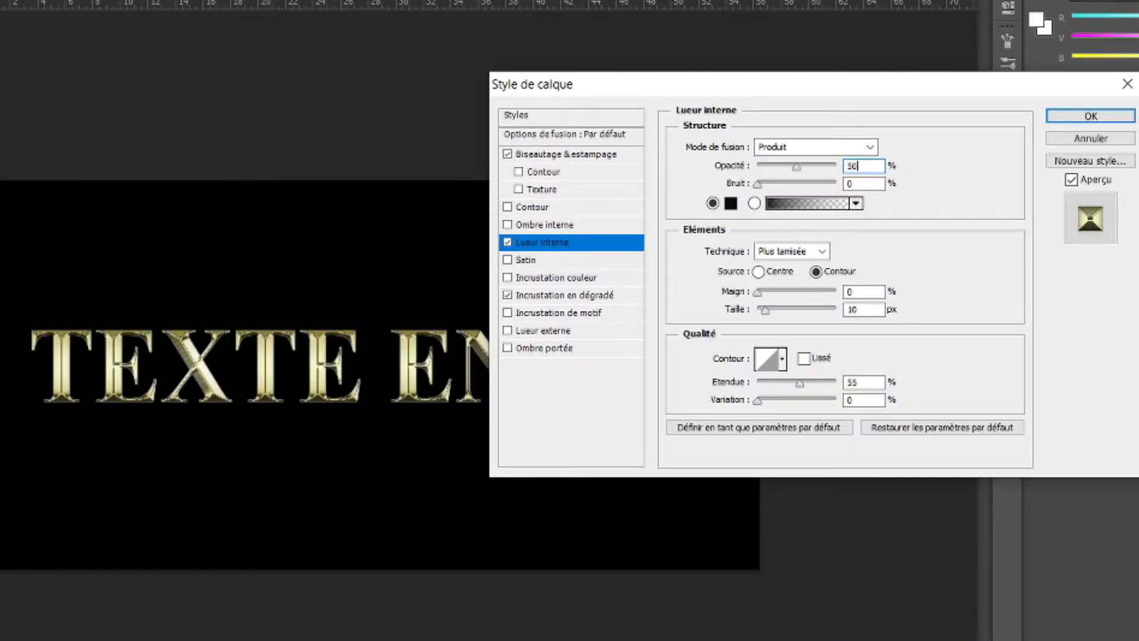
key("Tab")
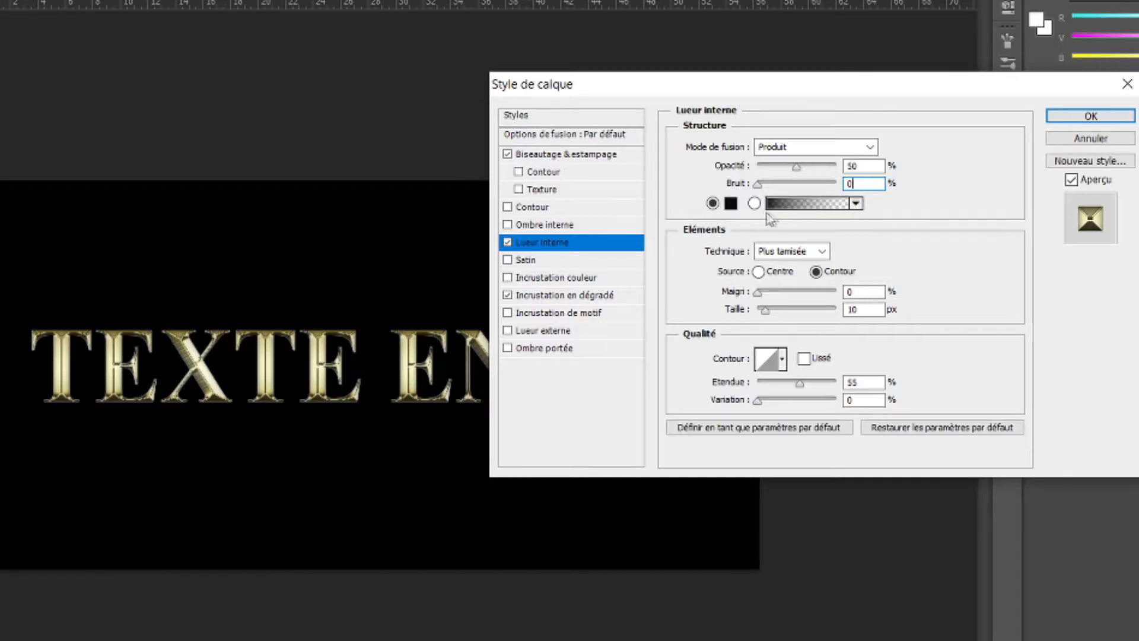
Set the inner glow's colour to e8801f and its size to 70 px, and apply the layer styles.
left_click(732, 204)
type("e8801f")
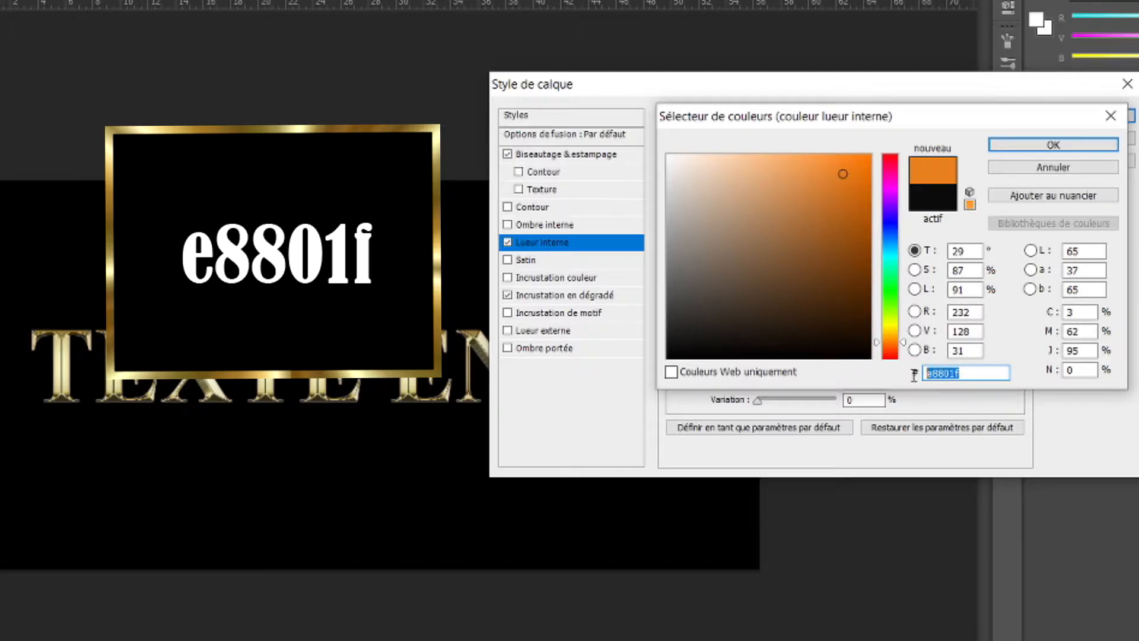
left_click(1057, 149)
left_click_drag(863, 309, 804, 309)
type("70")
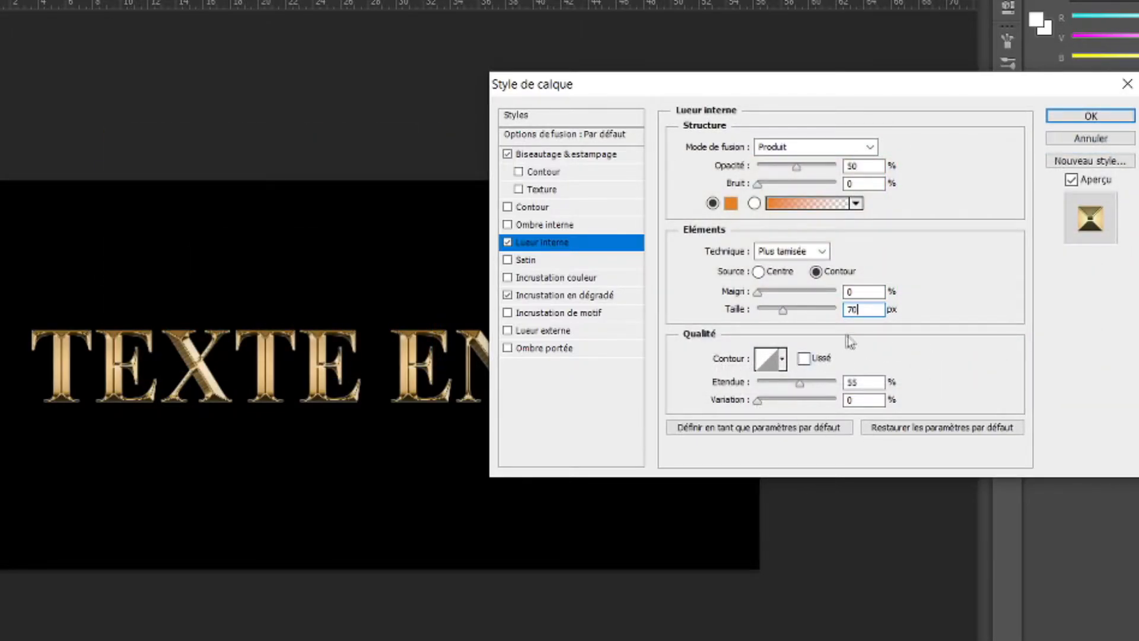
left_click(1075, 112)
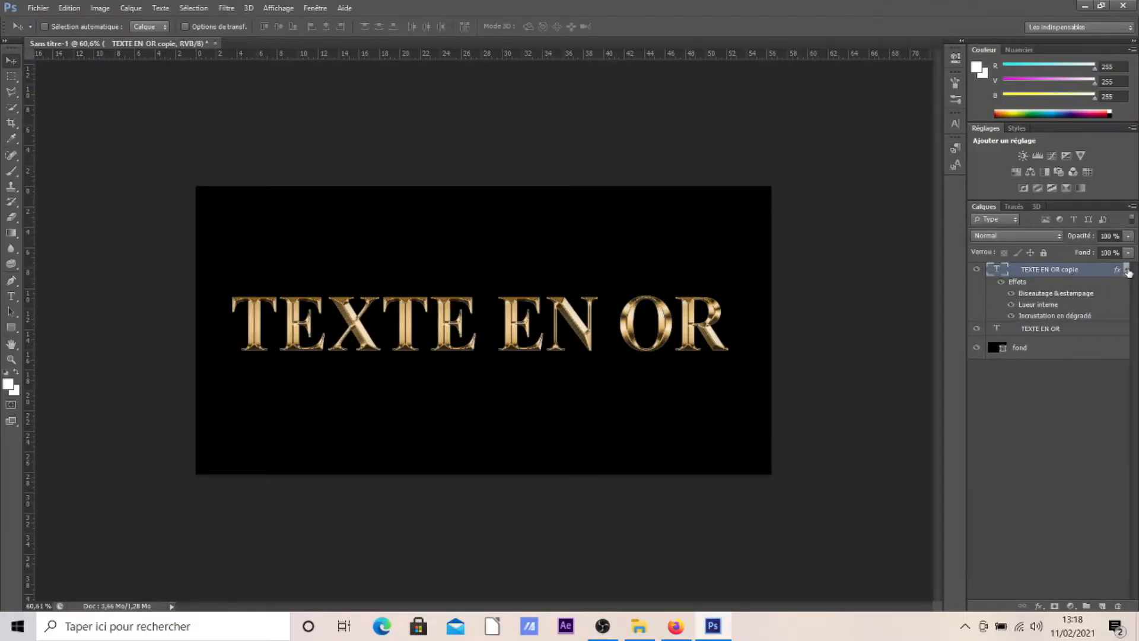
Add a stroke of 8 px with position Extérieur to the original TEXTE EN OR text layer.
left_click(1126, 270)
left_click(1058, 284)
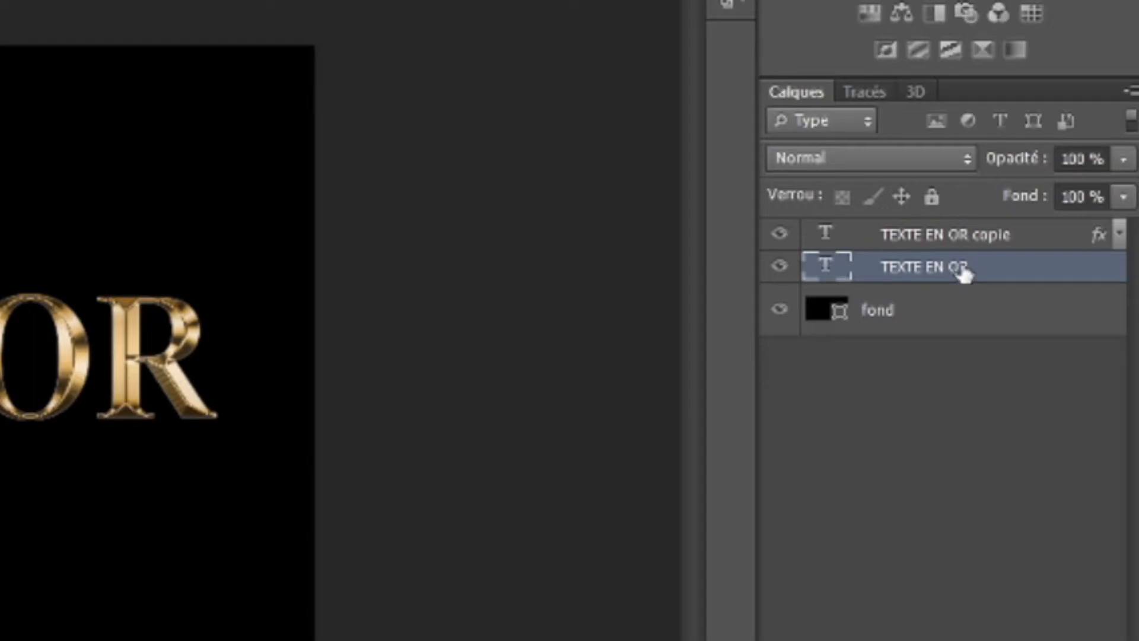
double_click(1068, 270)
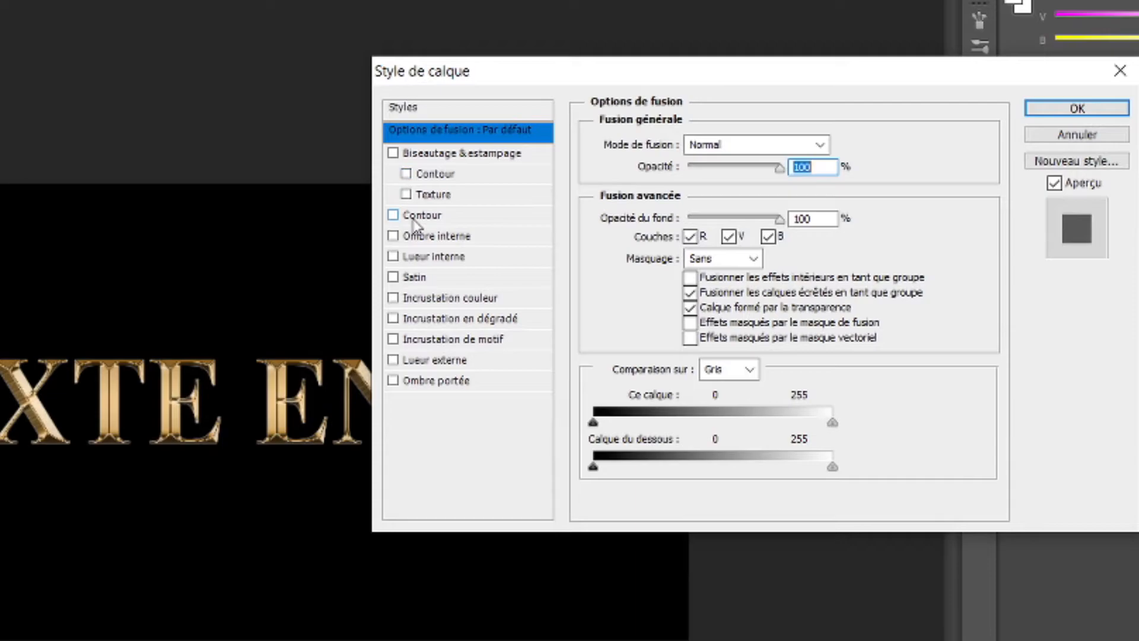
left_click(393, 216)
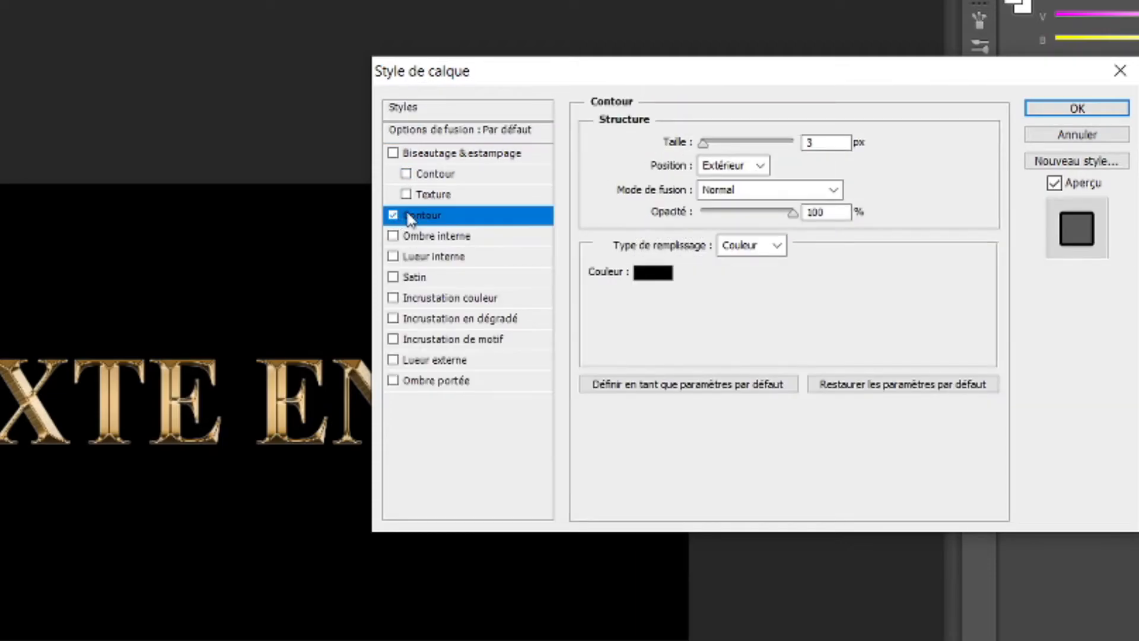
type("8")
left_click(759, 165)
left_click(740, 189)
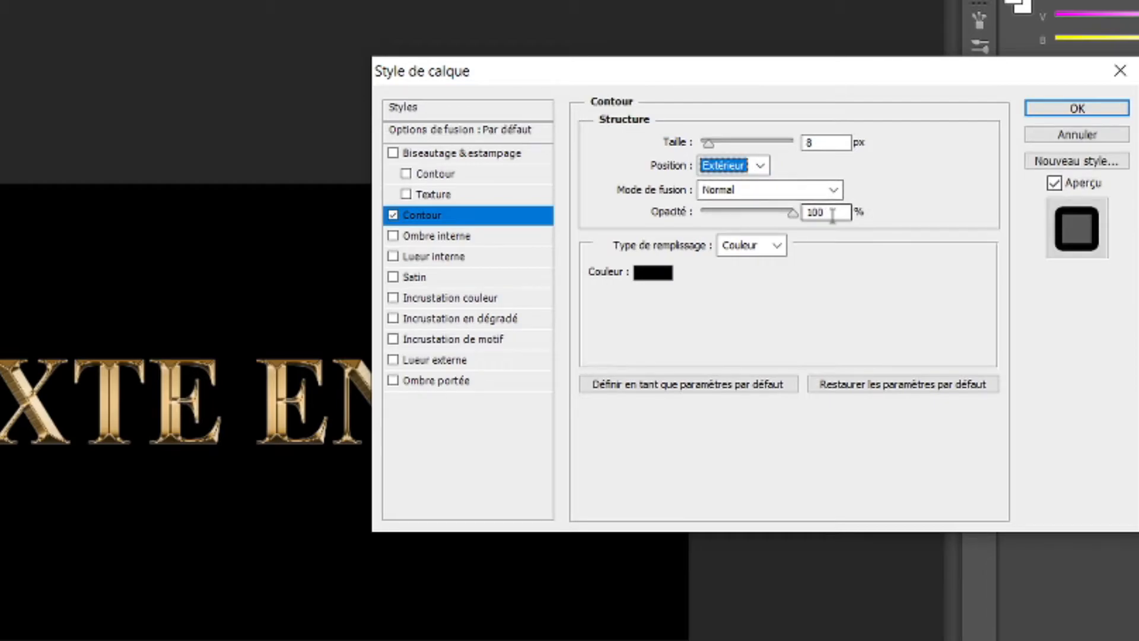
Fill the stroke with a gradient (Dégradé) using the saved "texte en or" preset.
left_click(765, 255)
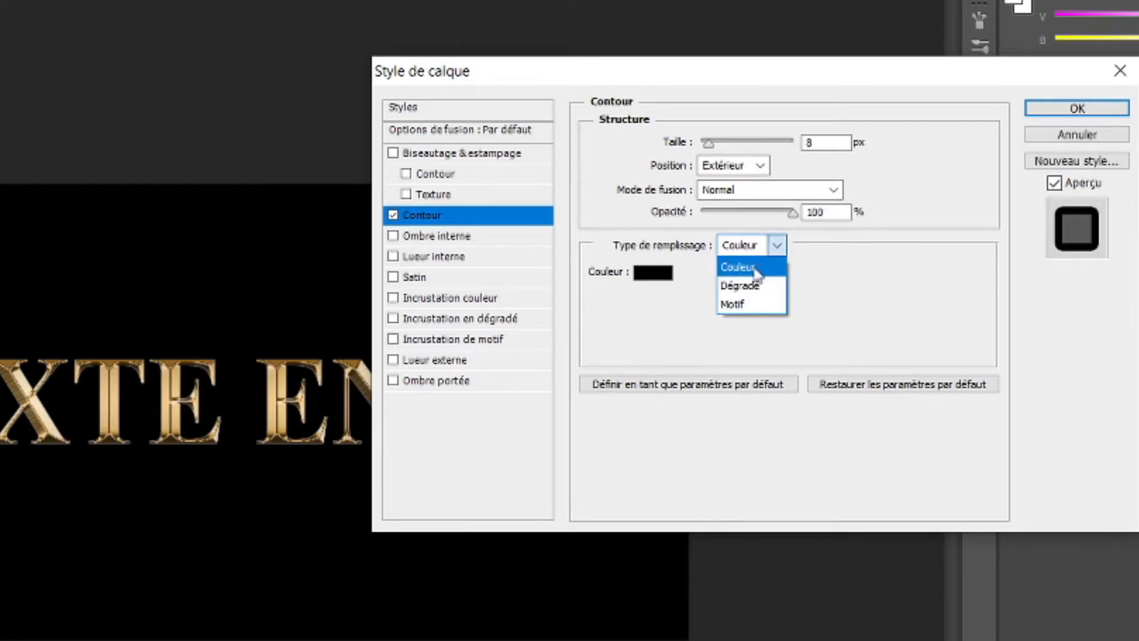
left_click(762, 290)
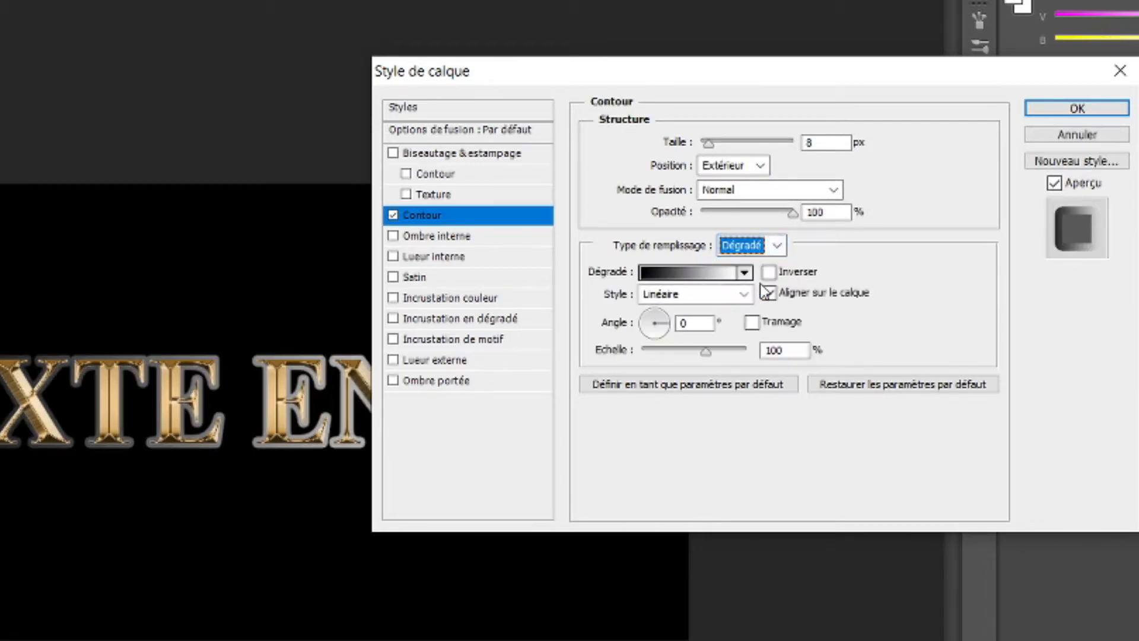
left_click(688, 277)
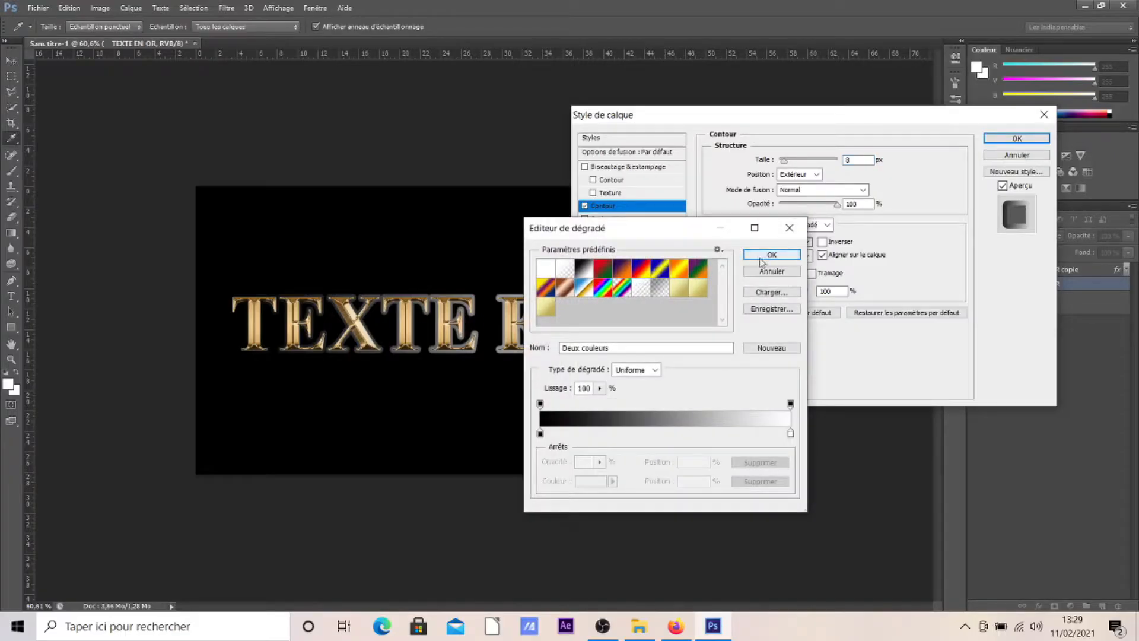
left_click(549, 309)
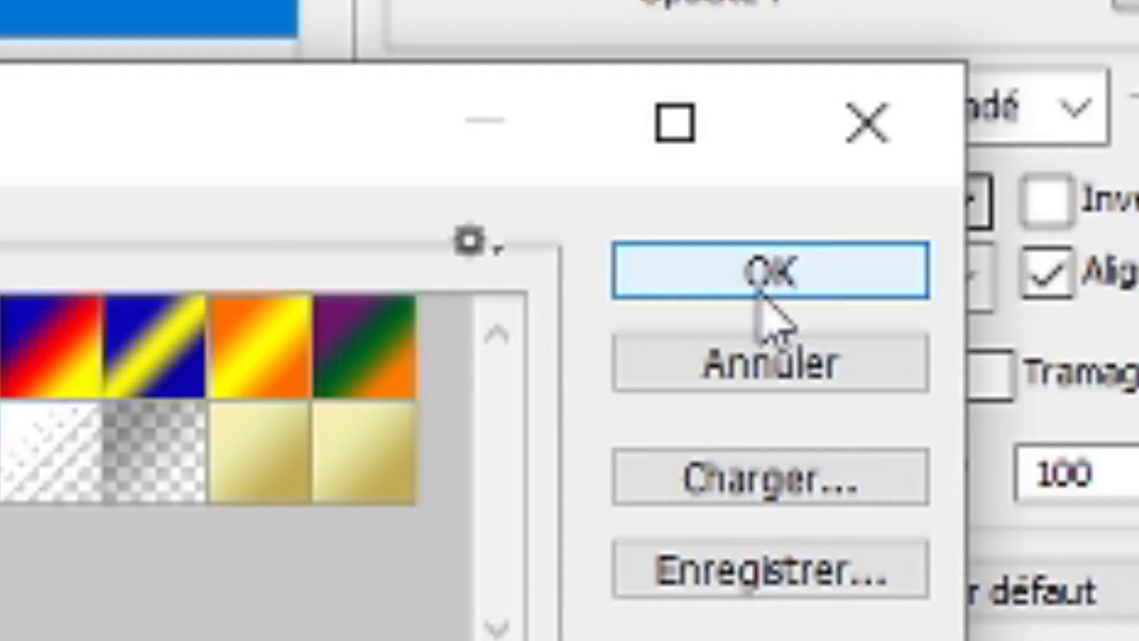
left_click(771, 260)
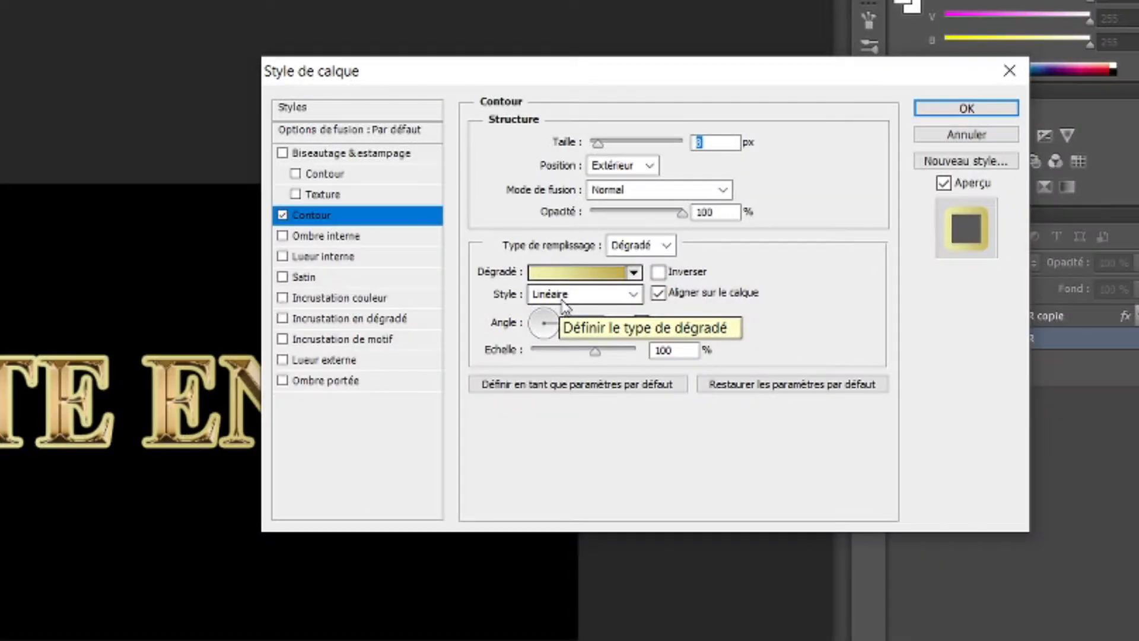
Set the stroke gradient's style to Réfléchi and its angle to 90°.
left_click(761, 260)
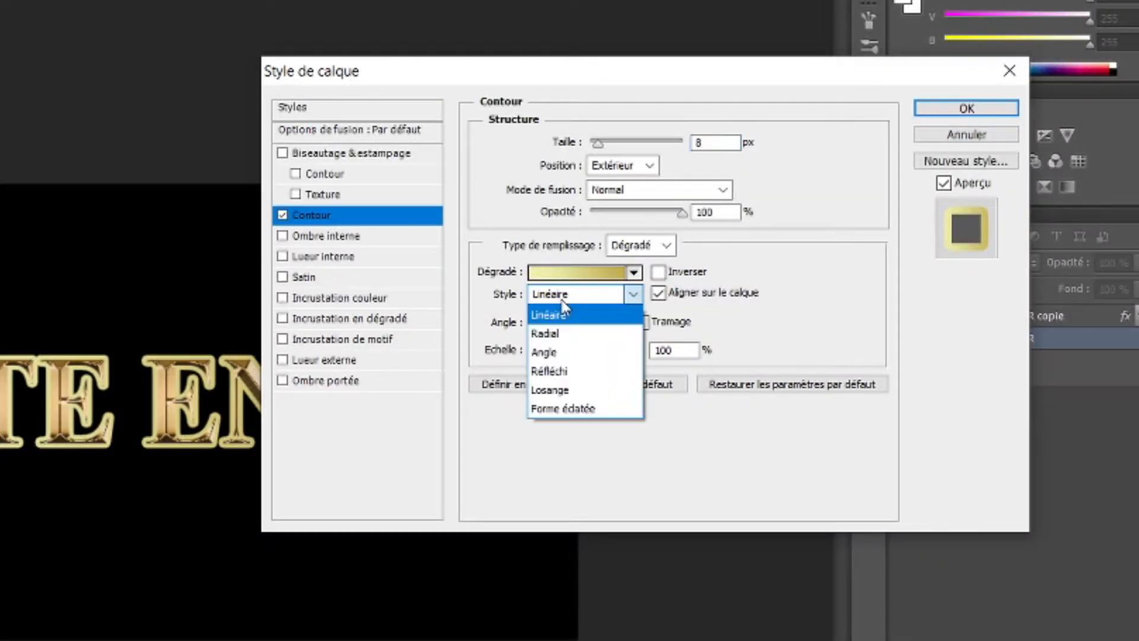
left_click(569, 371)
type("90")
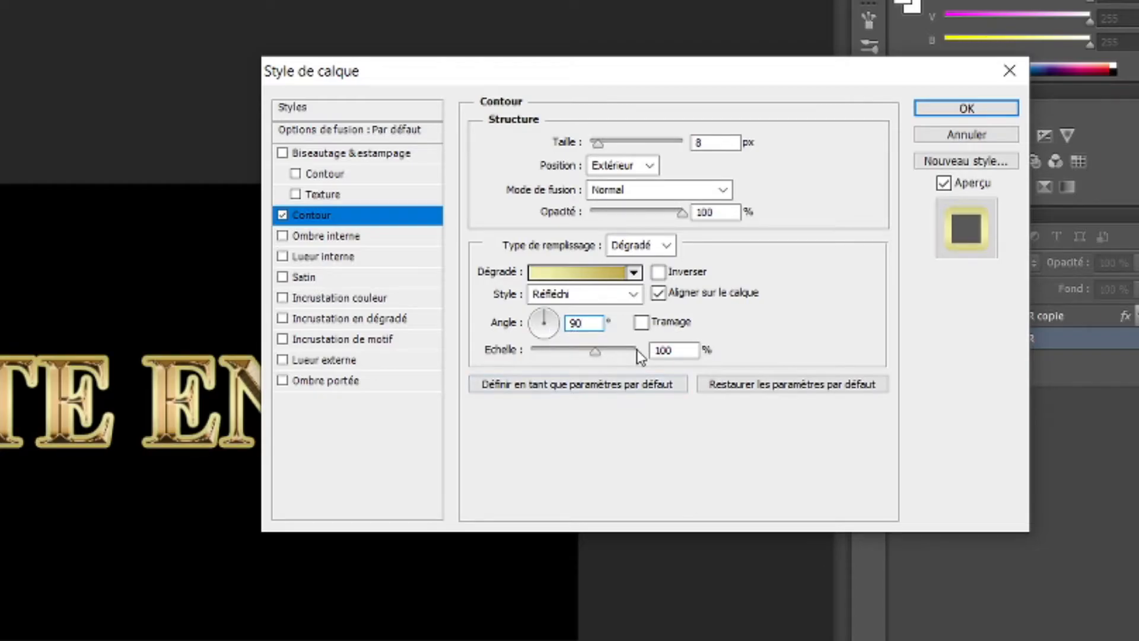
Add a bevel with its Contour option enabled, using style Contour de l'estampage and technique Ciselage marqué.
left_click(303, 155)
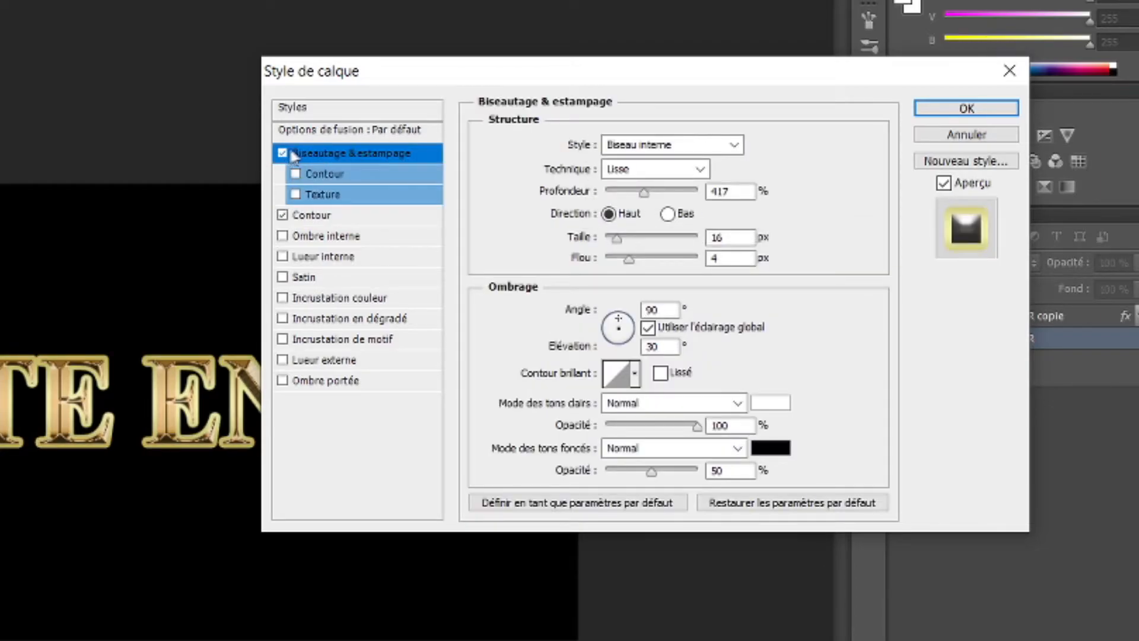
left_click(296, 174)
left_click(674, 145)
left_click(671, 233)
left_click(673, 172)
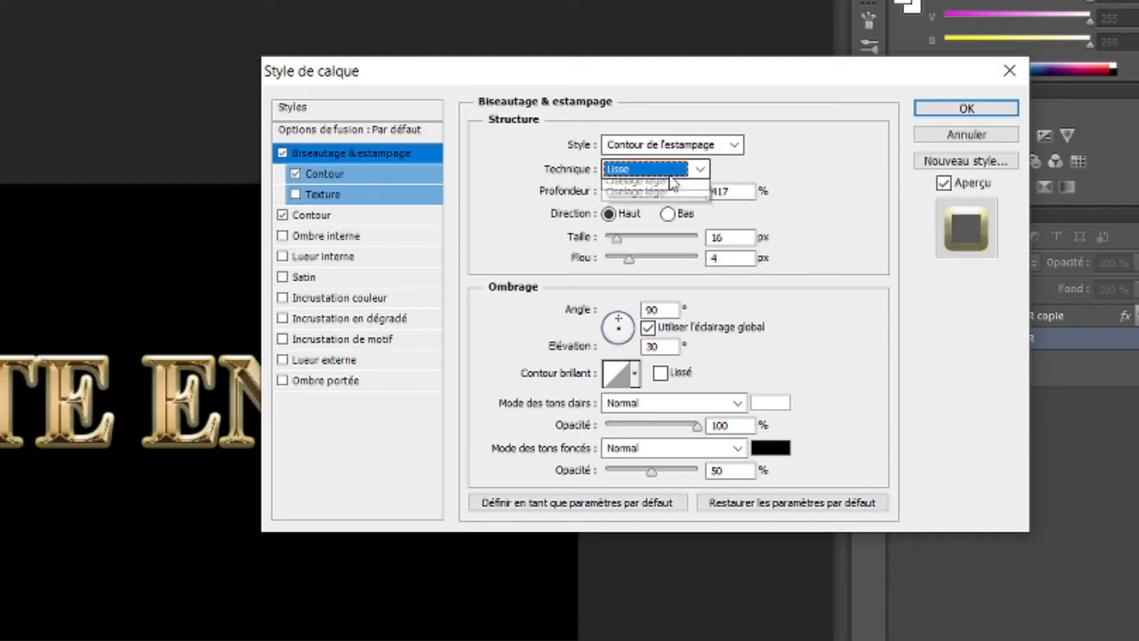
left_click(653, 205)
Set the bevel's depth to 170%, its size to 8 px and its softening to 0 px.
type("170")
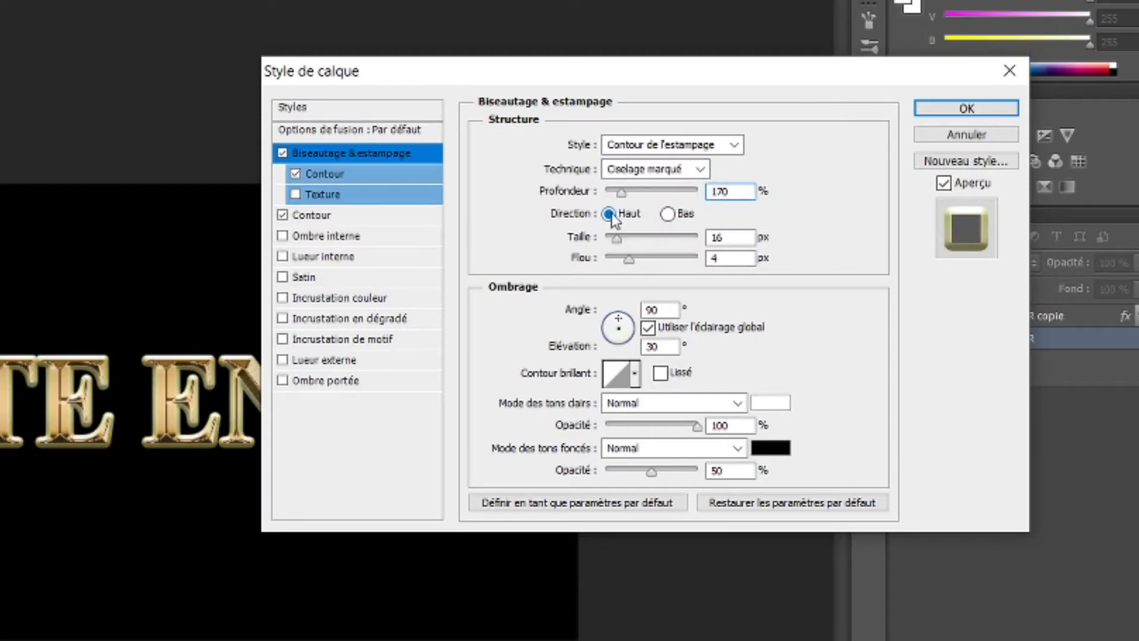
left_click_drag(751, 238, 687, 235)
type("8")
left_click_drag(627, 261, 604, 270)
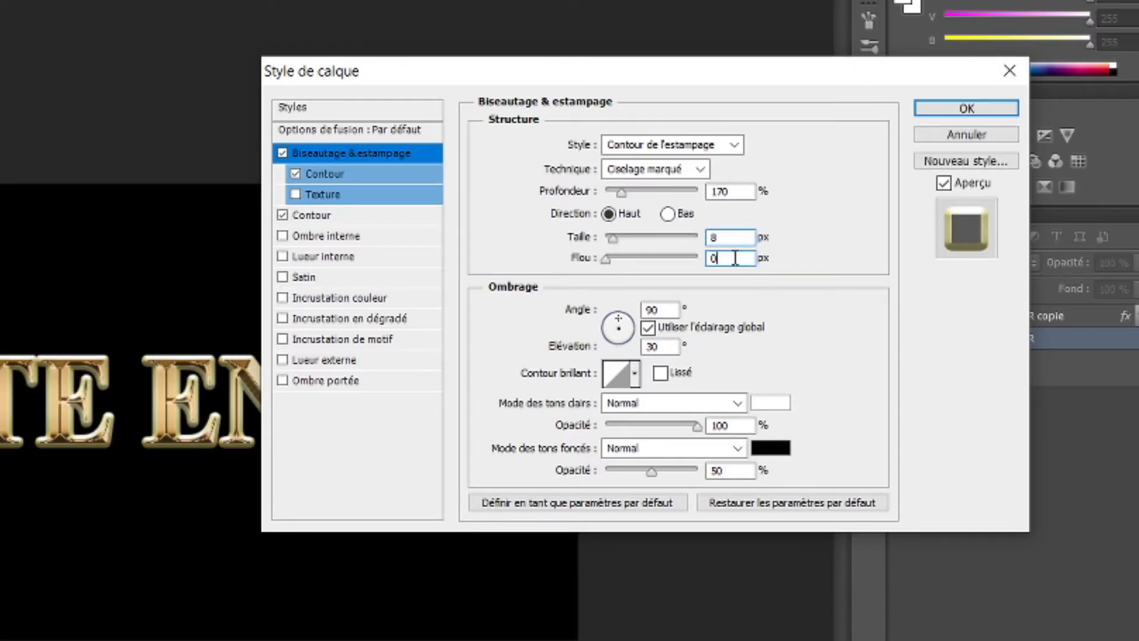
left_click_drag(727, 258, 696, 255)
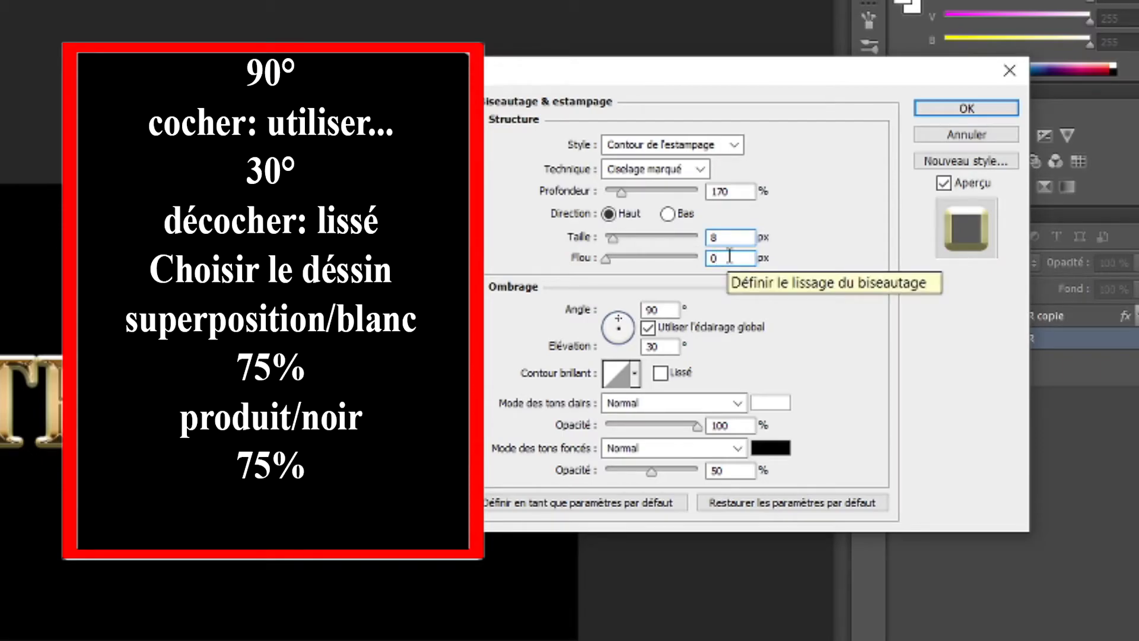
Change the gloss contour of the original text's bevel to the double-peaked preset.
left_click(669, 309)
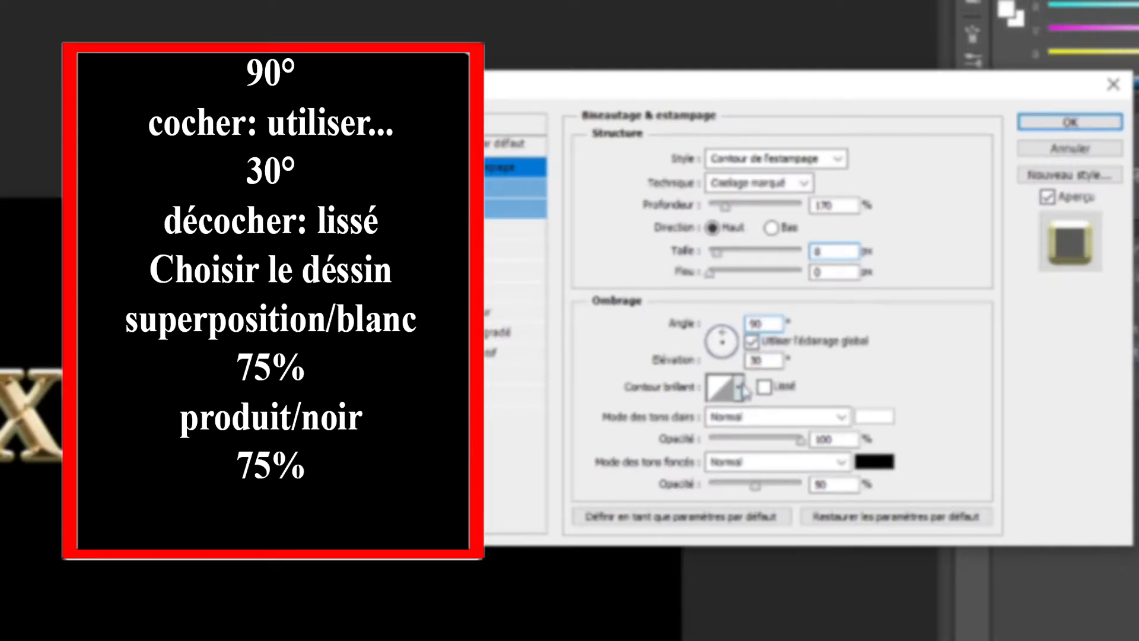
left_click(634, 373)
left_click(702, 467)
Set the bevel's highlight mode to Superposition in white at 75% opacity.
left_click(771, 417)
left_click(764, 102)
left_click(873, 417)
left_click(1067, 155)
double_click(825, 439)
type("75")
Set the bevel's shadow mode to Produit in black at 75% opacity.
left_click(777, 462)
left_click(735, 3)
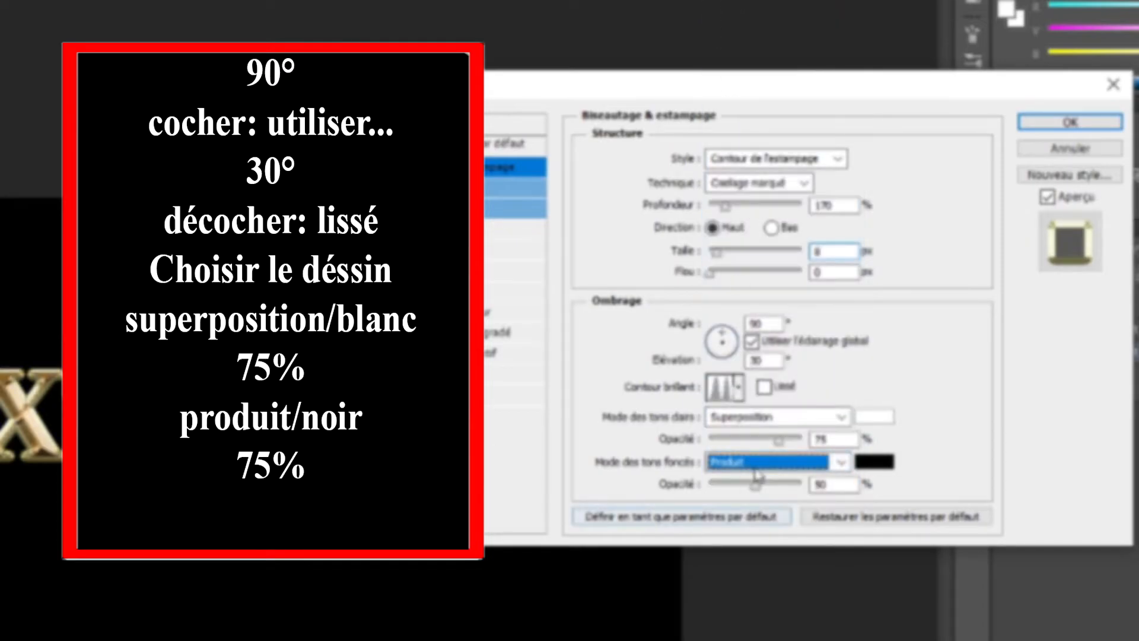
left_click(874, 461)
left_click(1062, 153)
double_click(828, 487)
type("75")
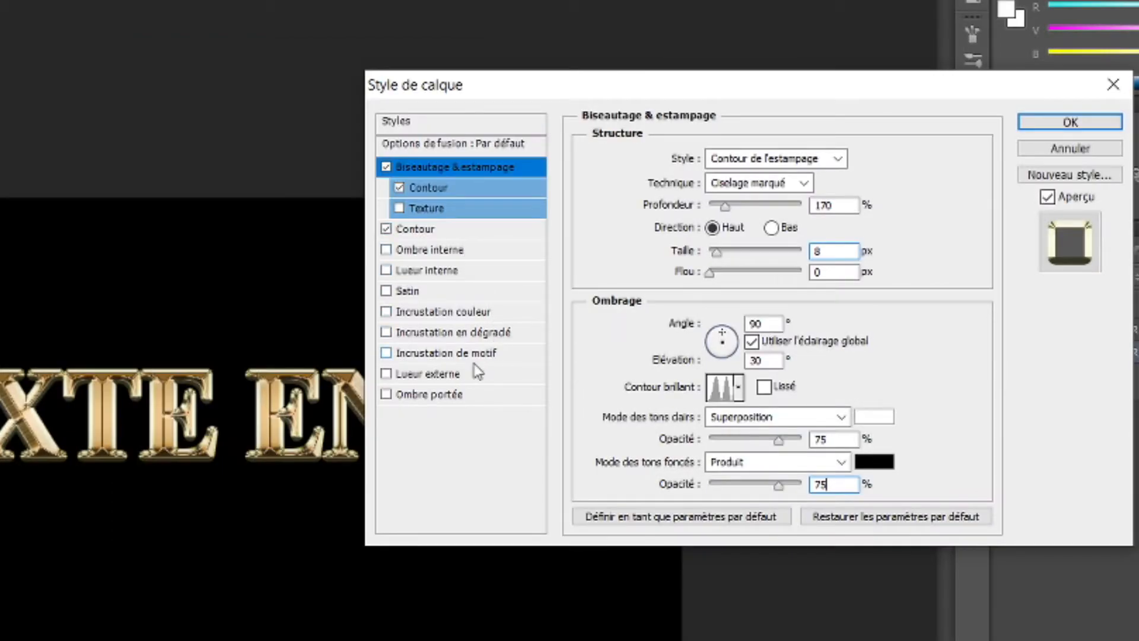
Add an outer glow to the original text with blend mode Superposition and 40% opacity.
left_click(440, 376)
left_click(748, 159)
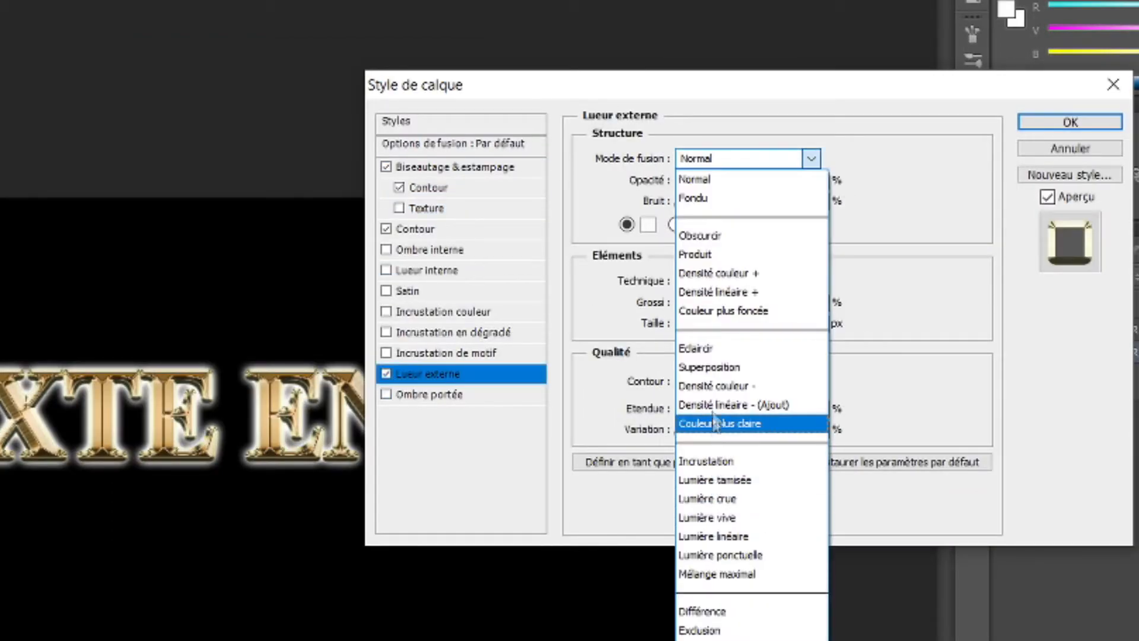
left_click(729, 366)
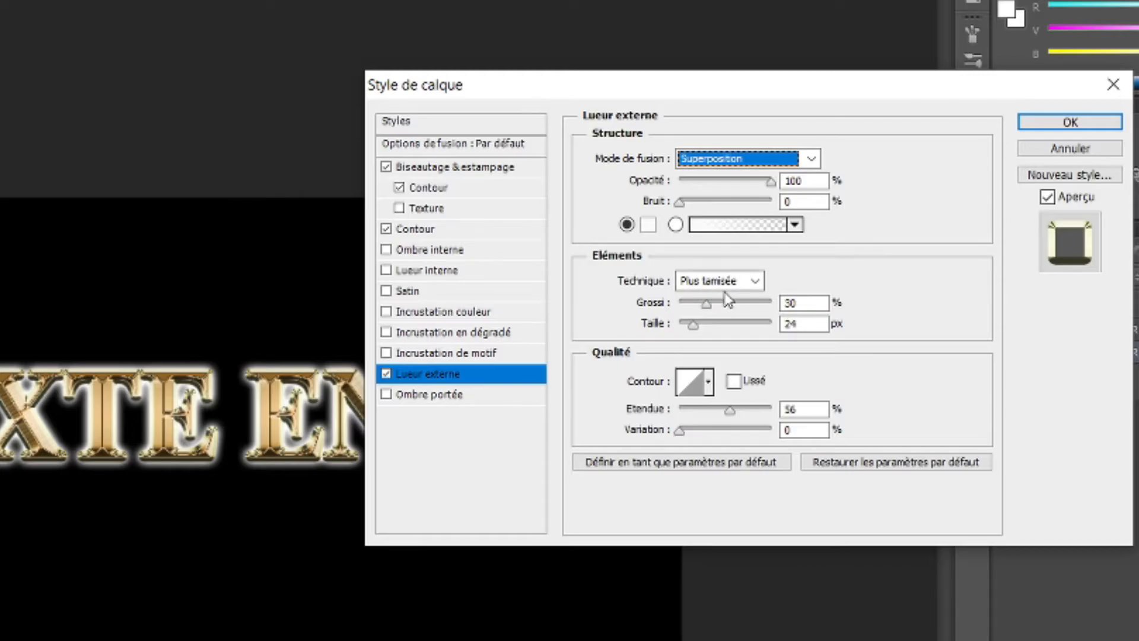
double_click(804, 180)
type("40")
key("Tab")
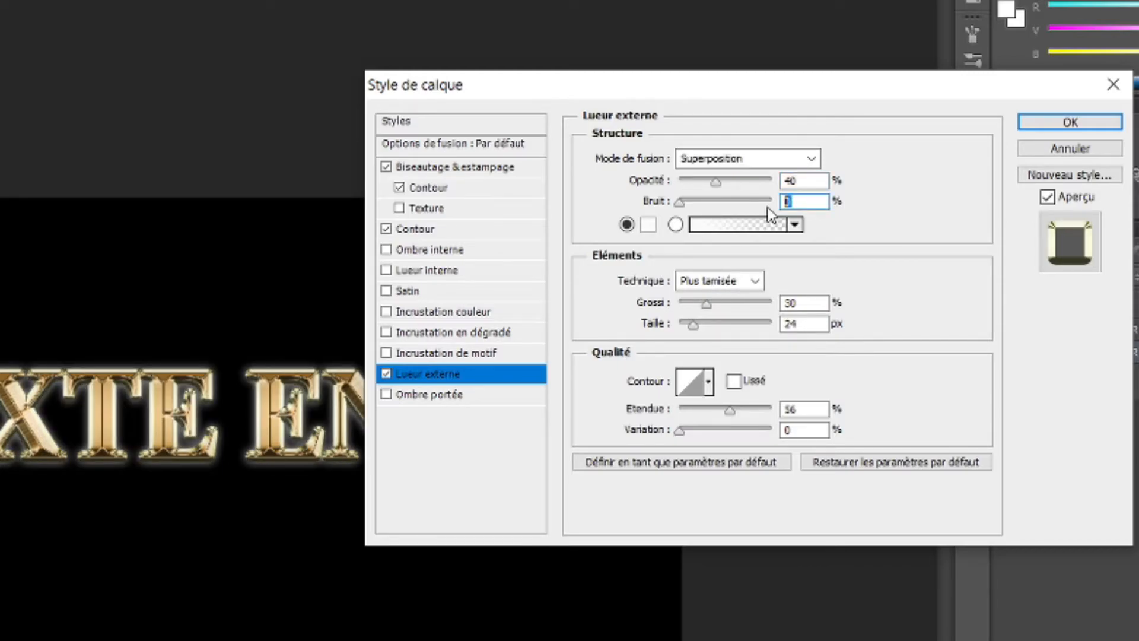
Set the outer glow's colour to e8801f.
left_click(648, 225)
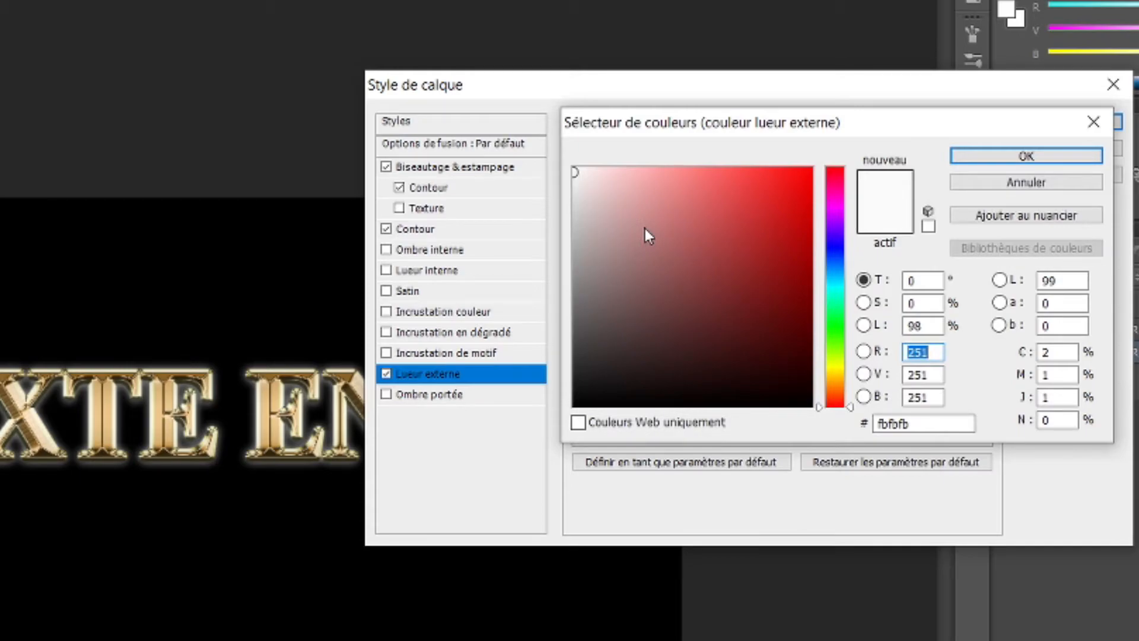
left_click(926, 423)
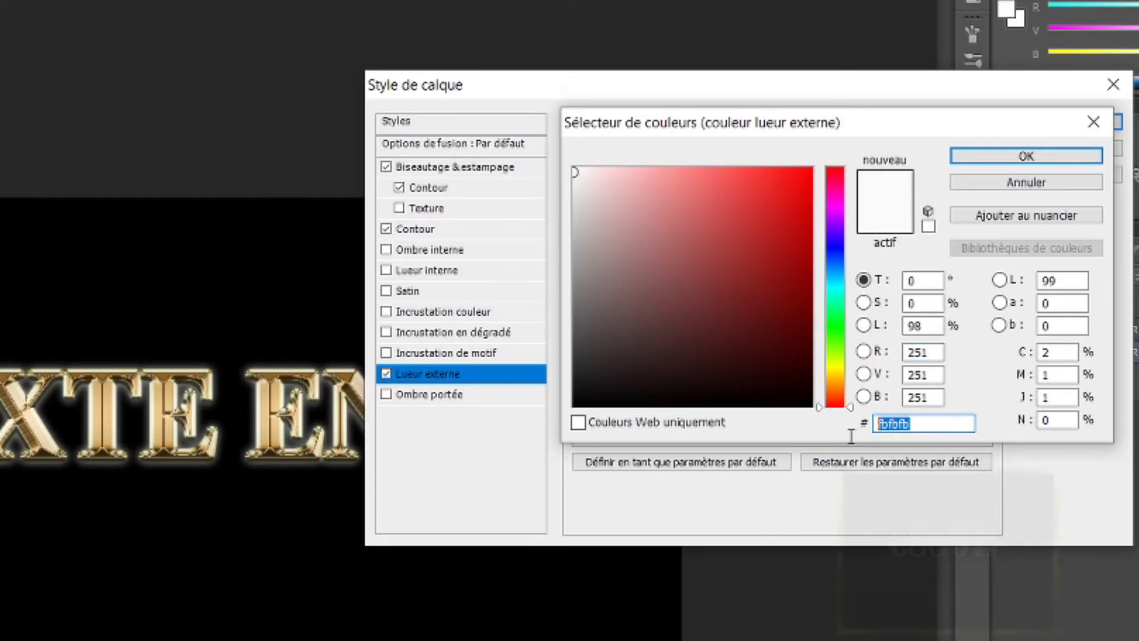
type("e88")
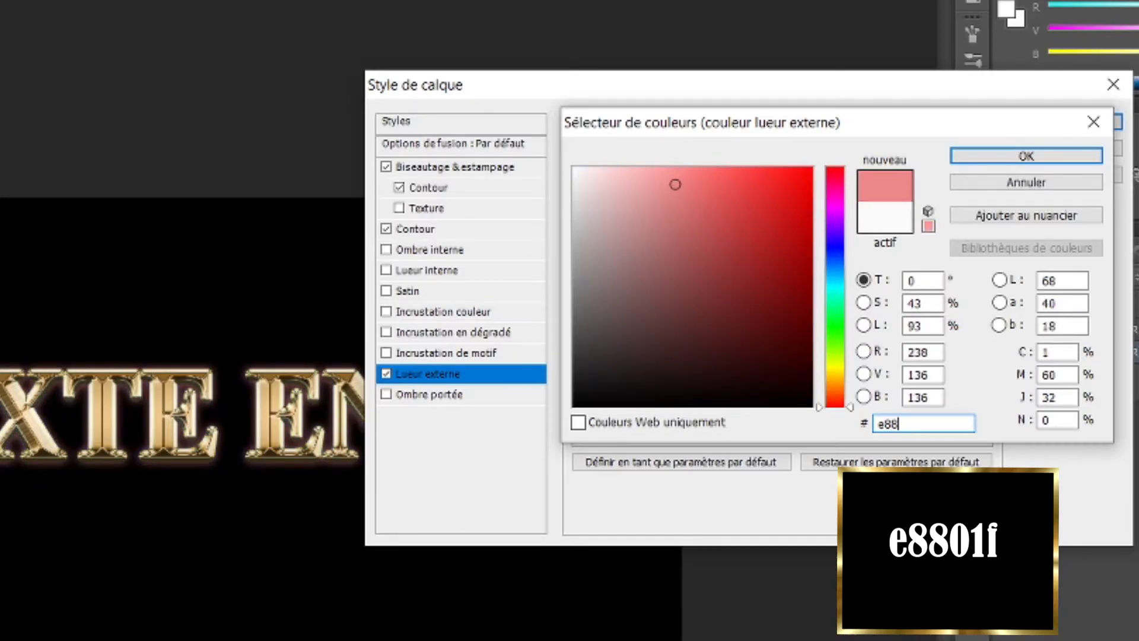
type("01")
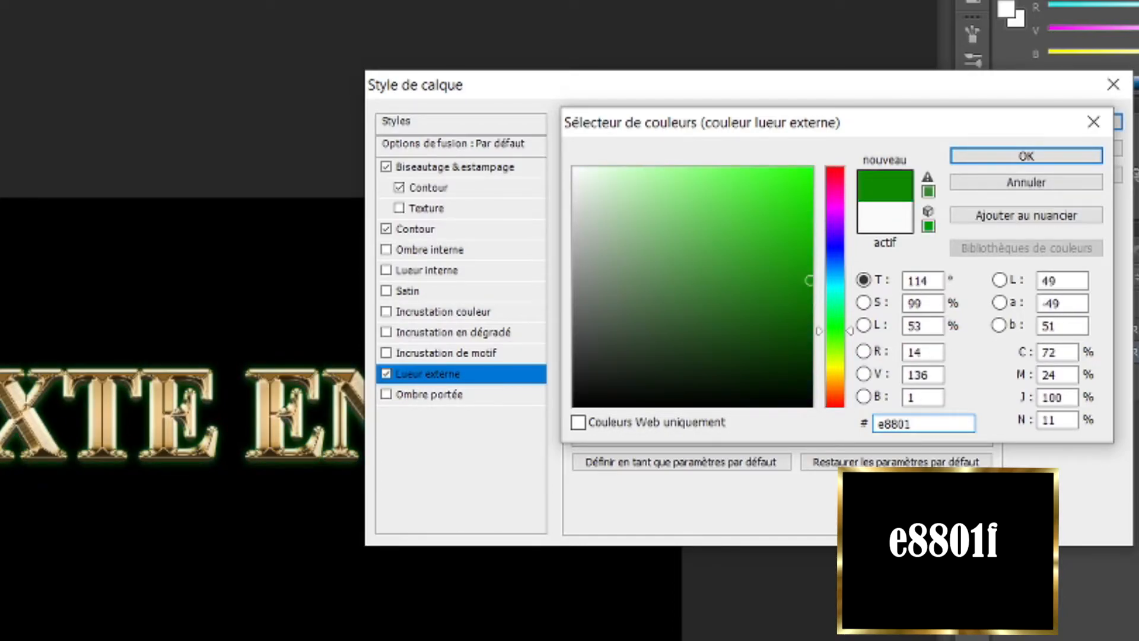
type("f")
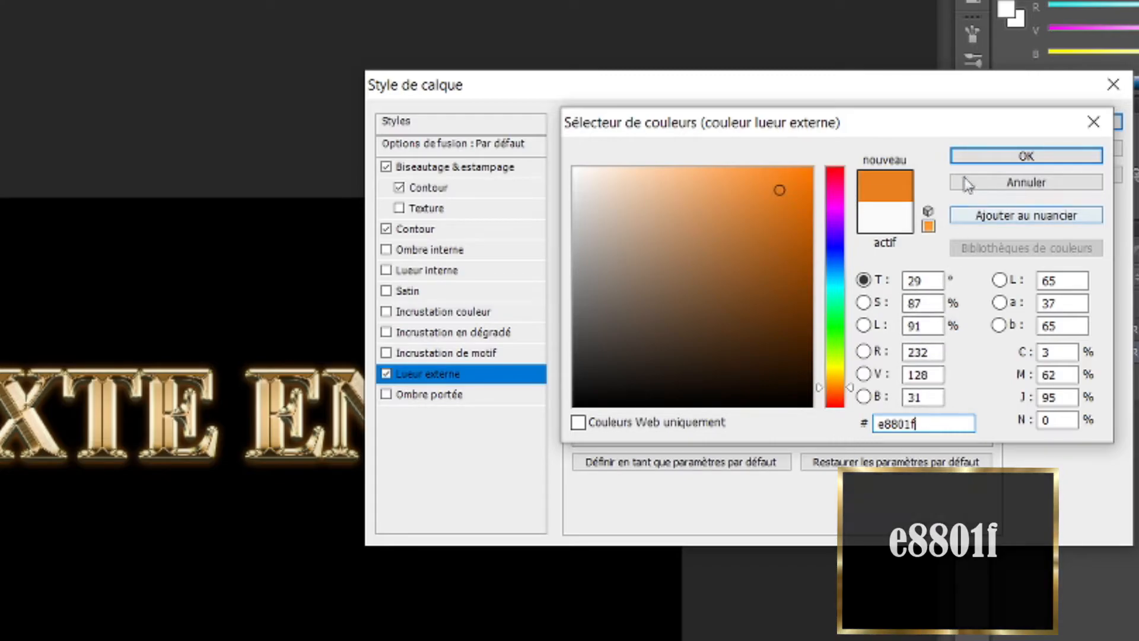
left_click(1019, 156)
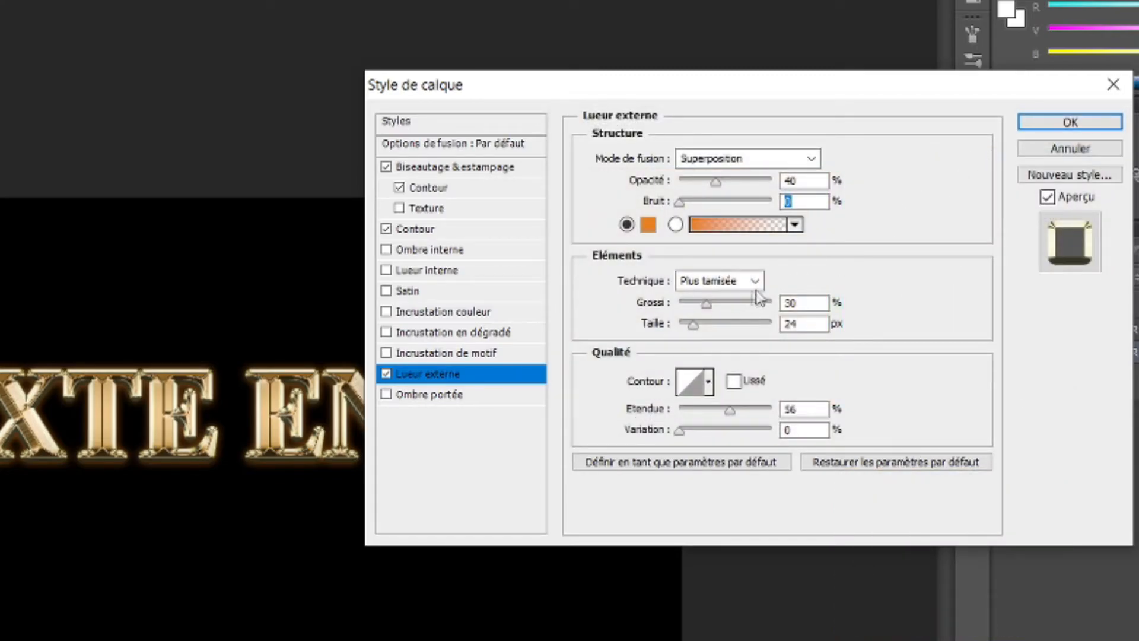
Set the outer glow's spread to 0%, size to 50 px and range to 50%, and apply the layer styles.
left_click(775, 302)
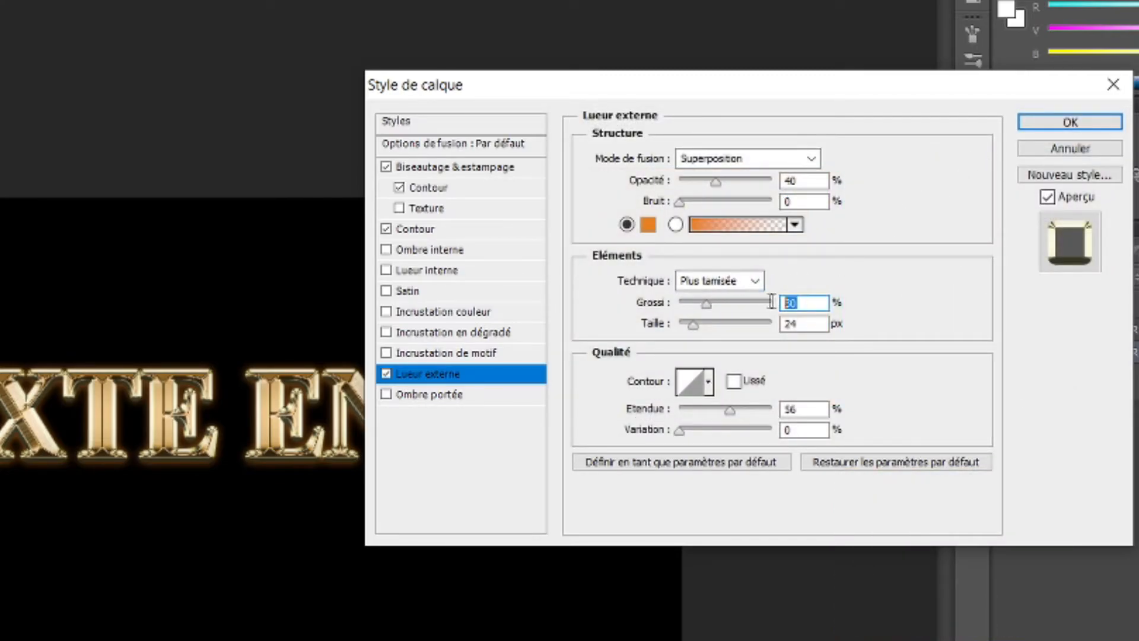
type("0")
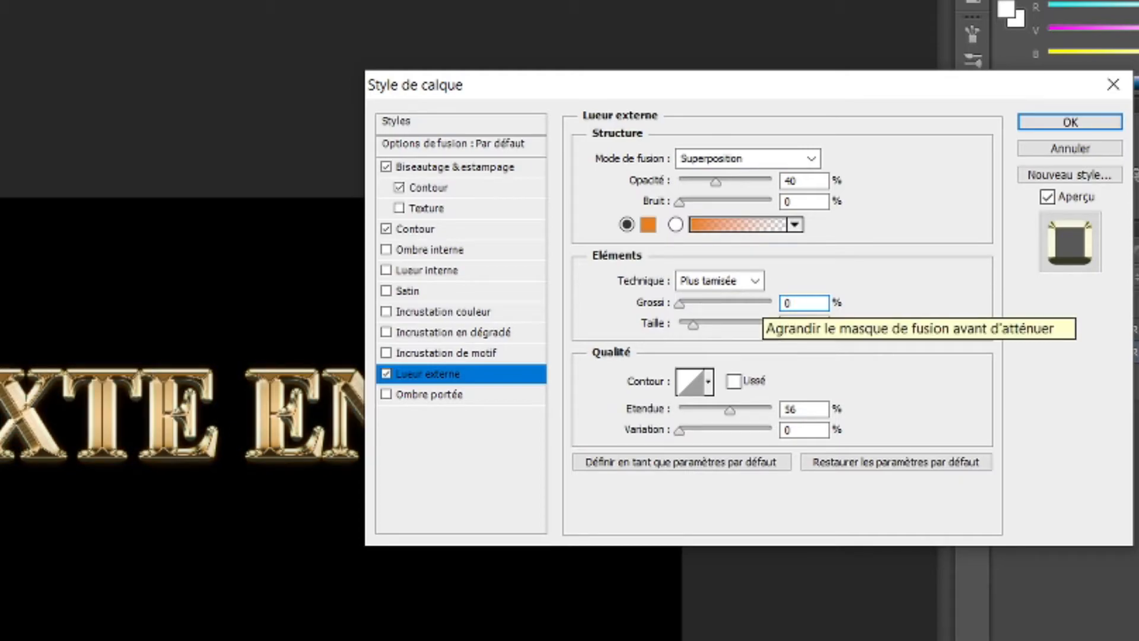
left_click_drag(800, 323, 775, 325)
type("50")
left_click_drag(801, 408, 782, 409)
type("50")
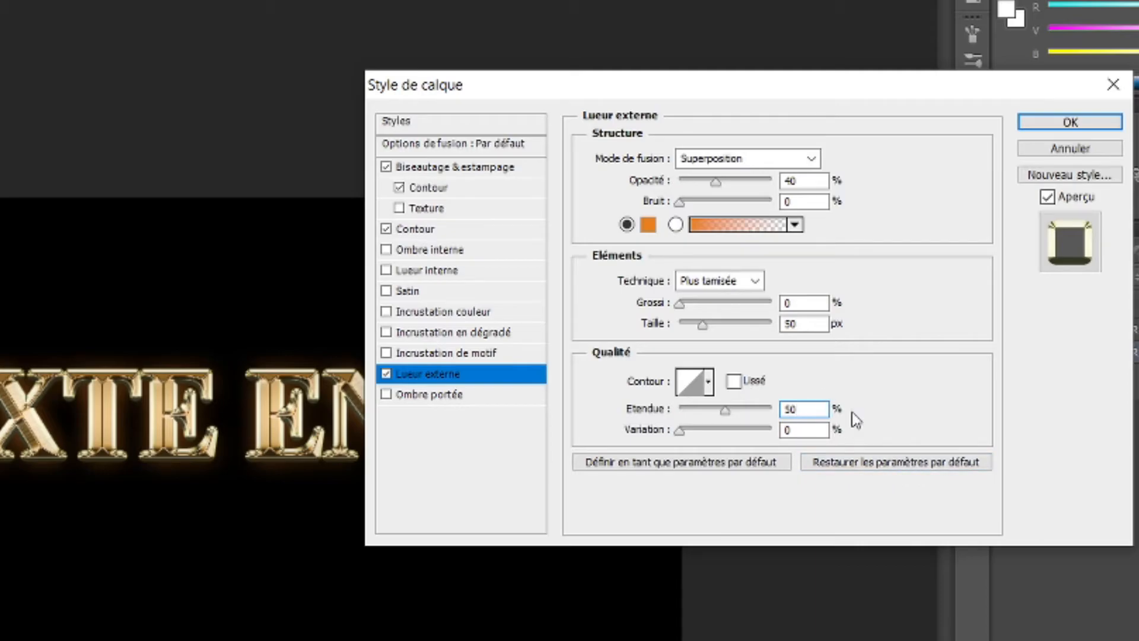
left_click(1097, 120)
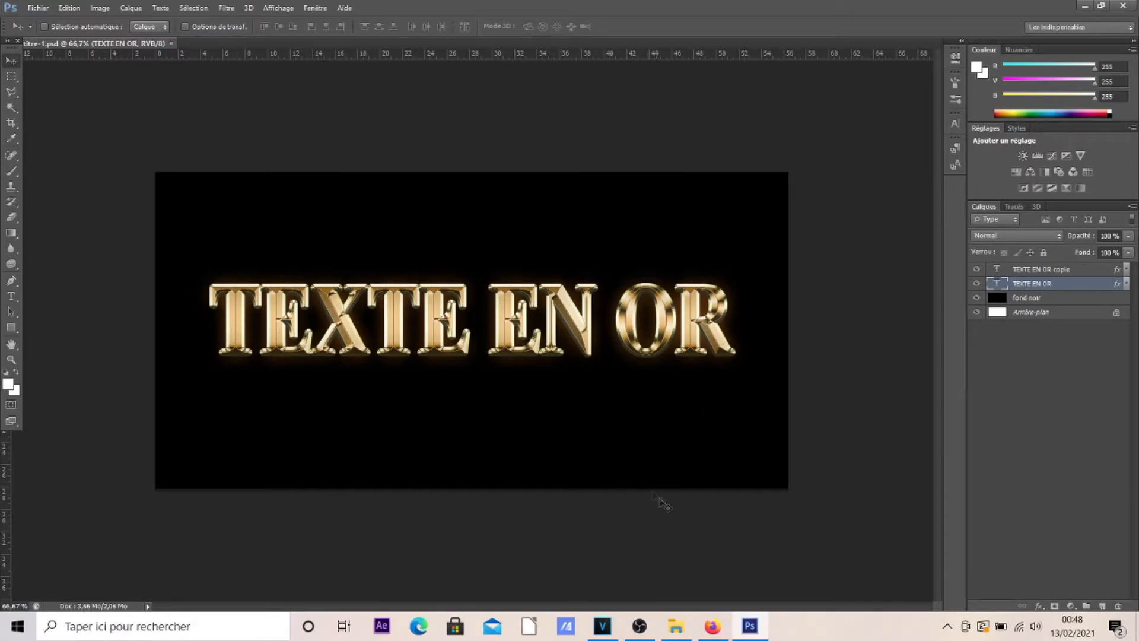
left_click(712, 624)
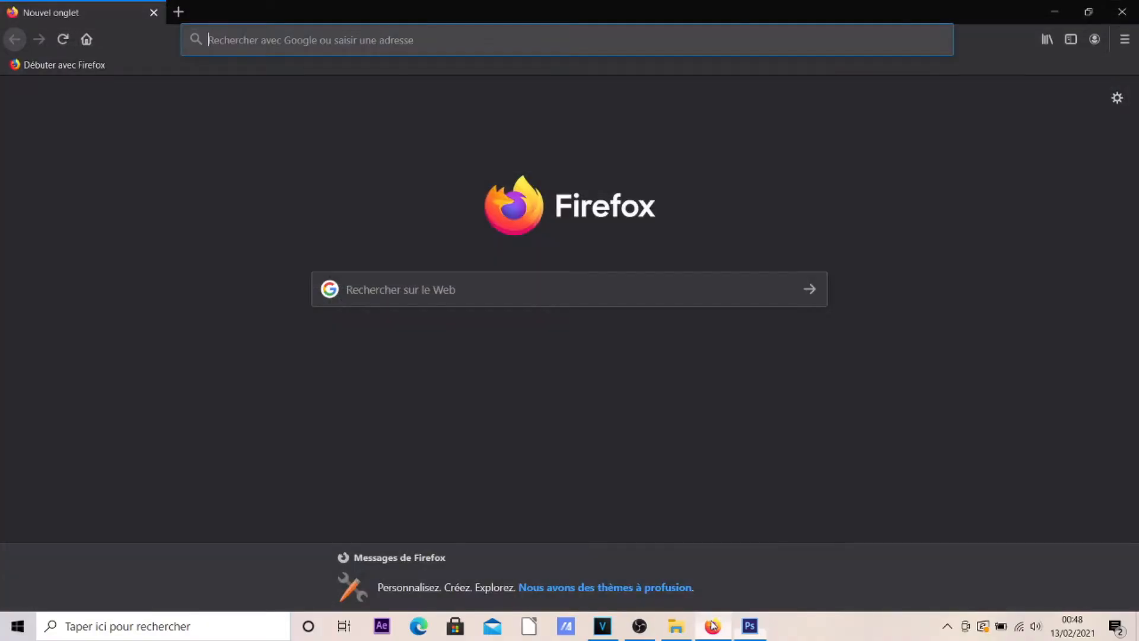
left_click(303, 39)
type("https://bit.ly/3jGOmZq")
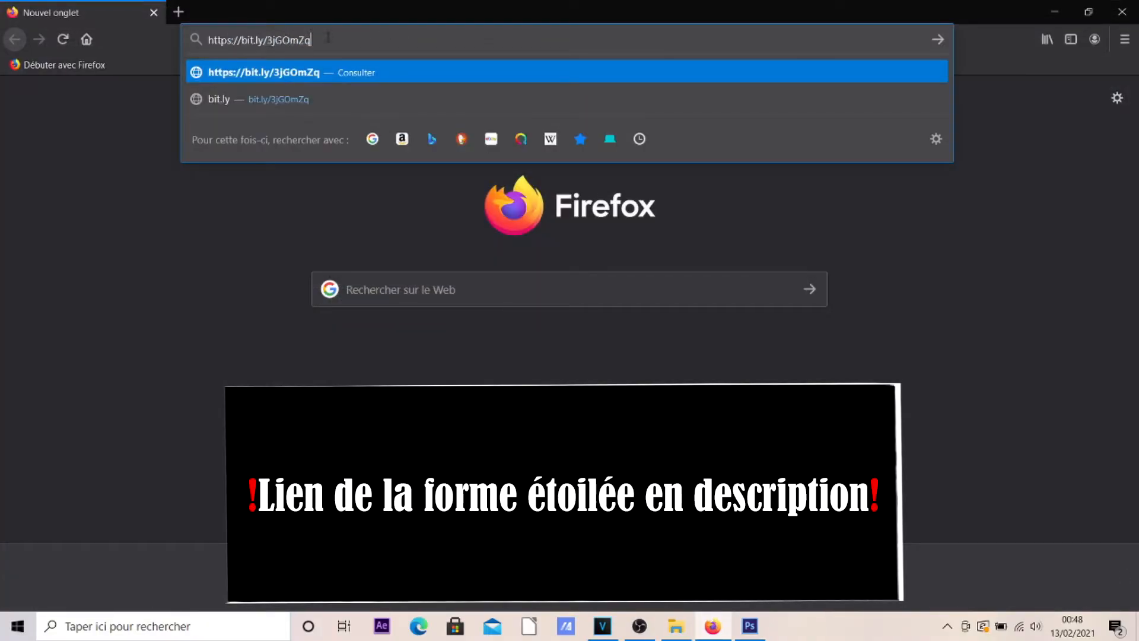
key("Return")
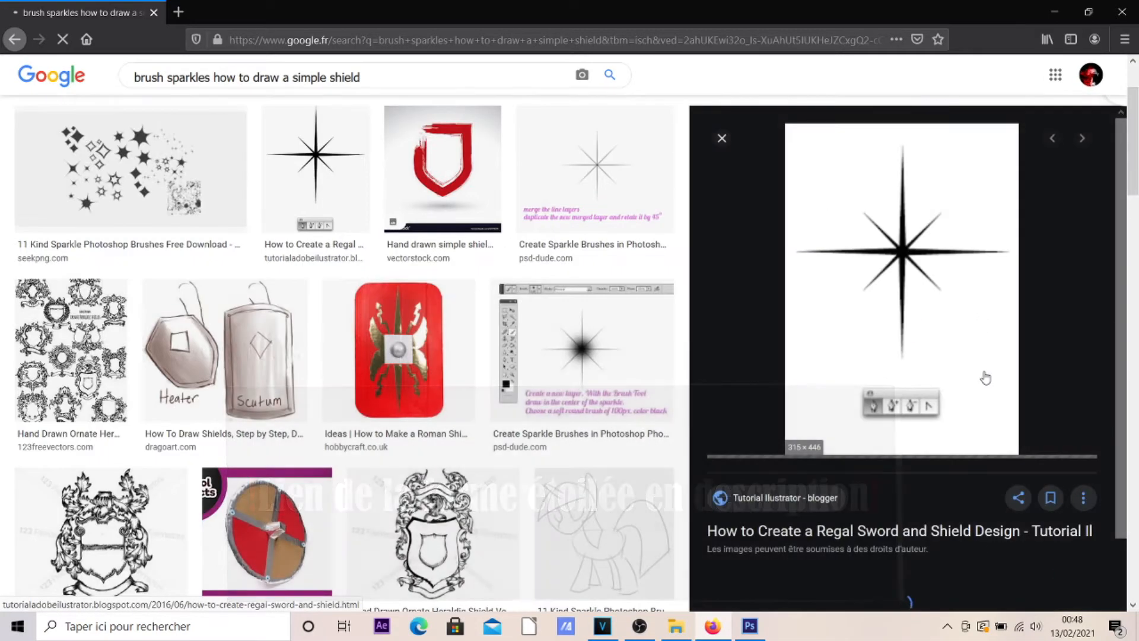
Copy the enlarged eight-pointed star image from the search results and switch to File Explorer.
right_click(893, 284)
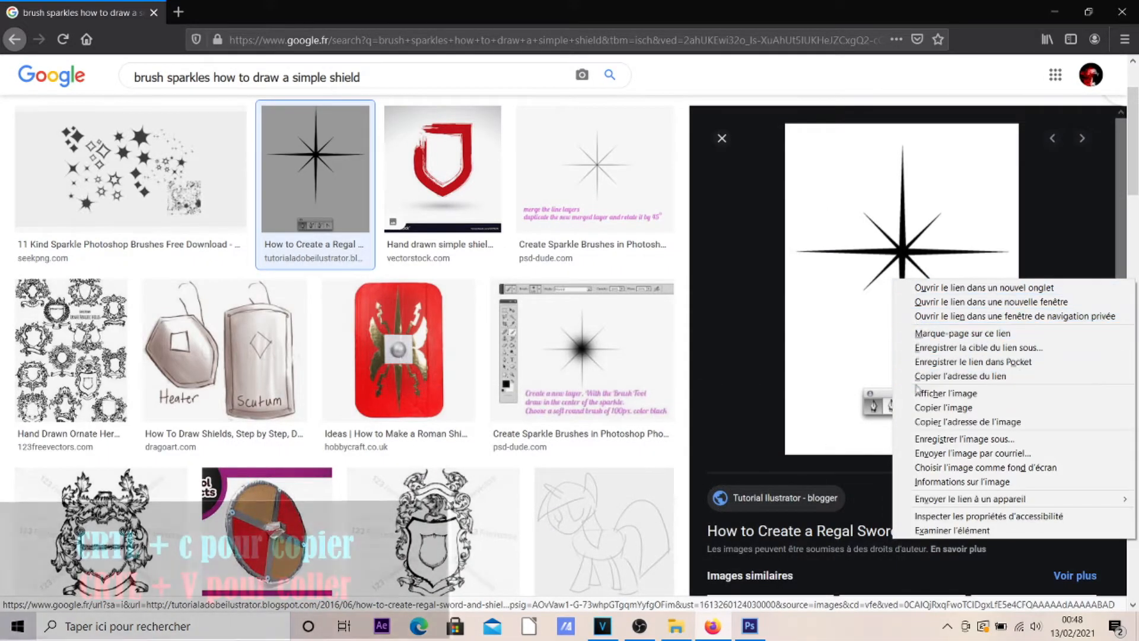
left_click(922, 408)
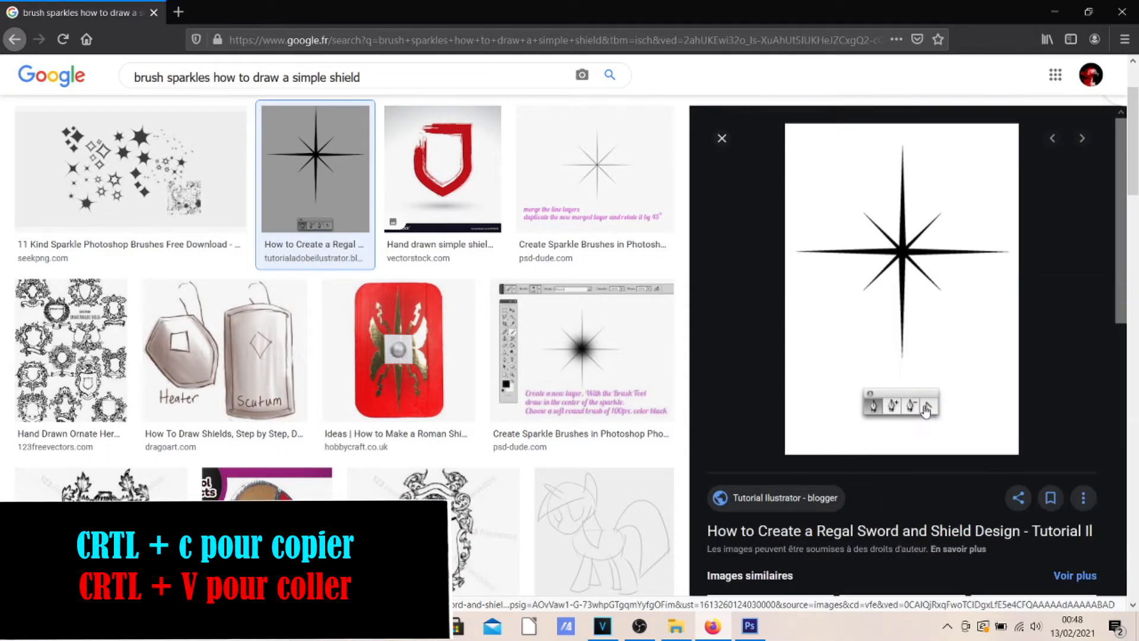
left_click(675, 626)
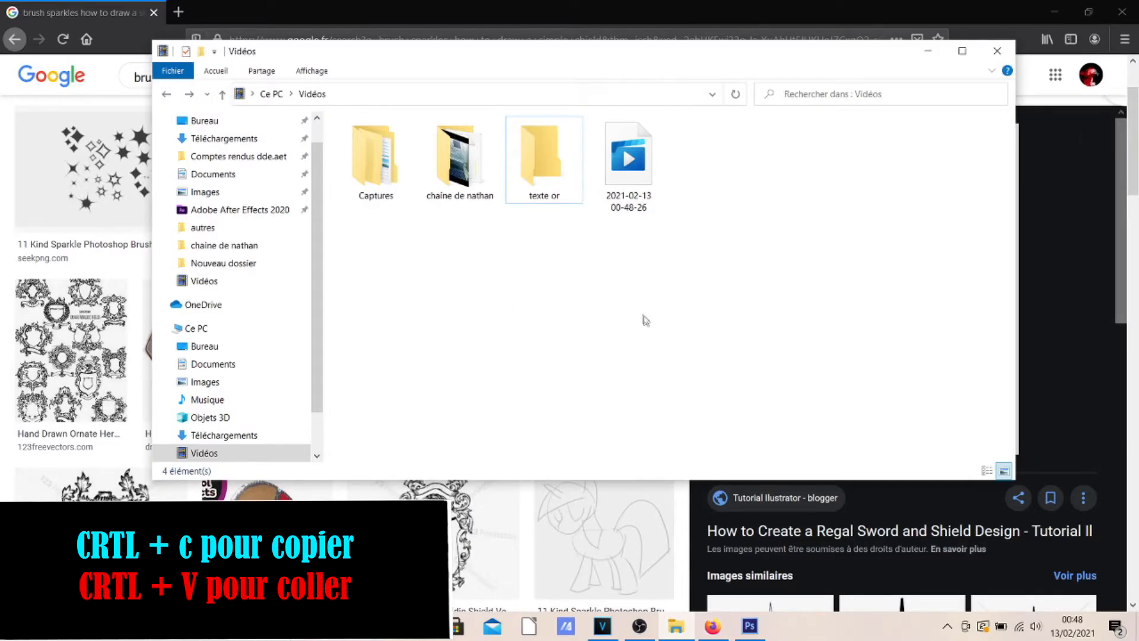
left_click(202, 52)
left_click(748, 196)
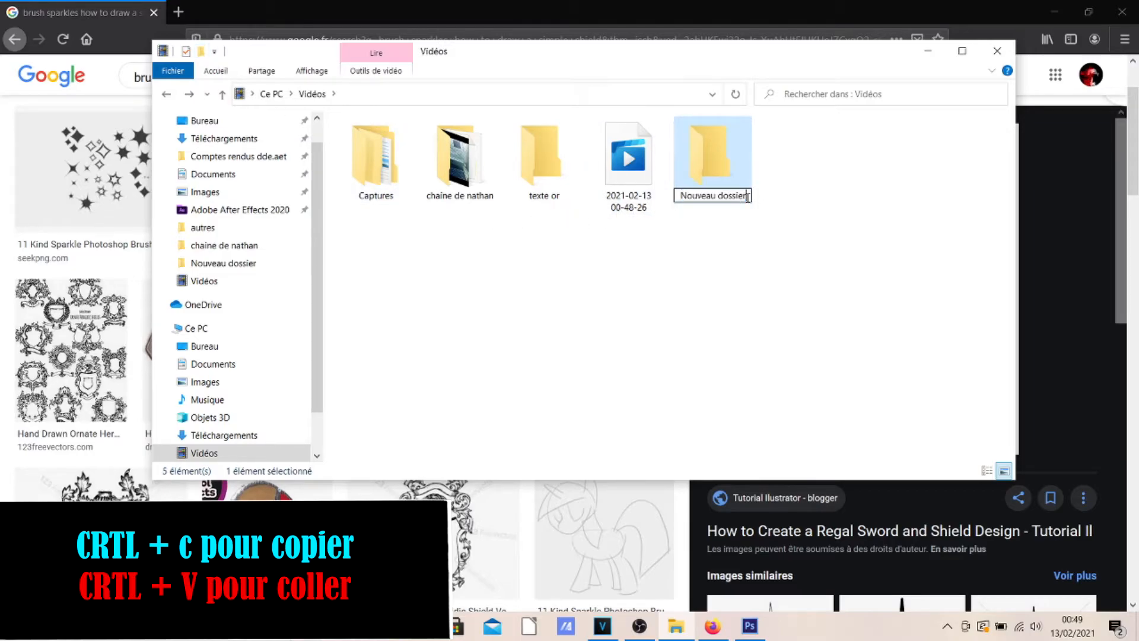
left_click_drag(724, 195, 680, 195)
left_click(789, 194)
left_click(703, 165)
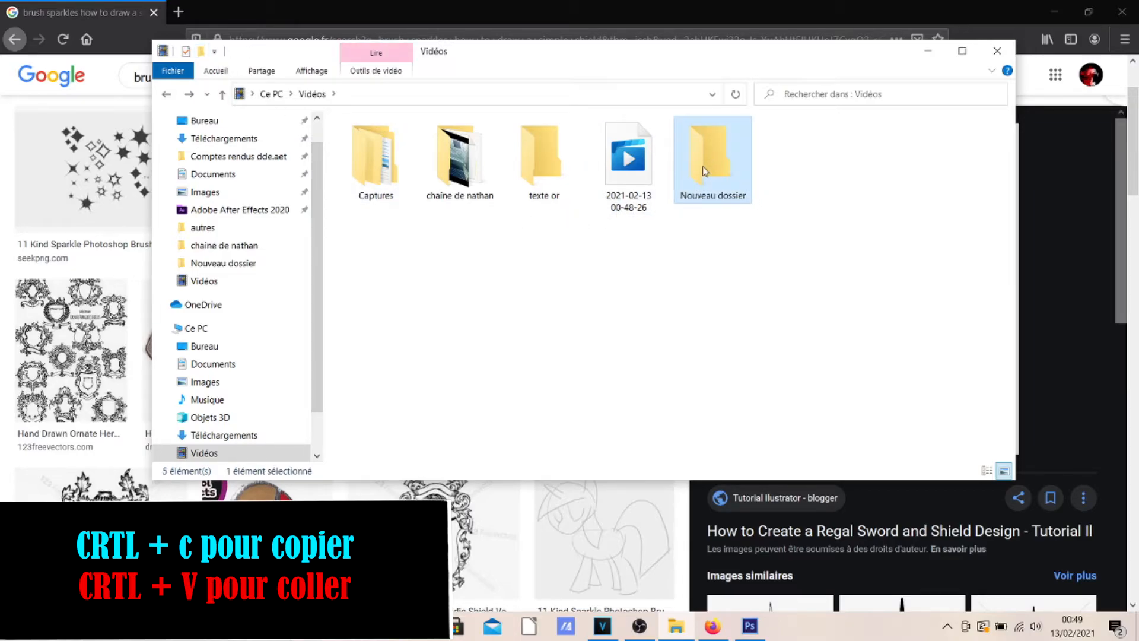
key("Delete")
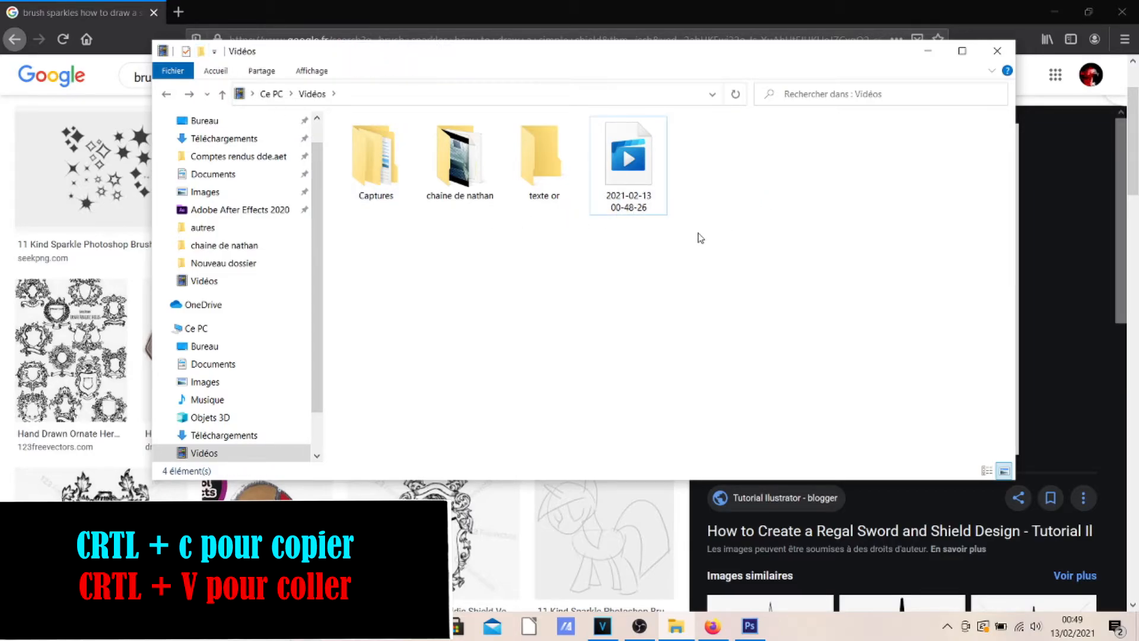
Paste the copied star image into the "texte or" folder and return to the Vidéos folder.
left_click(547, 176)
double_click(550, 185)
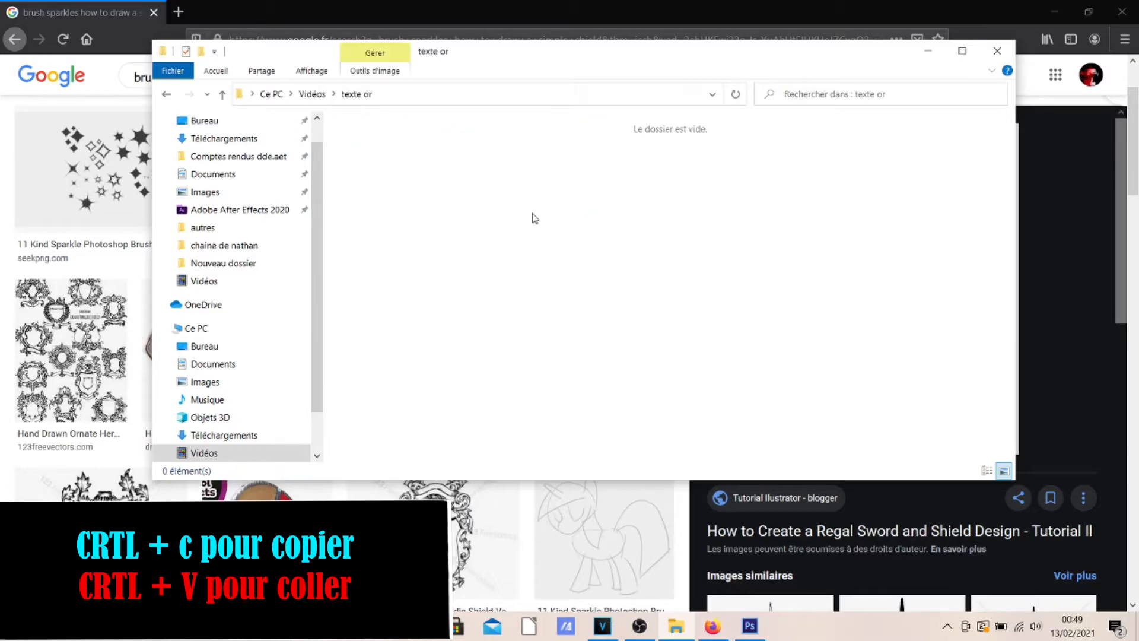
key("ctrl+v")
left_click(473, 212)
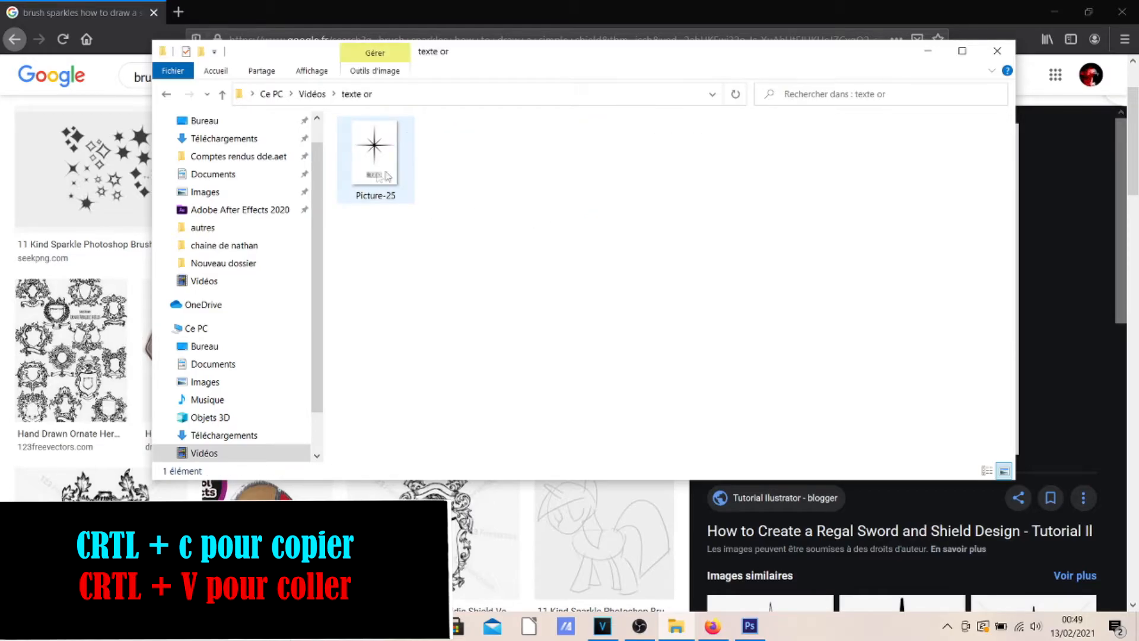
key("alt+Left")
left_click(540, 268)
left_click_drag(552, 262, 565, 169)
left_click(594, 258)
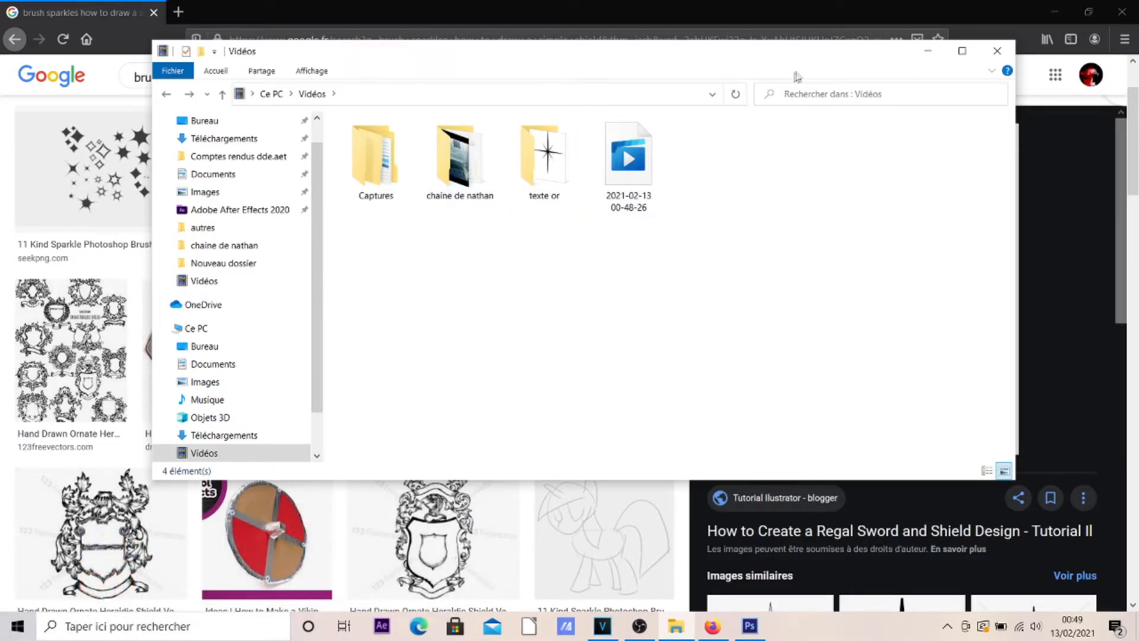
Switch to Photoshop and open the saved star image Picture-25.jpg.
left_click(926, 56)
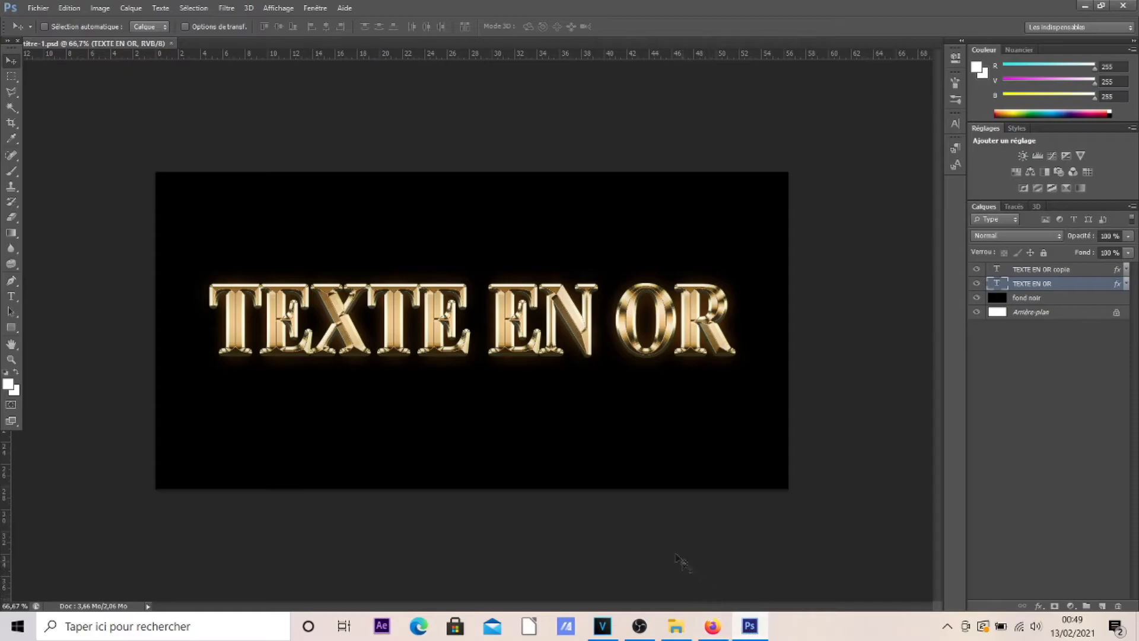
left_click(39, 8)
left_click(30, 37)
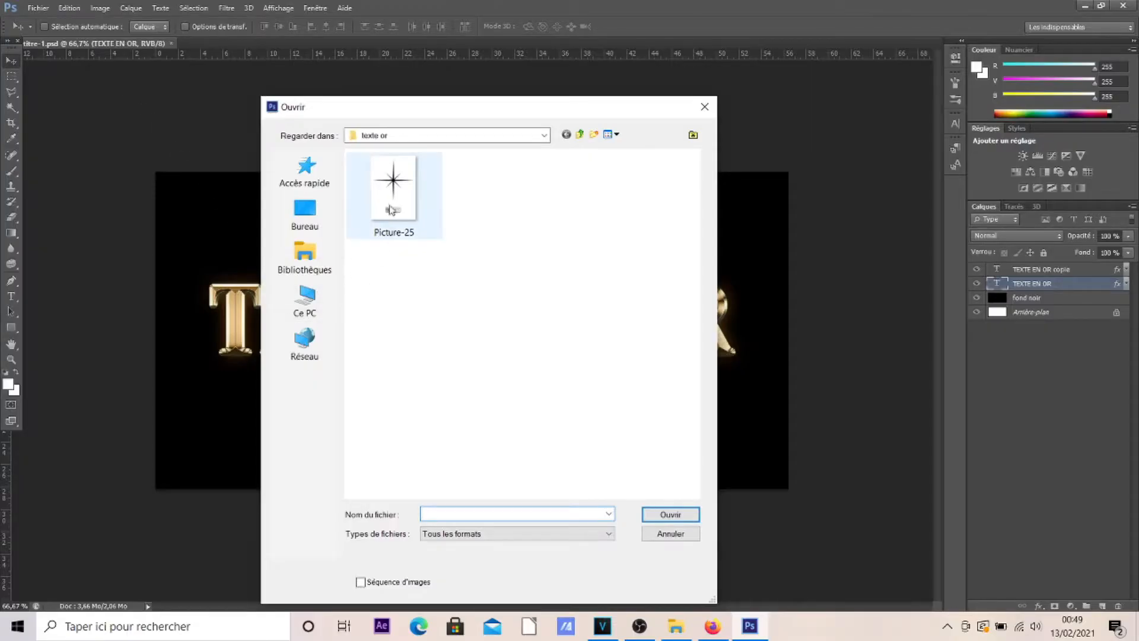
left_click(966, 450)
left_click(659, 516)
Erase the small tool palette picture below the star with the Eraser tool.
left_click(9, 220)
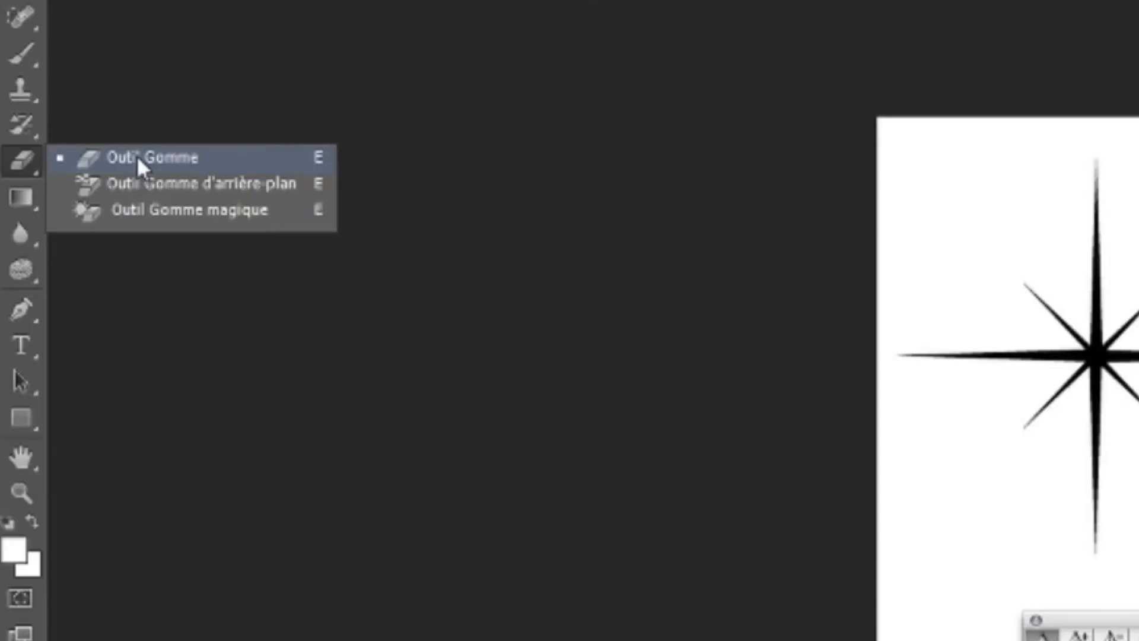
left_click(63, 217)
mouse_move(439, 428)
left_mouse_down()
mouse_move(465, 424)
mouse_move(444, 433)
mouse_move(455, 422)
mouse_move(501, 425)
mouse_move(478, 430)
mouse_move(465, 417)
mouse_move(481, 410)
mouse_move(381, 389)
left_mouse_up()
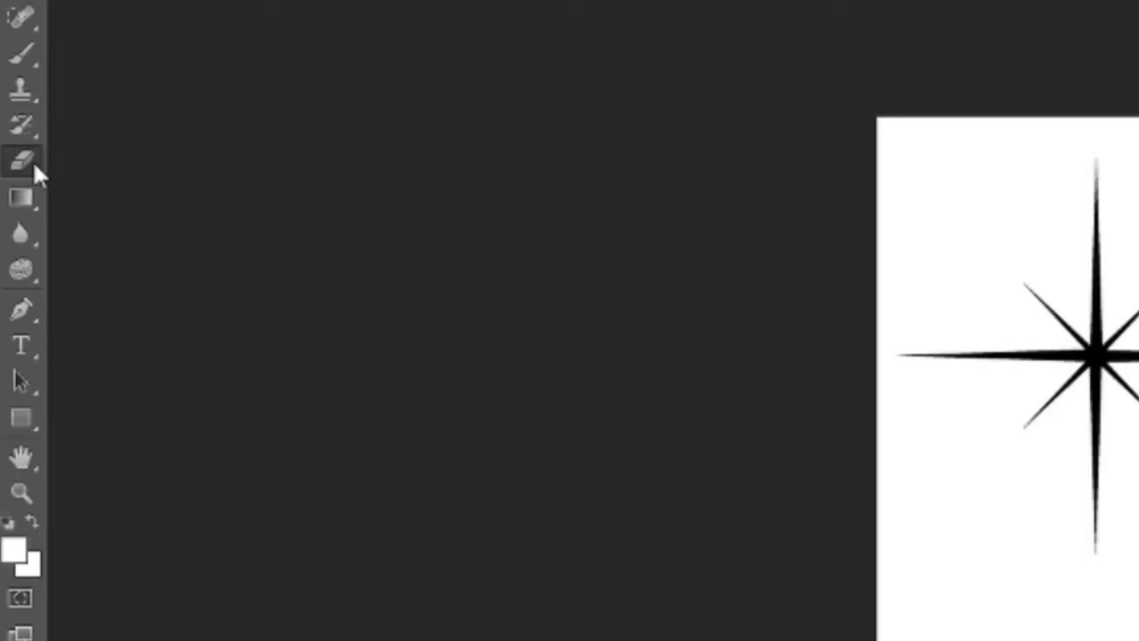
Remove the white background around the star with the Magic Eraser tool.
left_click(17, 219)
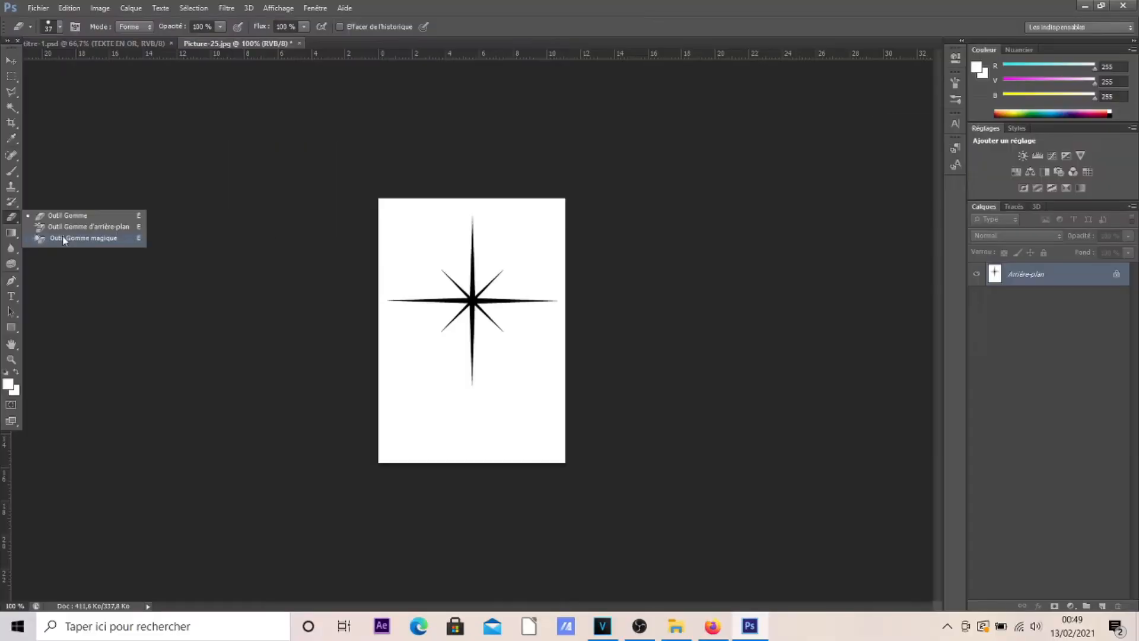
left_click(143, 211)
left_click(402, 252)
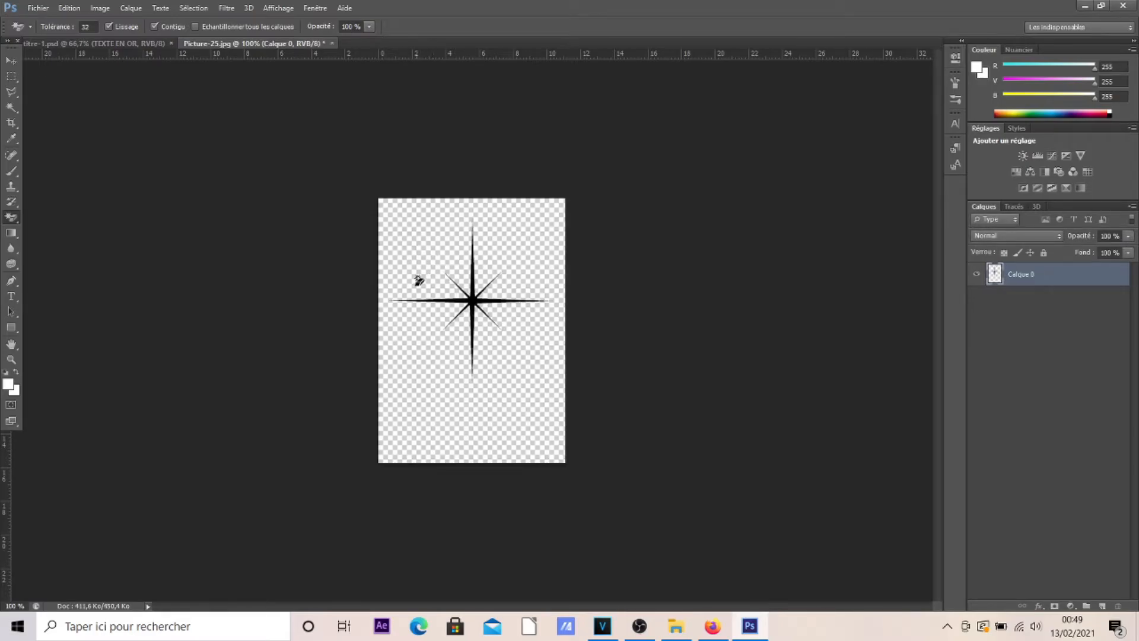
Define the isolated star as a new brush preset.
left_click(10, 60)
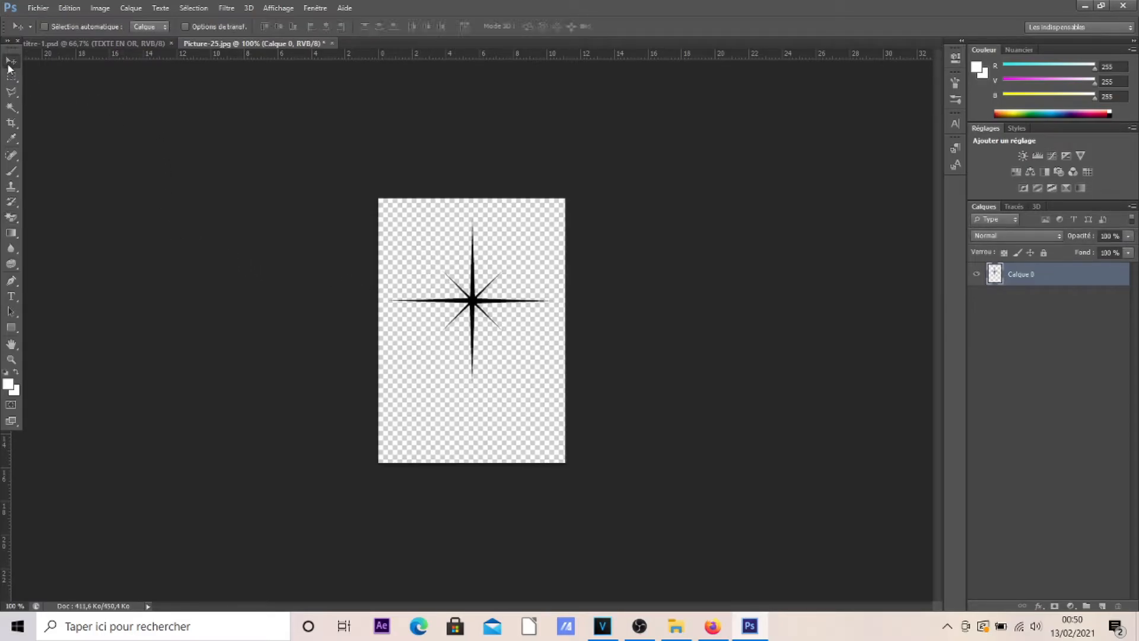
left_click(73, 8)
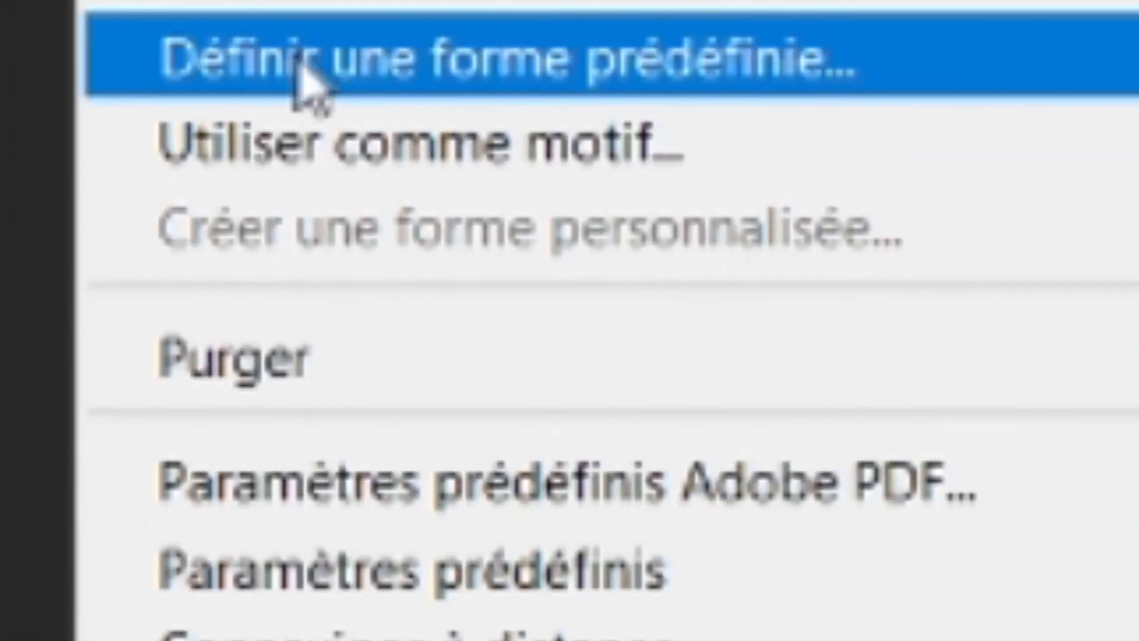
left_click(100, 351)
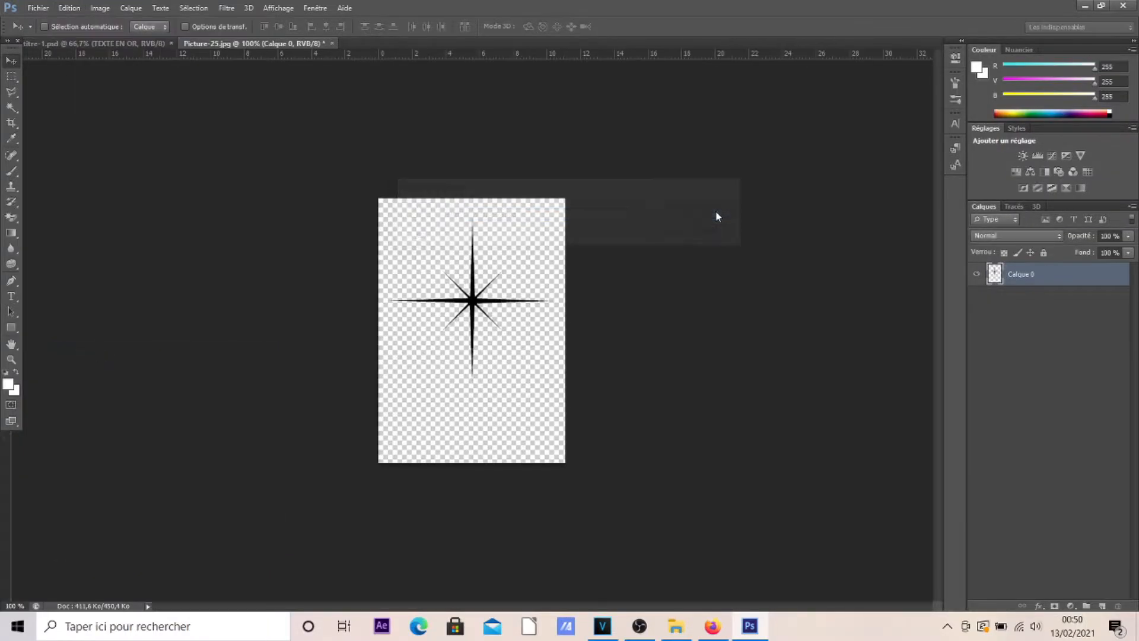
left_click(717, 214)
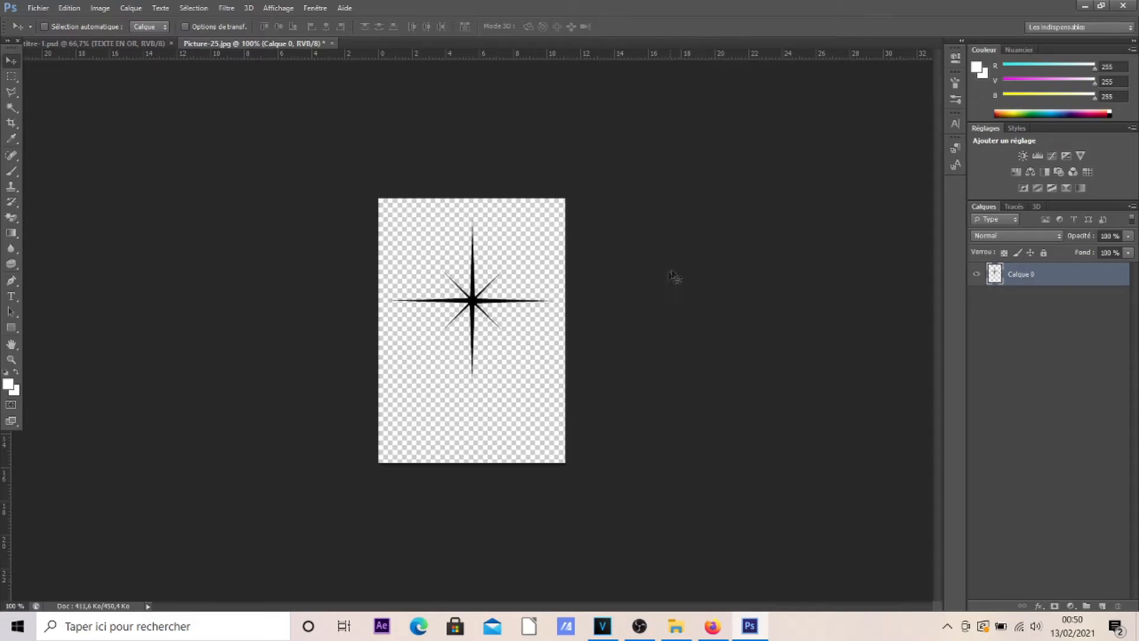
Activate the Brush tool and choose the last 286 px star tip from the brush presets.
left_click(11, 172)
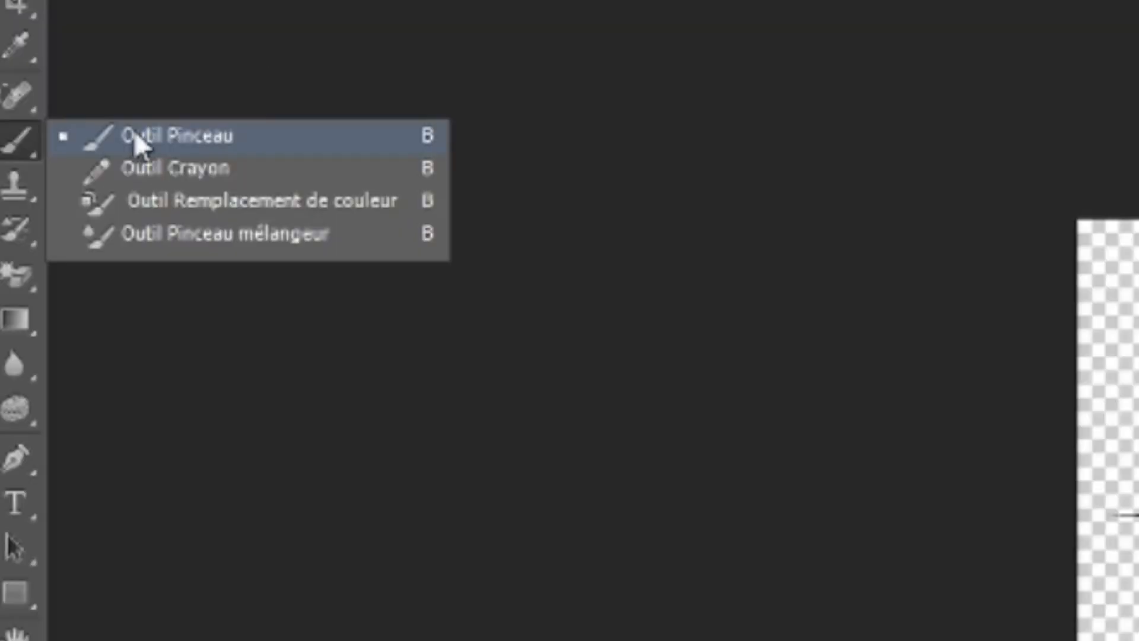
left_click(135, 137)
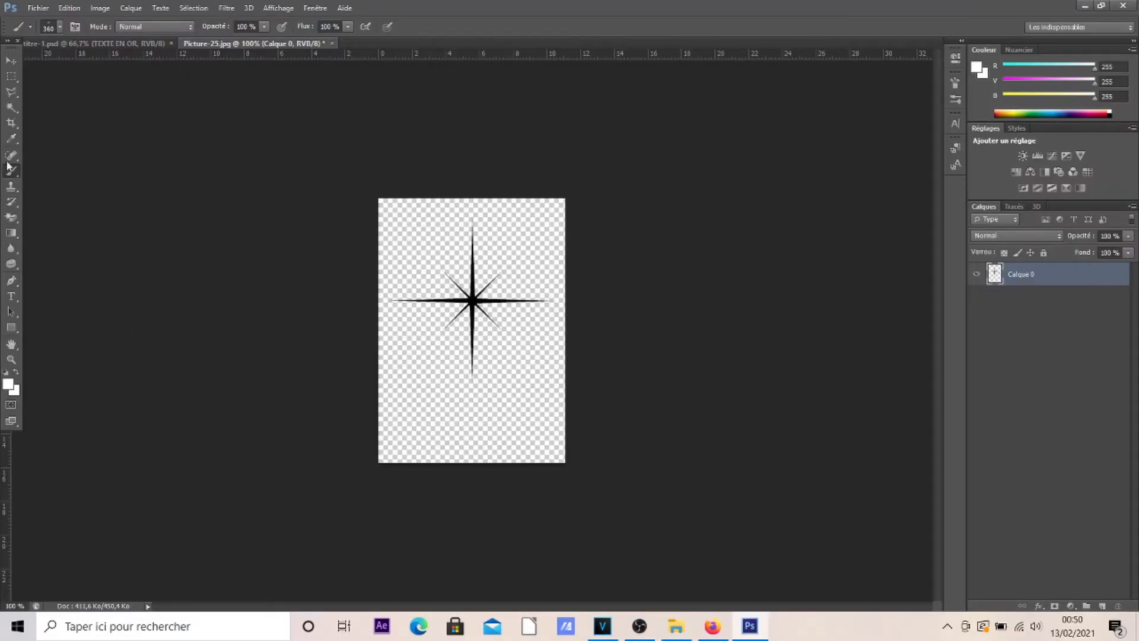
left_click(62, 27)
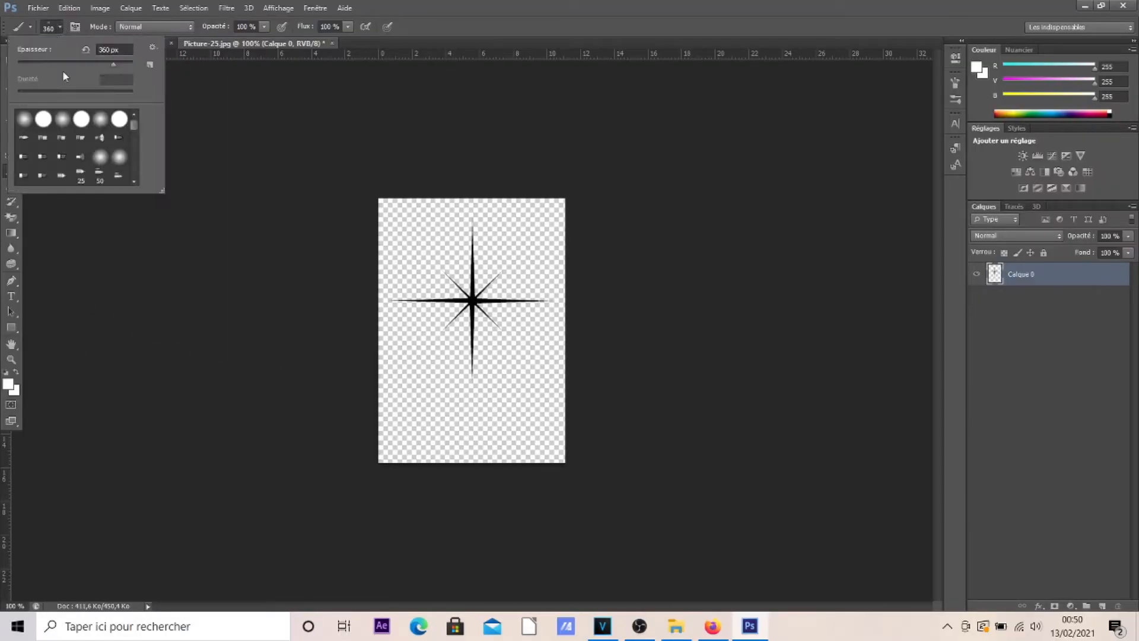
scroll(119, 137, "down", 10)
left_click(62, 174)
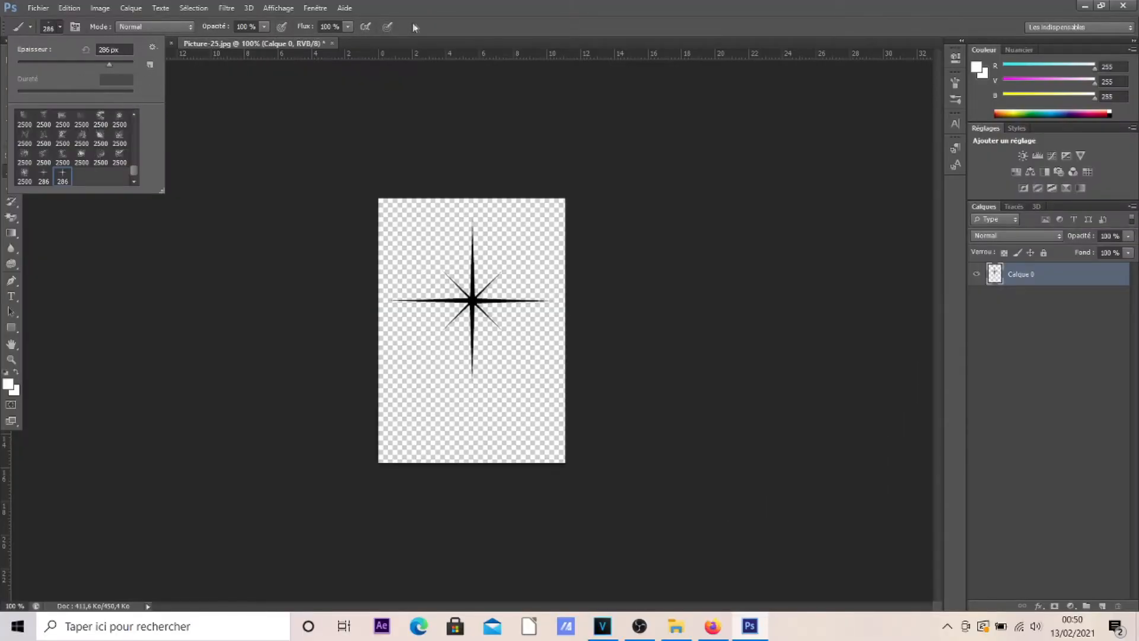
left_click(413, 27)
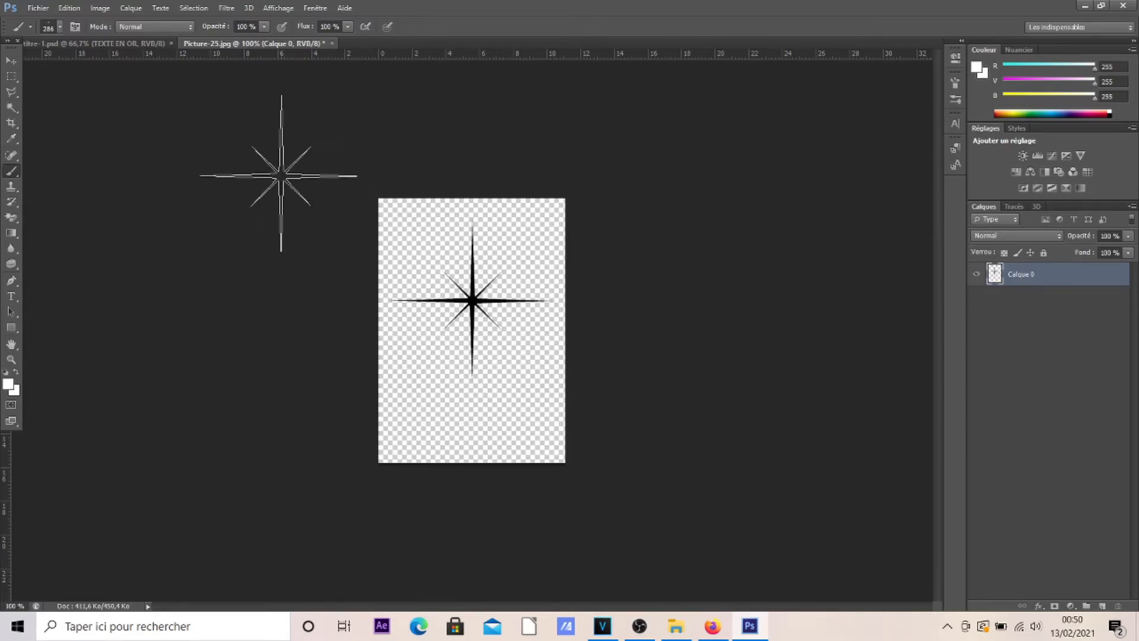
Close the Picture-25.jpg document and discard its changes.
left_click(11, 60)
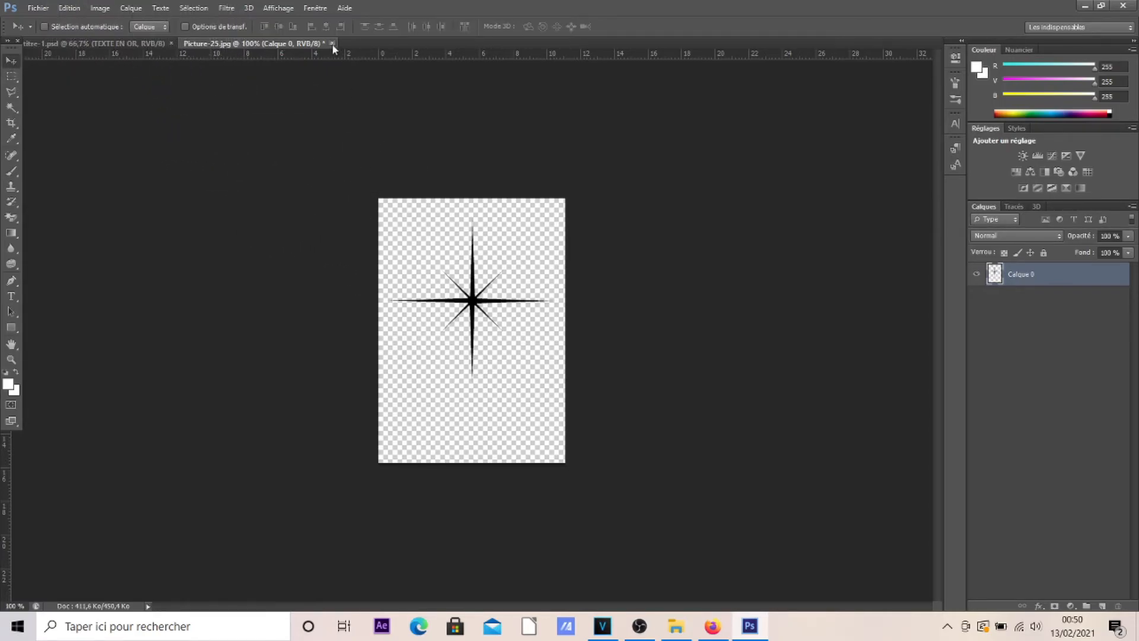
left_click(332, 43)
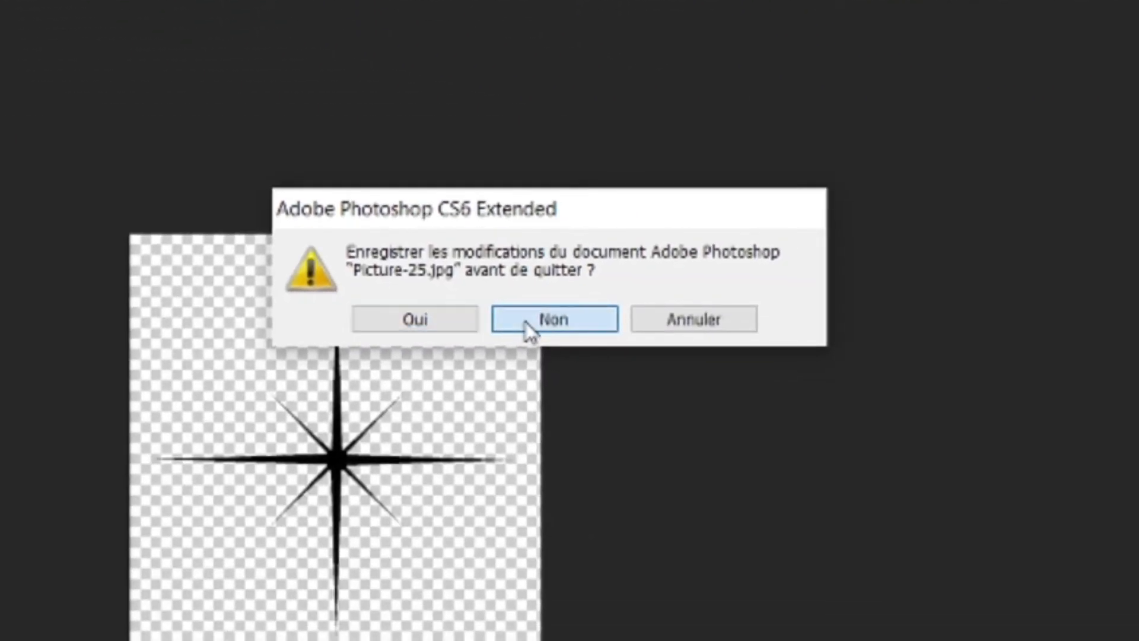
left_click(528, 329)
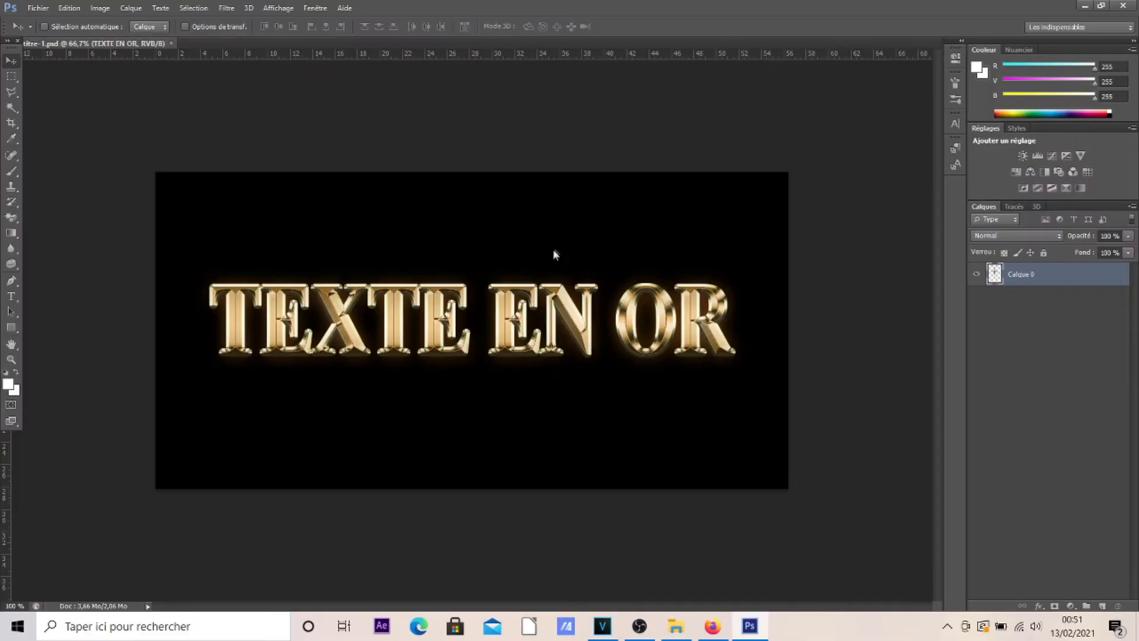
In the gold text document, activate the Brush tool with the 286 px star tip and reset the colours to default black and white.
right_click(11, 170)
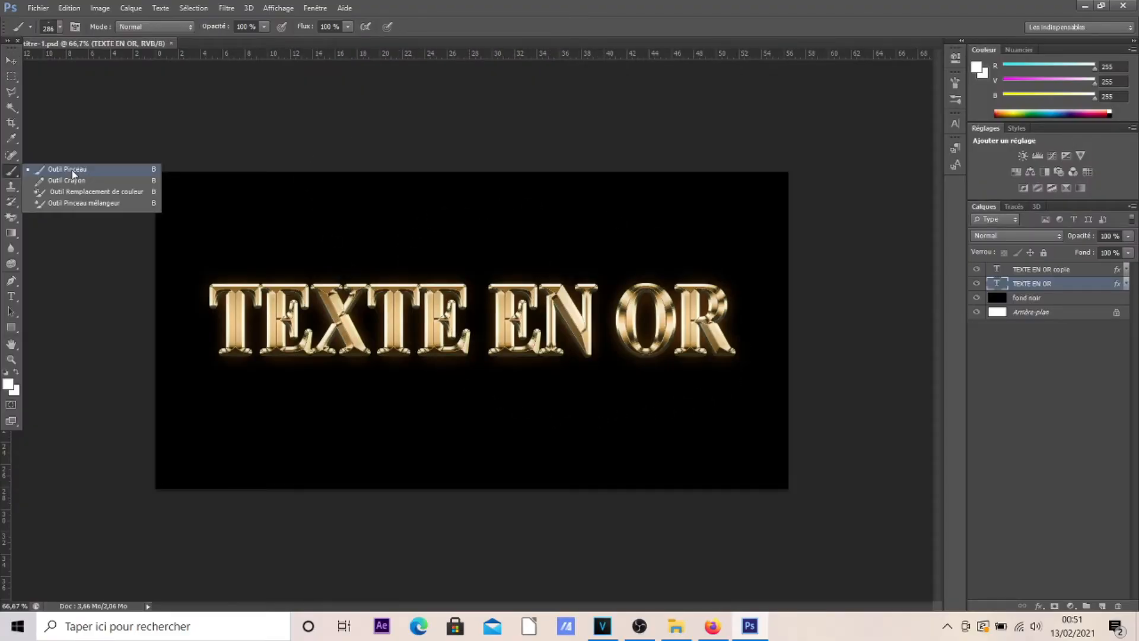
left_click(72, 173)
key("d")
left_click(60, 29)
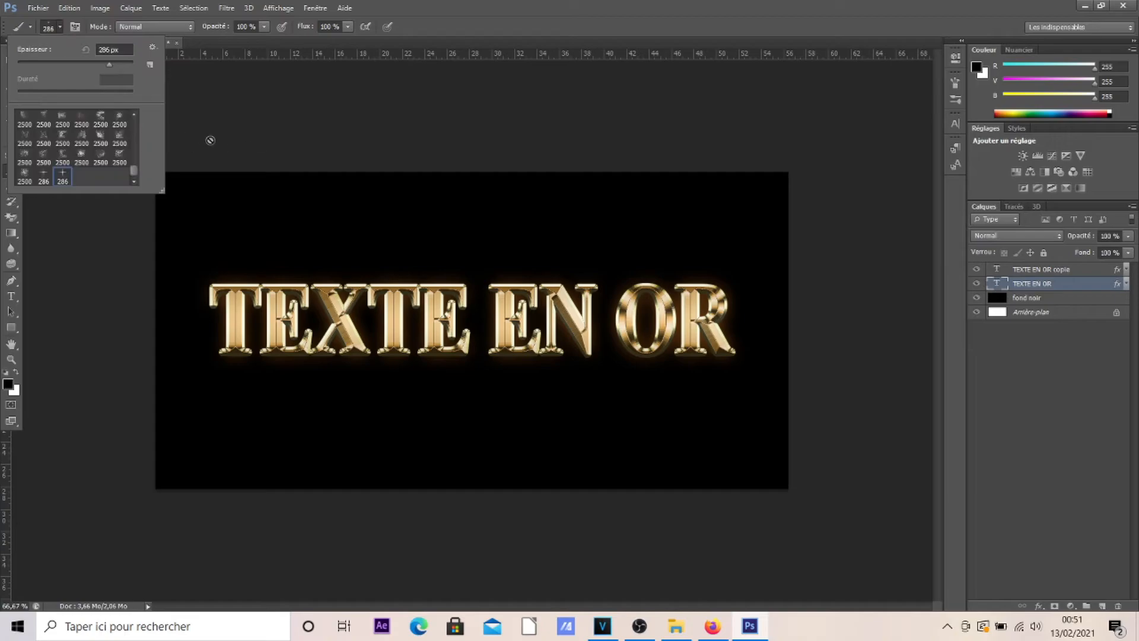
left_click(440, 37)
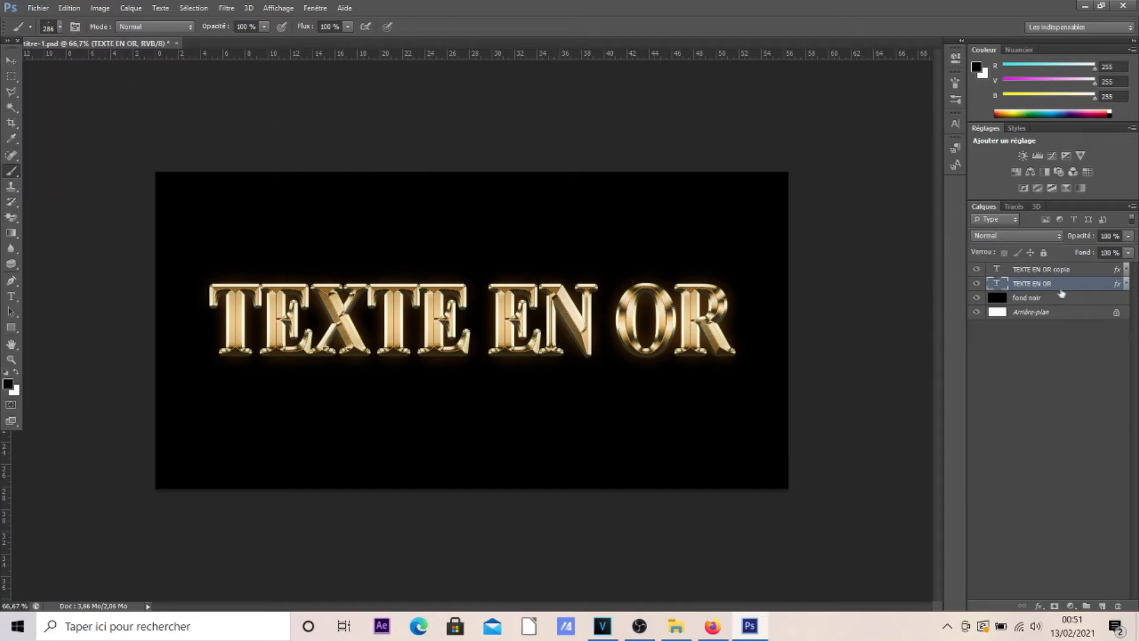
Rasterize the text of the "TEXTE EN OR" and "TEXTE EN OR copie" layers.
right_click(1080, 283)
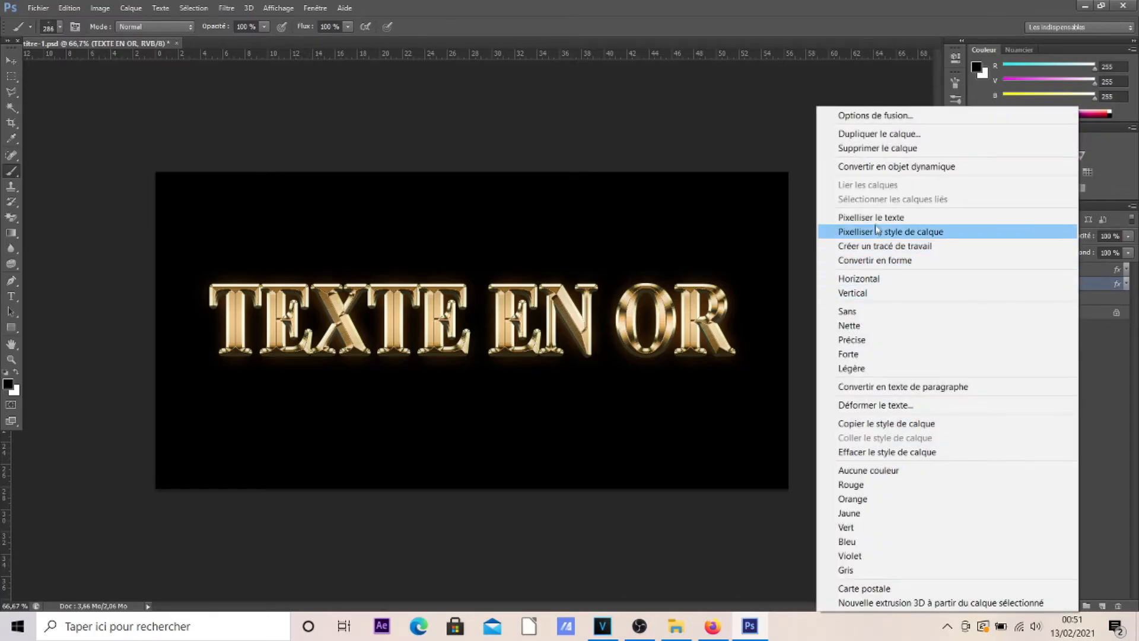
left_click(911, 220)
left_click(1101, 269)
right_click(1100, 270)
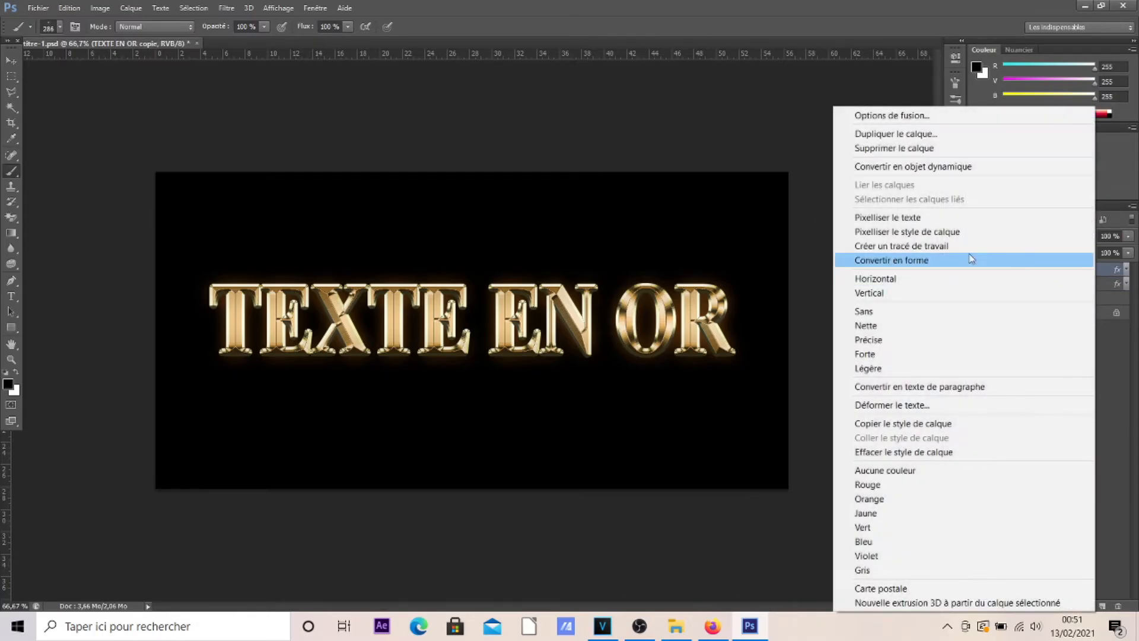
left_click(924, 220)
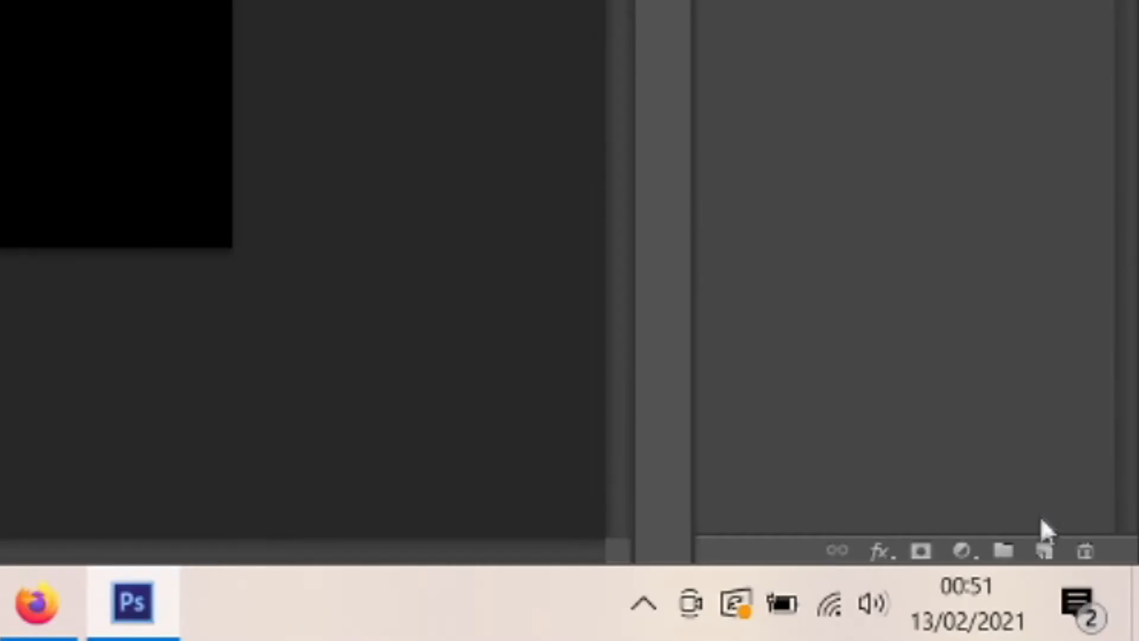
Add a new layer above the text layers and name it "etincelle".
left_click(1102, 605)
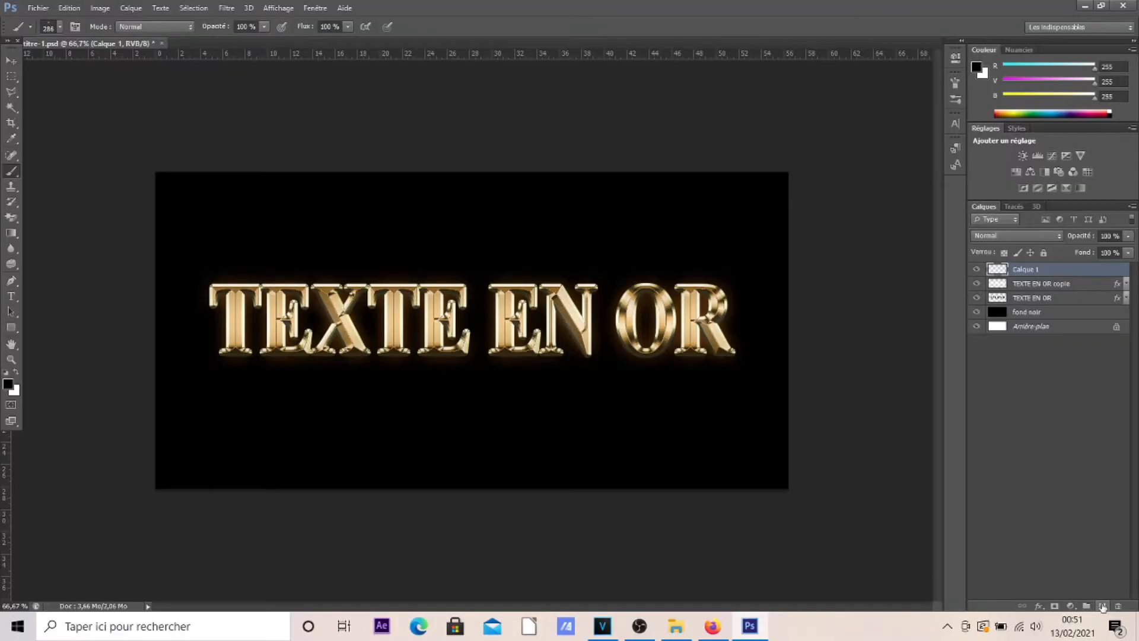
double_click(1026, 270)
type("etincelle")
key("Return")
Set the star brush's size to 84 px, its opacity to 87% and its tip angle to 46°.
left_click_drag(162, 214, 96, 175)
left_click_drag(189, 255, 202, 261)
left_click(963, 43)
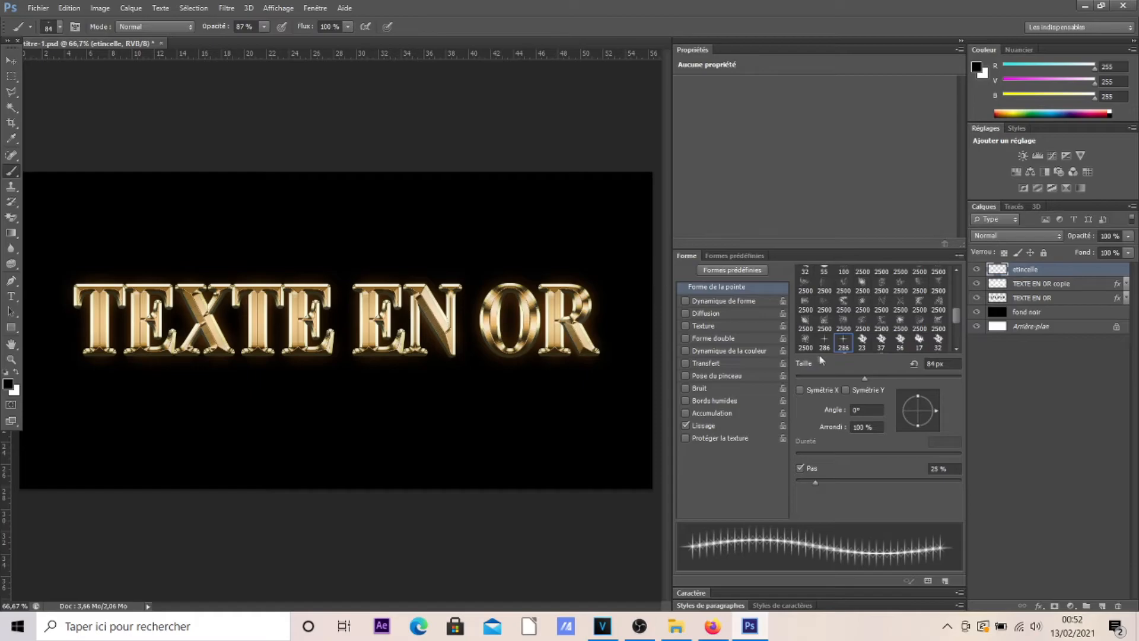
left_click_drag(937, 413, 931, 401)
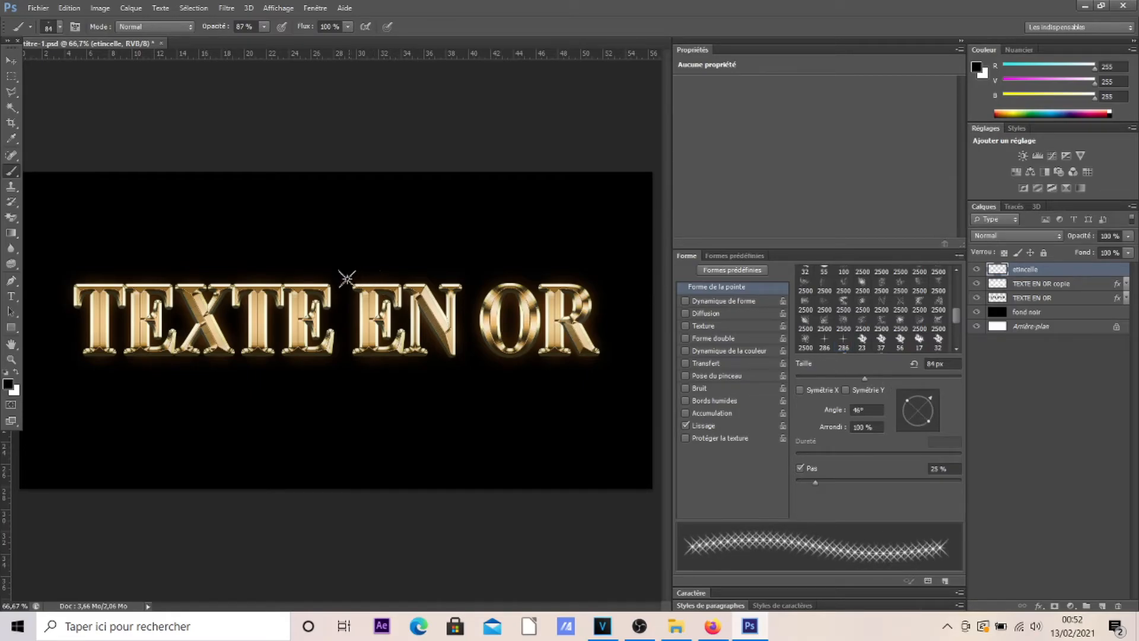
Set the foreground colour to a light gold sampled from the letters of "TEXTE EN OR".
left_click(962, 43)
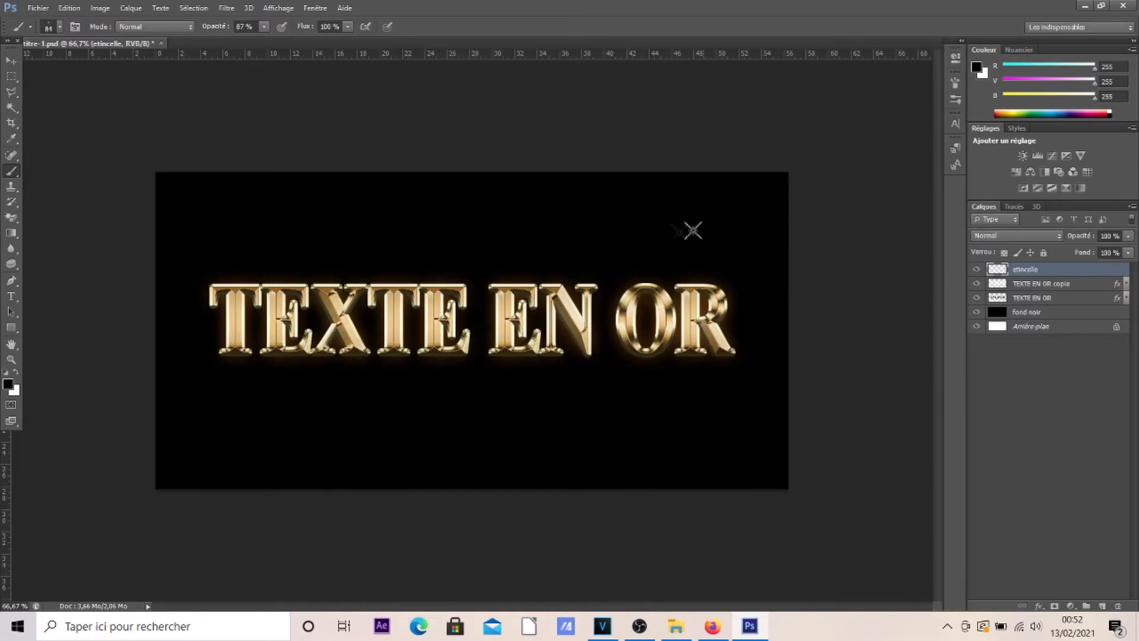
key("v")
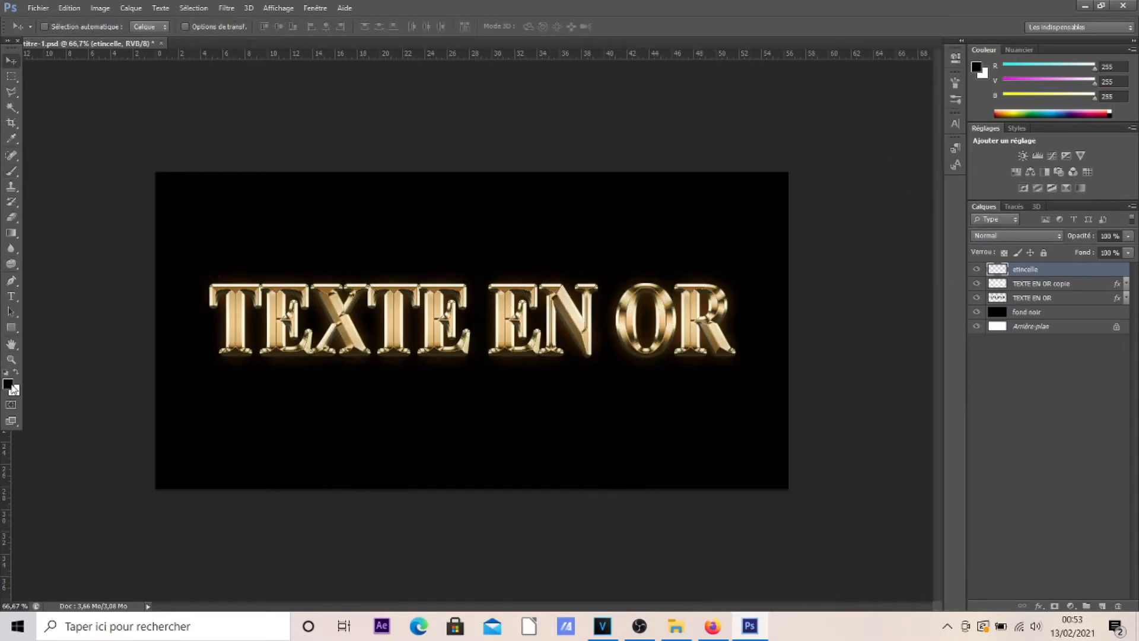
left_click(8, 384)
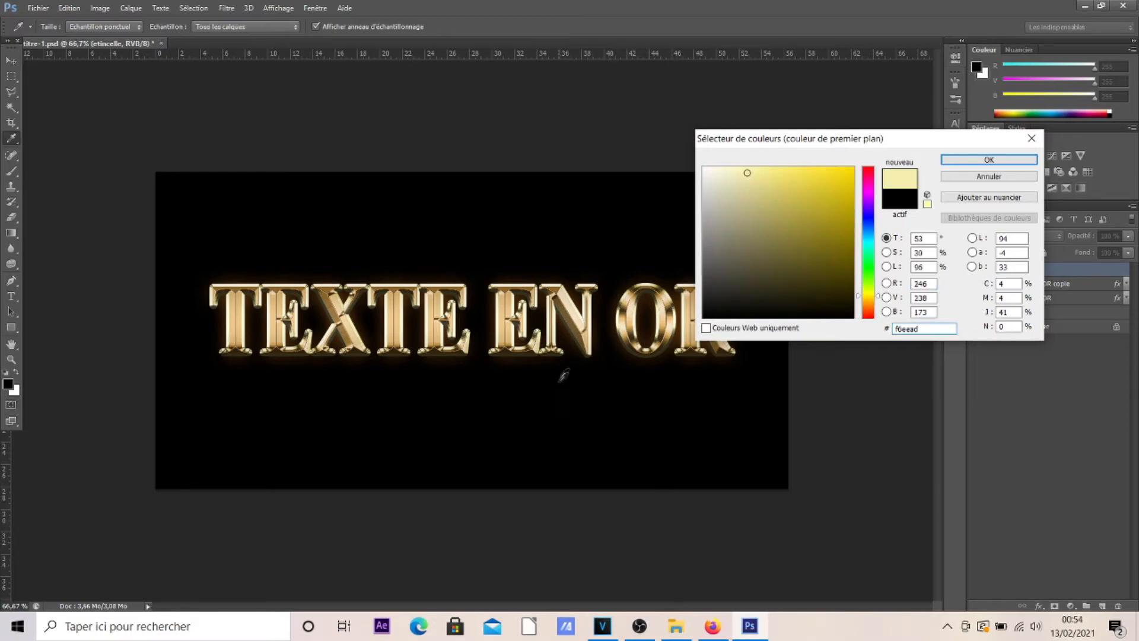
left_click(510, 306)
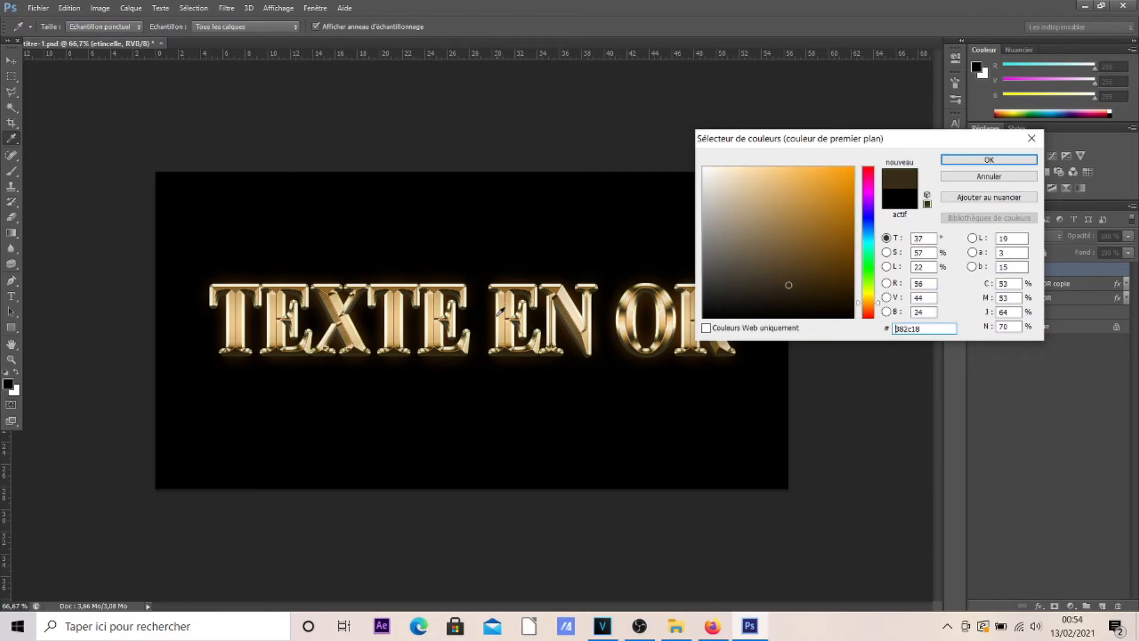
left_click(436, 320)
left_click(989, 159)
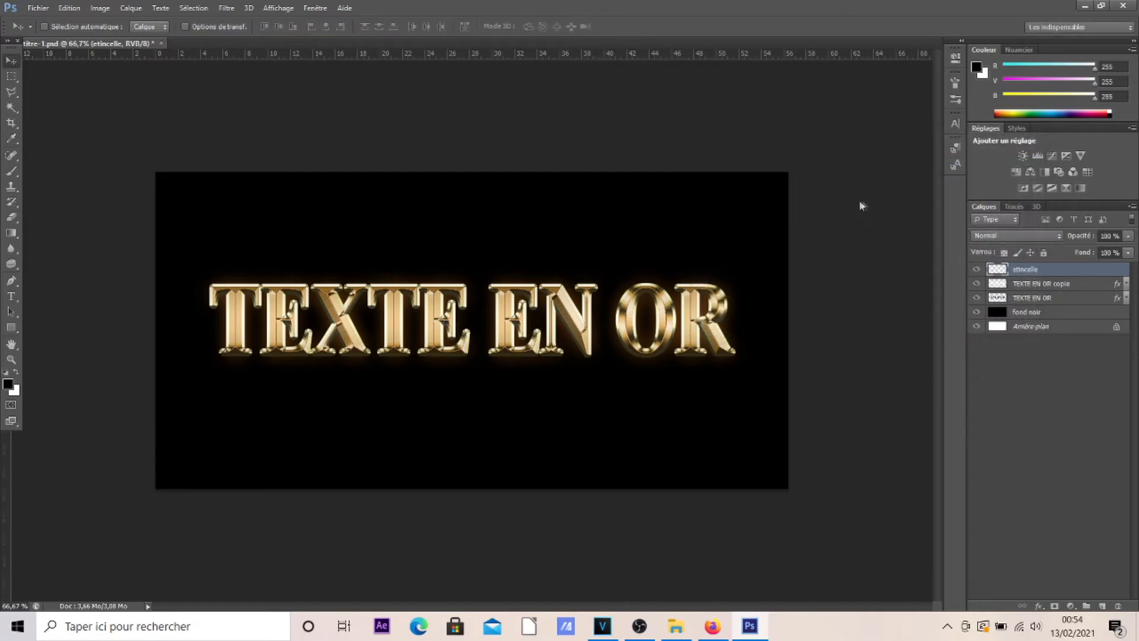
Stamp gold star sparkles with the Brush tool on the edges and corners of the letters of "TEXTE".
left_click(11, 171)
left_click(52, 171)
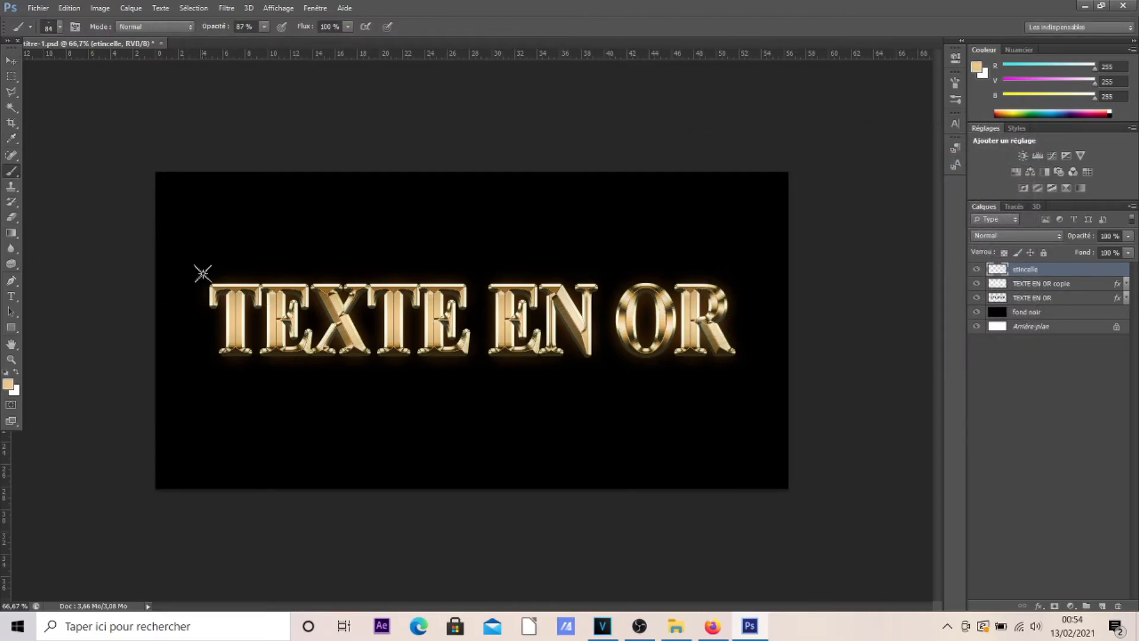
left_click(213, 280)
left_click(250, 352)
left_click(307, 331)
left_click(297, 290)
left_click(267, 323)
left_click(358, 286)
left_click(335, 349)
left_click(407, 343)
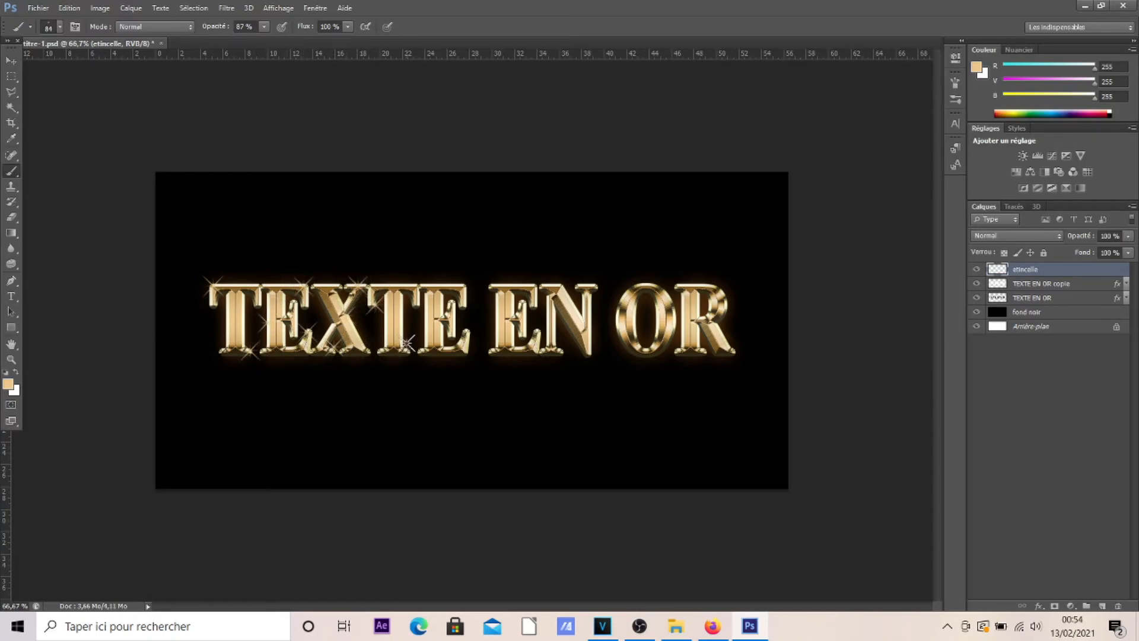
left_click(406, 290)
left_click(466, 331)
left_click(449, 349)
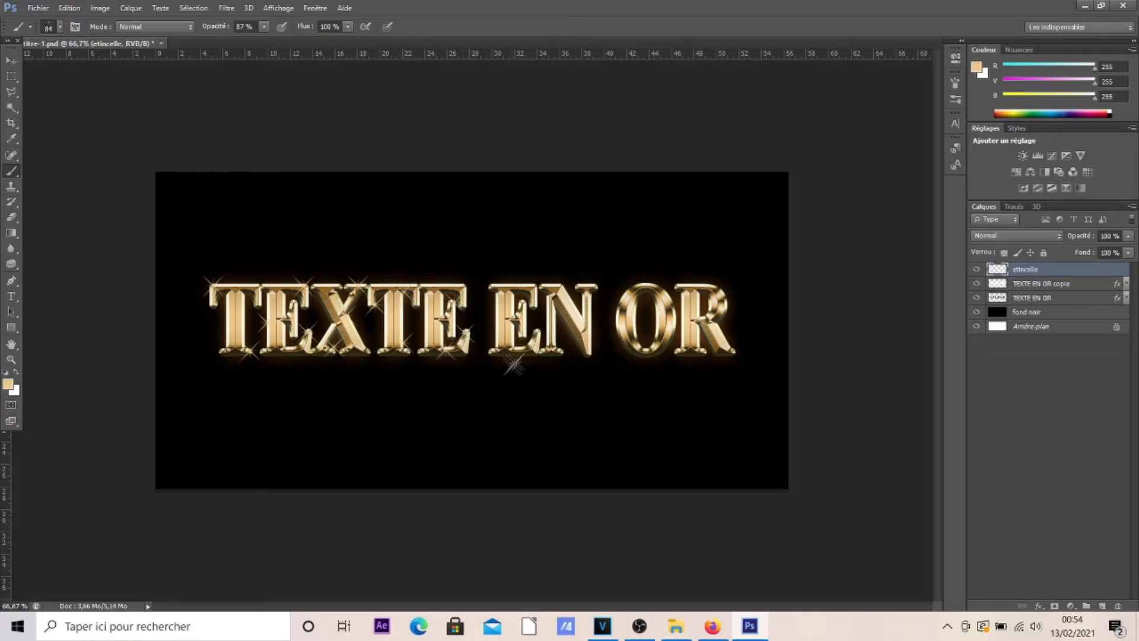
Stamp gold star sparkles over the letters of "EN OR" and switch to the Move tool.
left_click(526, 285)
left_click(526, 339)
left_click(580, 310)
left_click(591, 285)
left_click(587, 355)
left_click(559, 311)
left_click(615, 327)
left_click(638, 293)
left_click(656, 343)
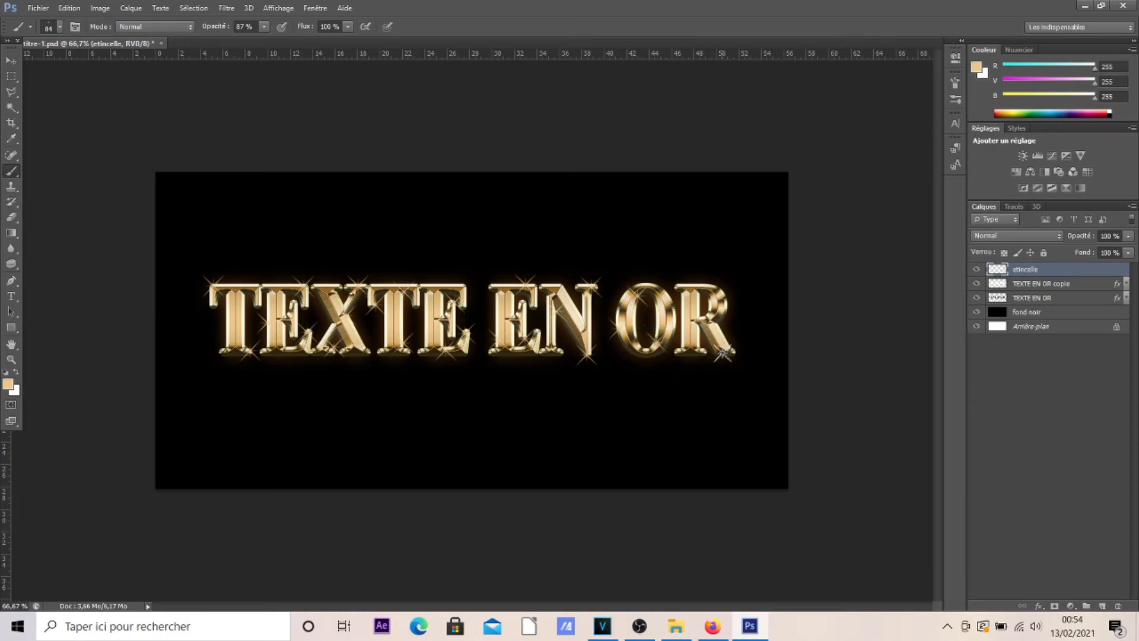
left_click(703, 348)
left_click(681, 284)
left_click(721, 292)
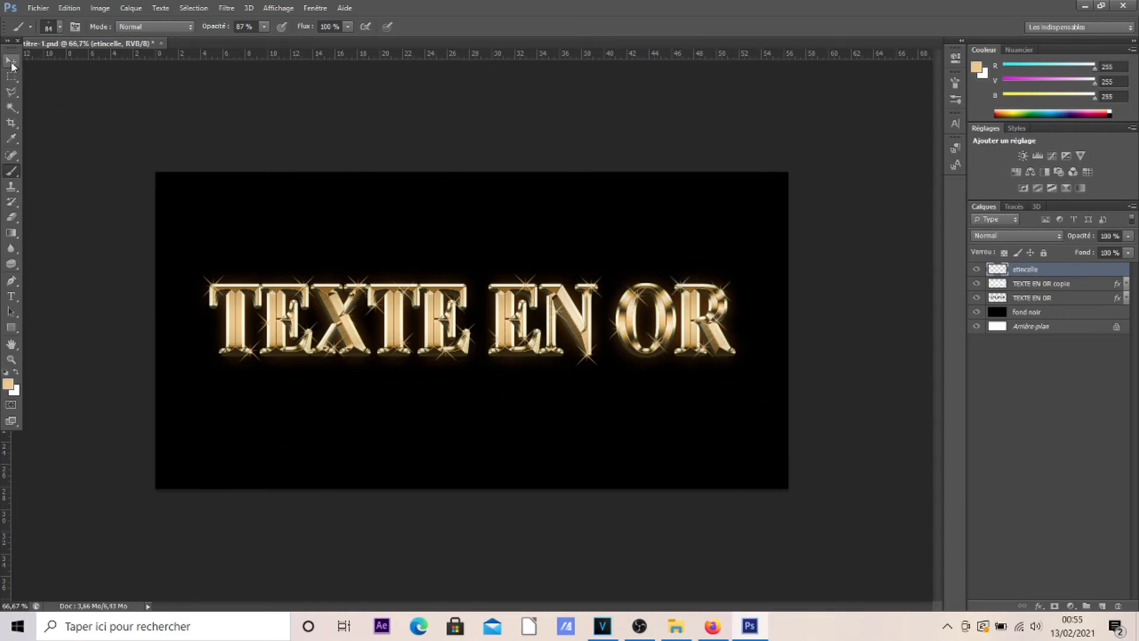
left_click(12, 64)
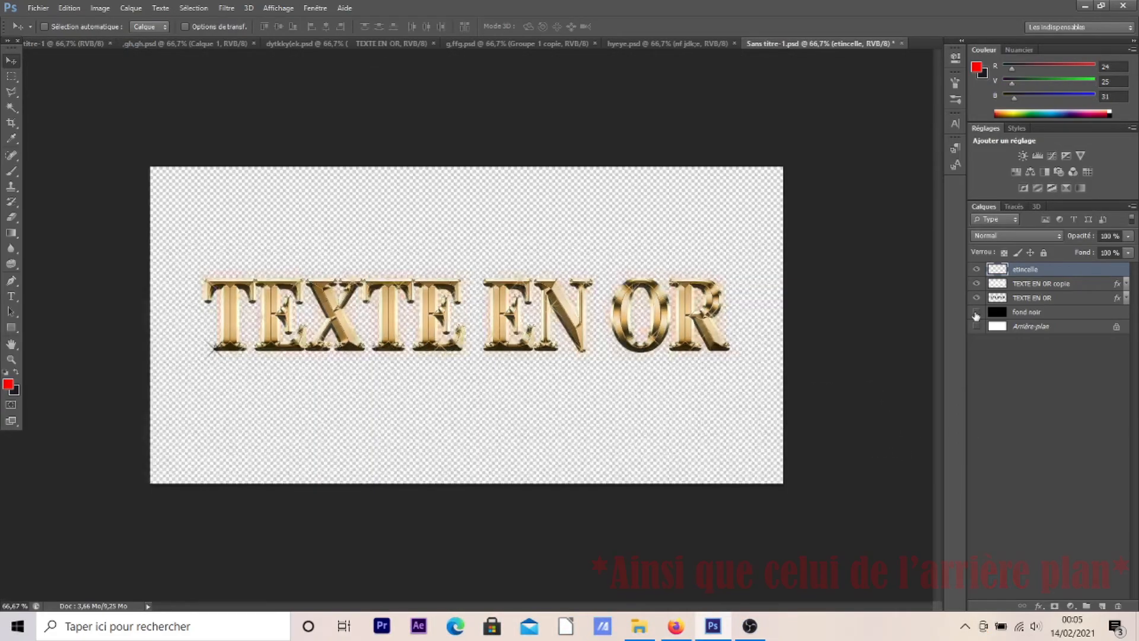
Hide the "fond noir" and "Arrière-plan" layers and set up a save as "texte en or.png" in PNG format.
left_click(1026, 312)
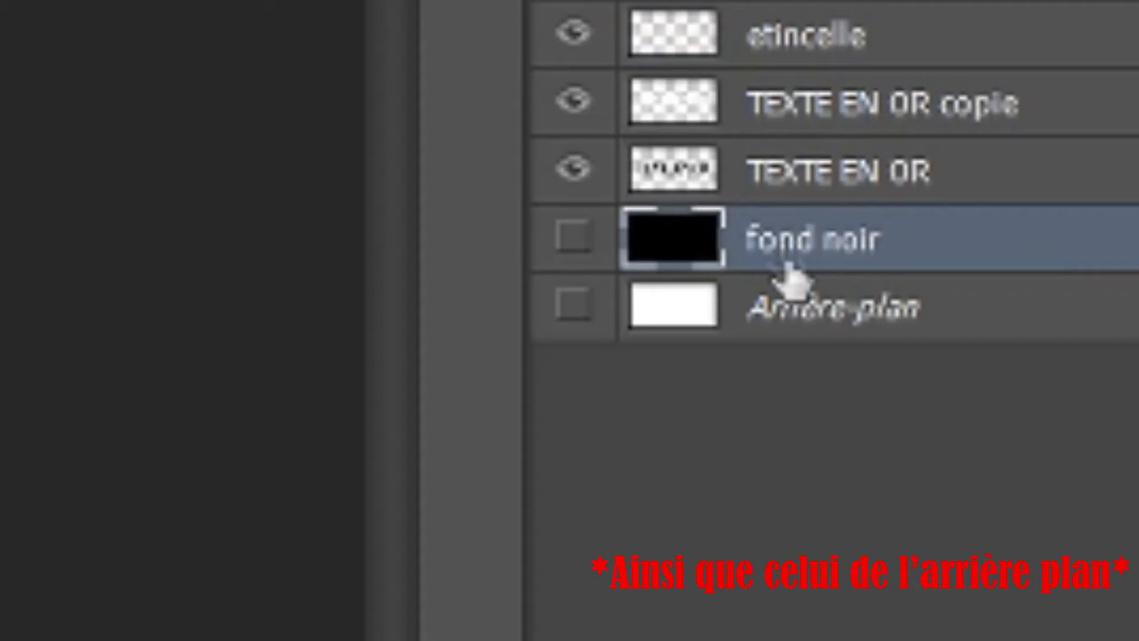
left_click(38, 8)
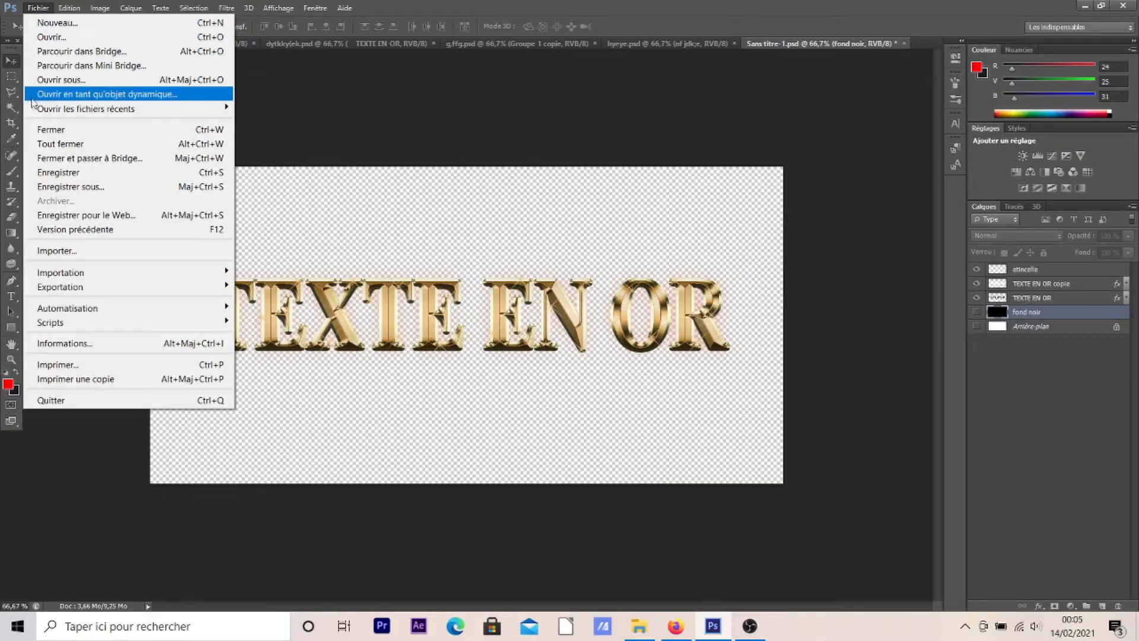
left_click(63, 187)
type("texte en or.png")
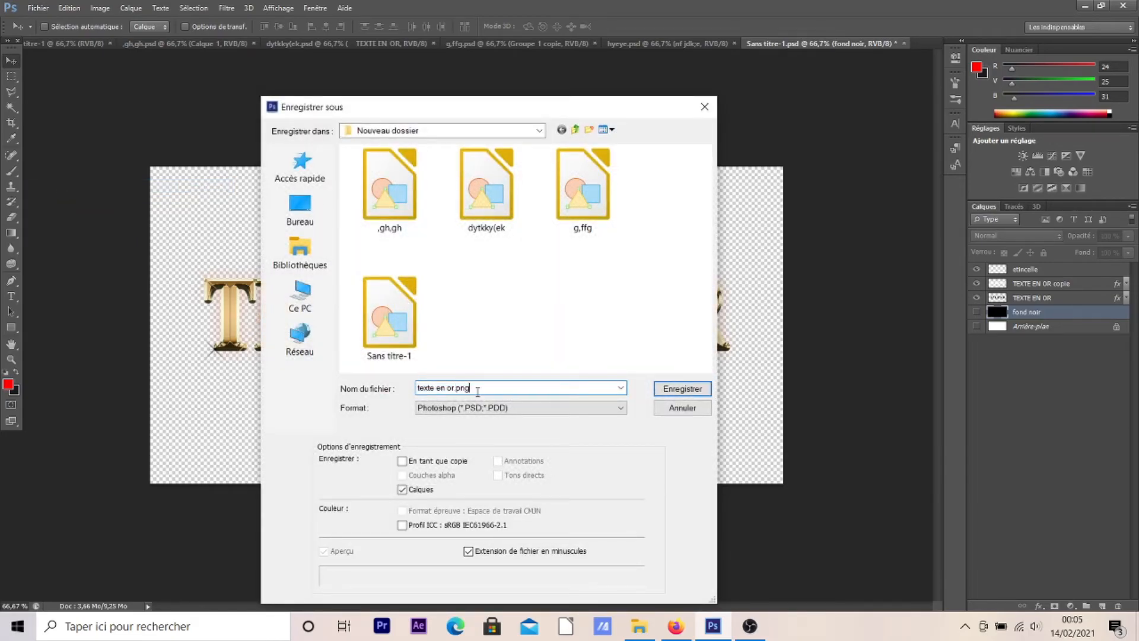
left_click(477, 408)
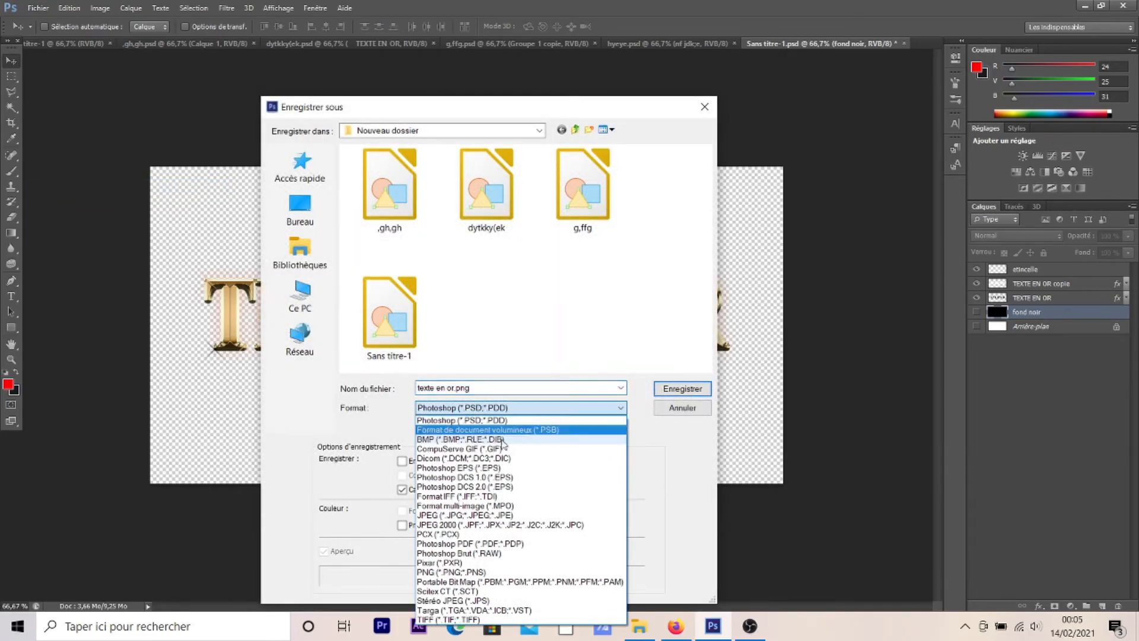
left_click(504, 572)
Save the PNG in the "texte or" folder of the Vidéos library and accept the PNG options.
left_click(299, 251)
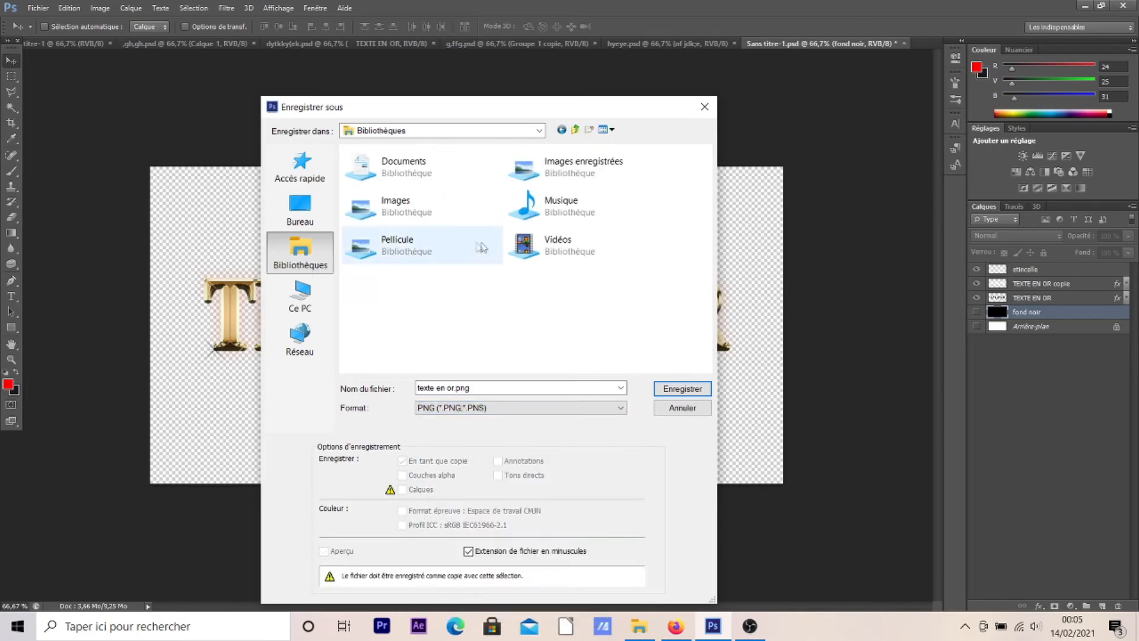
double_click(552, 243)
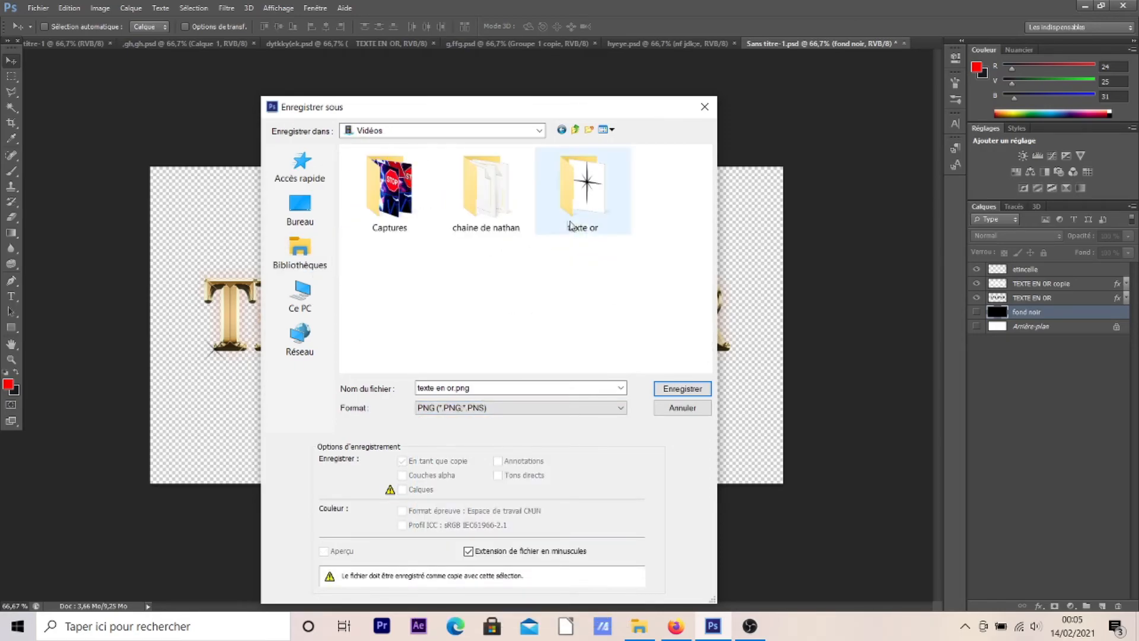
double_click(589, 225)
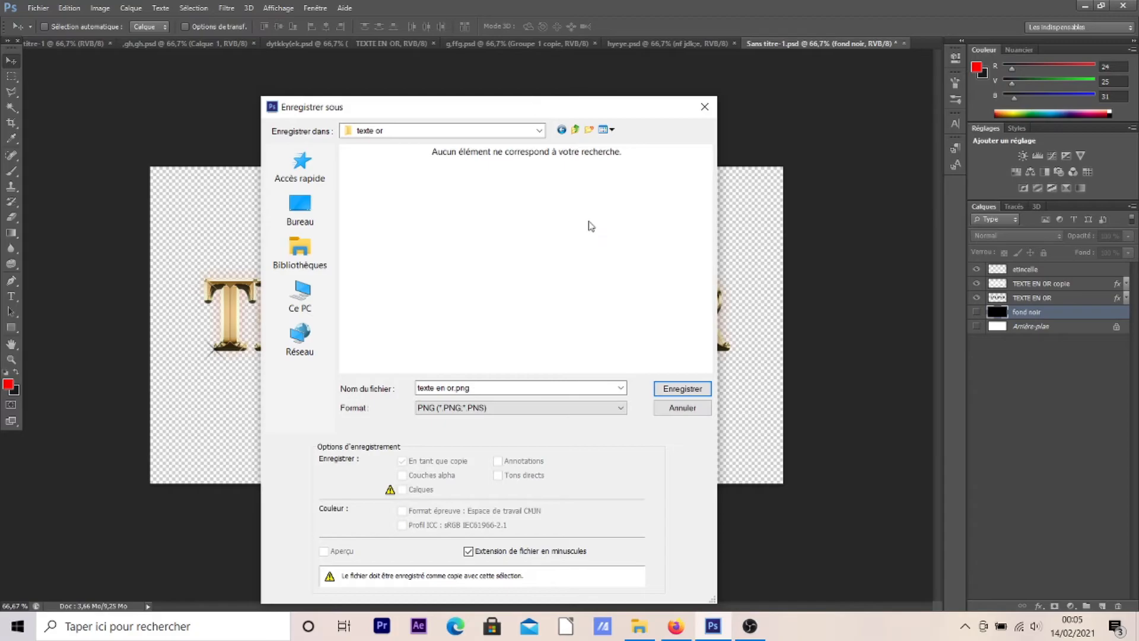
left_click(682, 389)
left_click(620, 197)
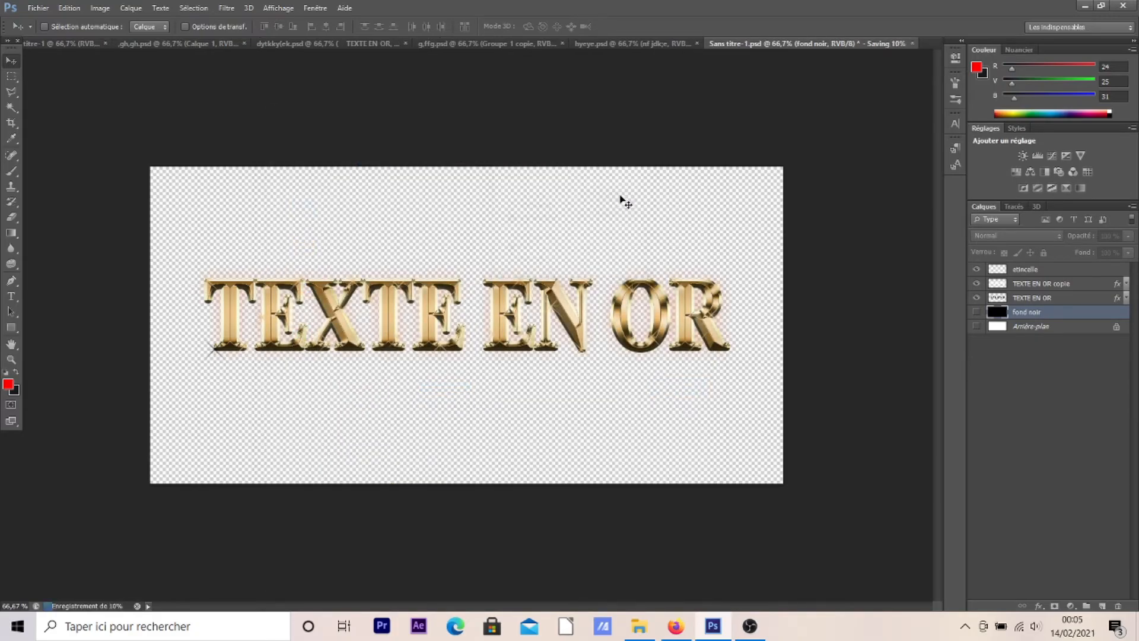
Show the "fond noir" and "Arrière-plan" layers again and set up a save as "texte en or.psd" in Photoshop format.
left_click(976, 312)
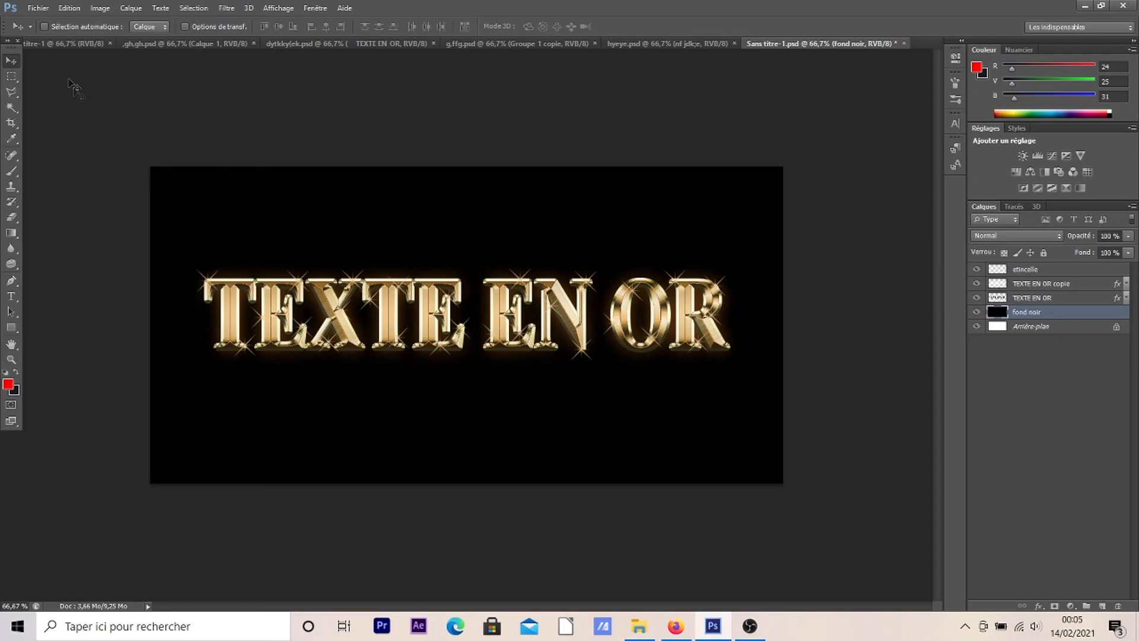
left_click(34, 8)
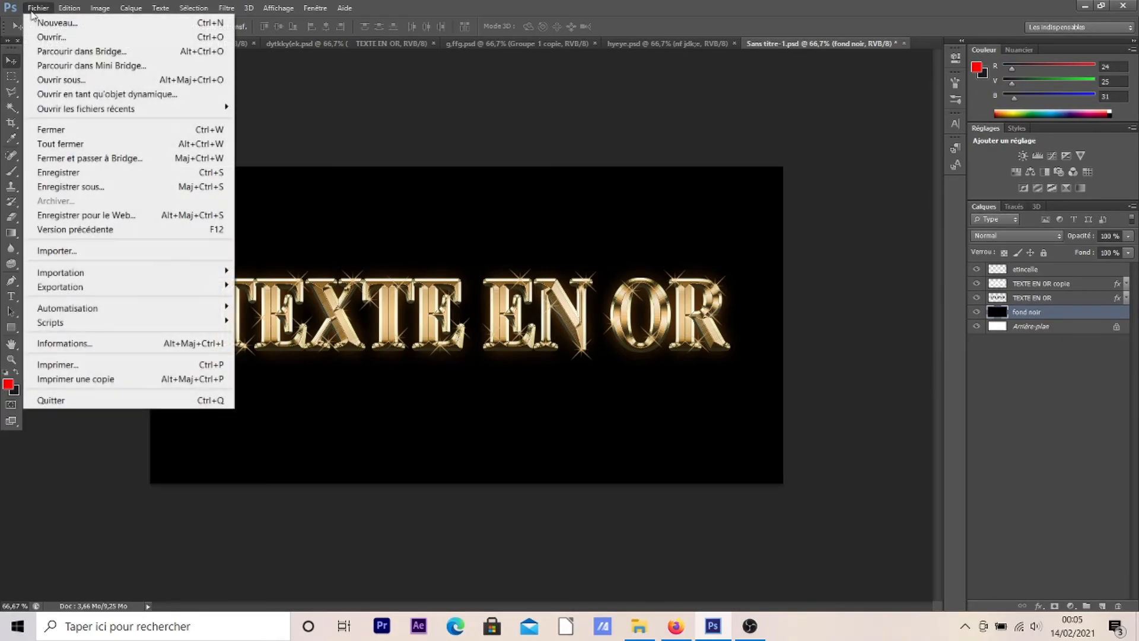
left_click(73, 188)
key("BackSpace")
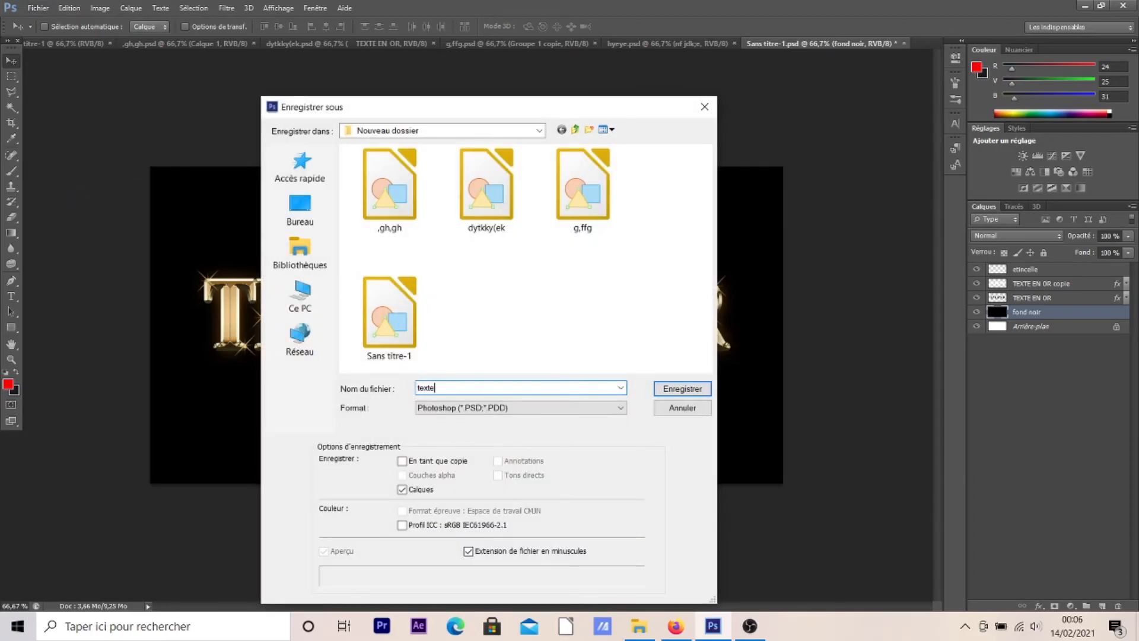
type("texte en o")
type("r")
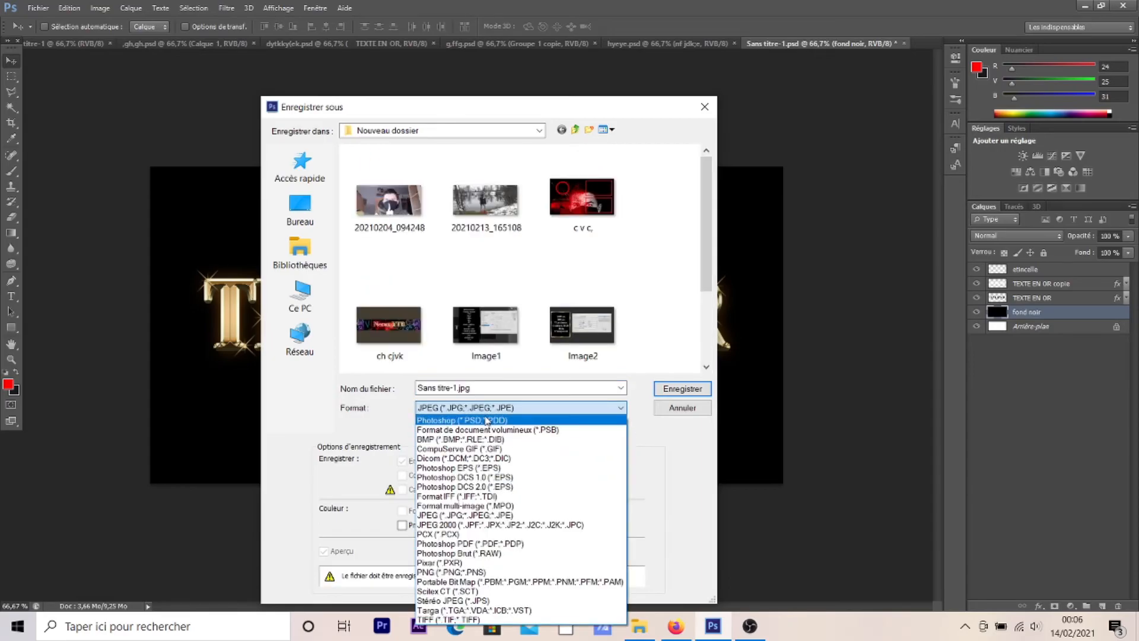
left_click(484, 420)
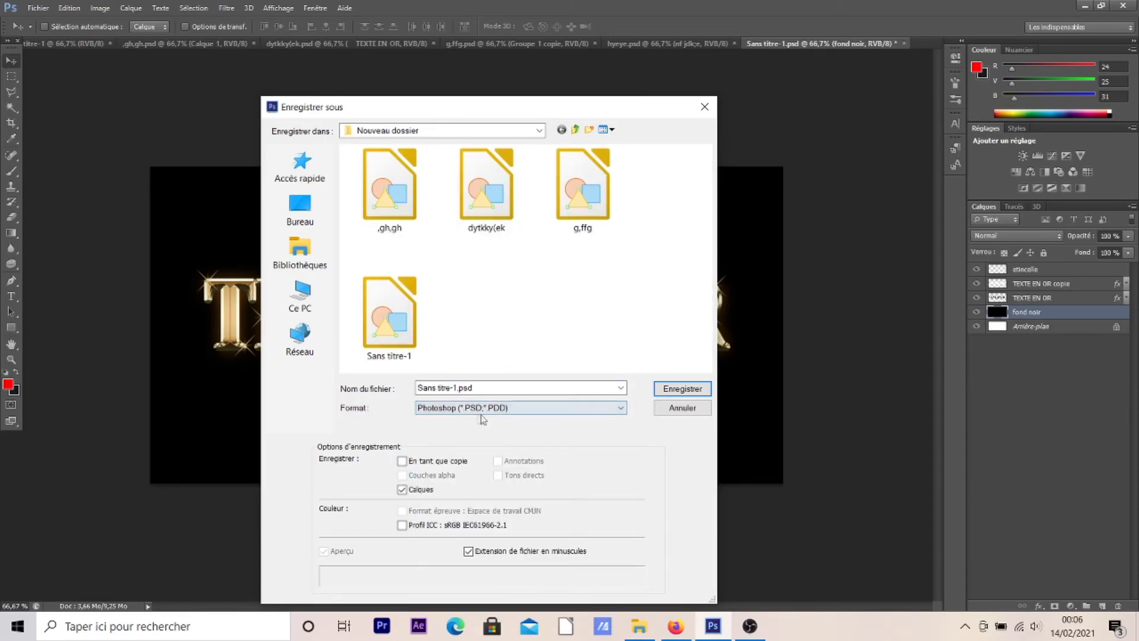
Save the PSD in the "texte or" folder of the Vidéos library and accept the Photoshop format options.
left_click(300, 252)
double_click(573, 254)
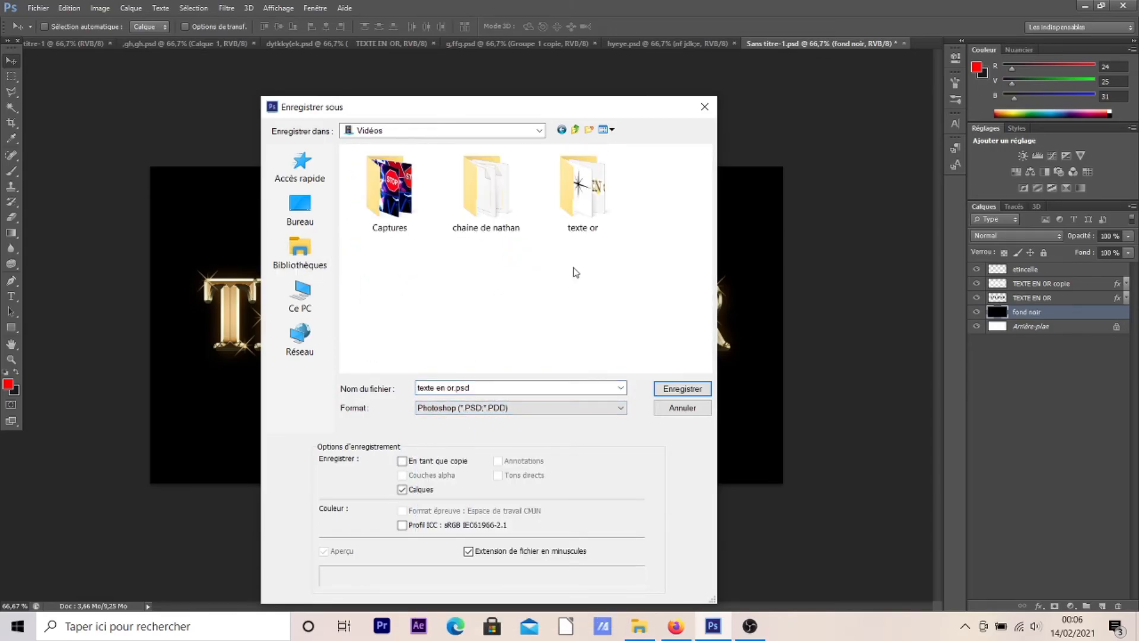
double_click(554, 212)
left_click(682, 388)
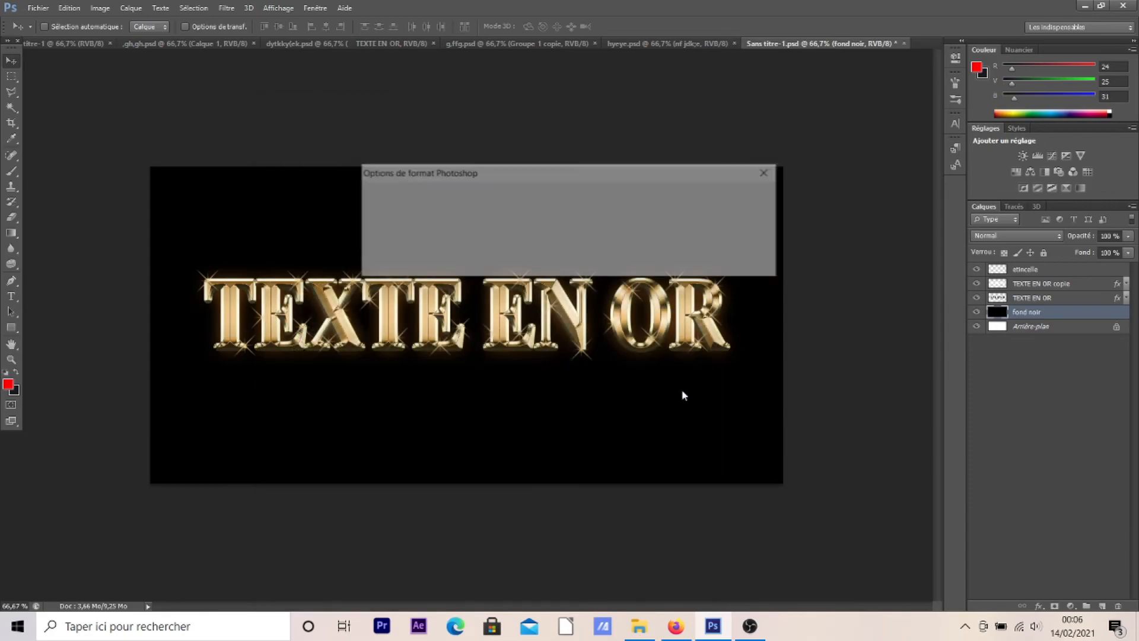
left_click(744, 194)
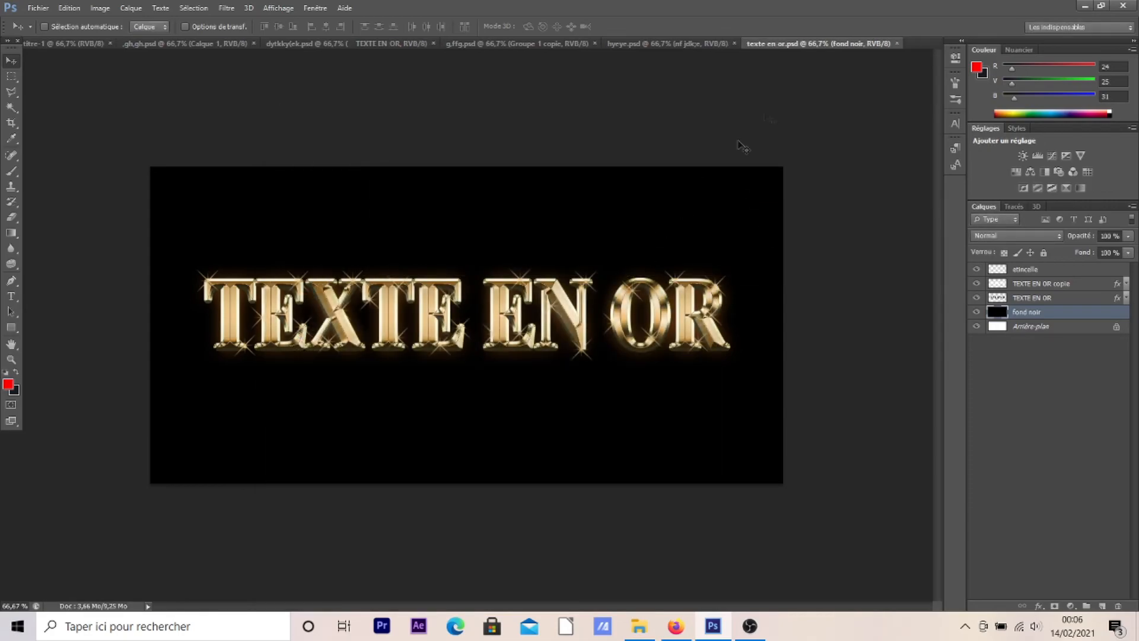